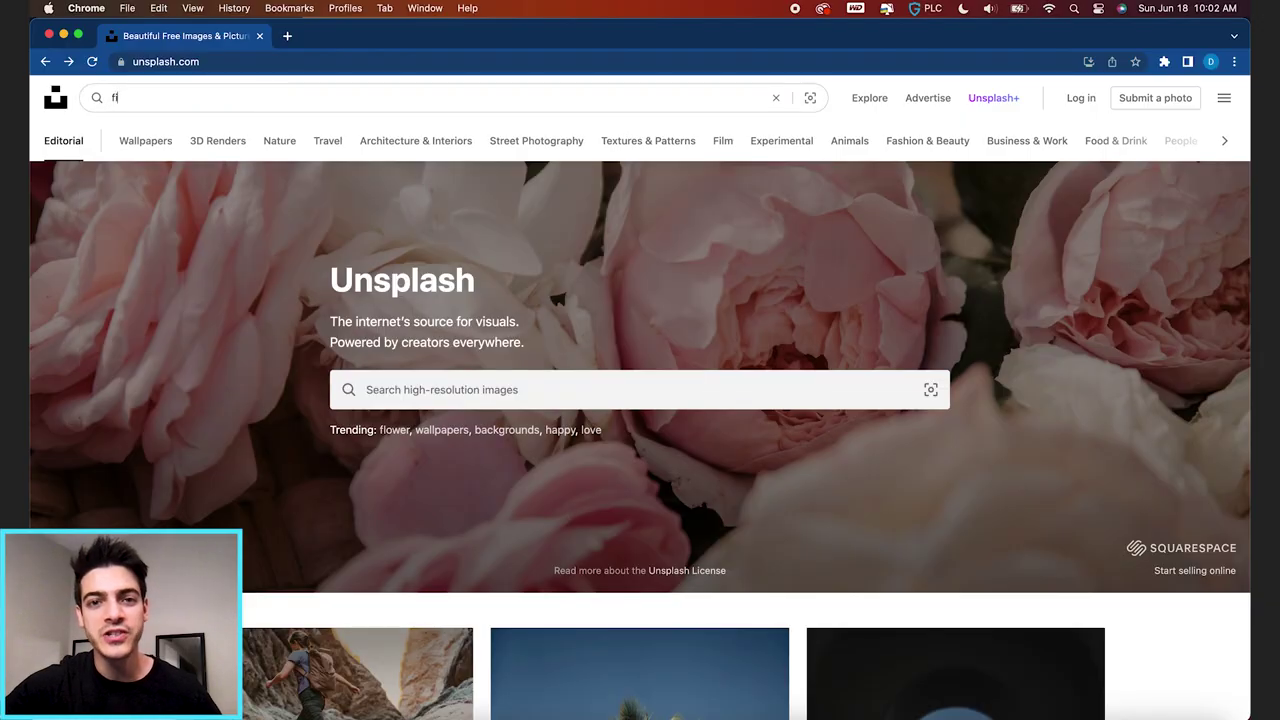
# Search Unsplash for 'film frame' and open the orange-house film-frame photo.
pyautogui.write('lm frame')
pyautogui.press('Return')
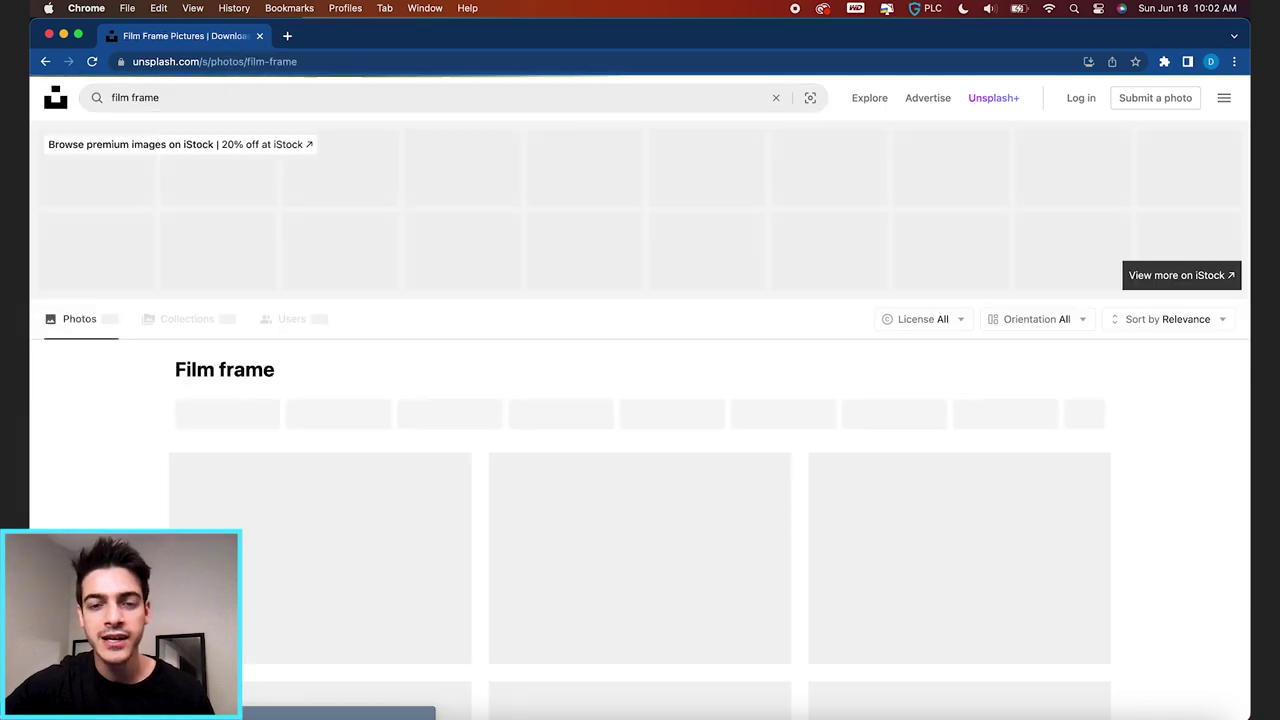
pyautogui.scroll(-5, 127, 485)
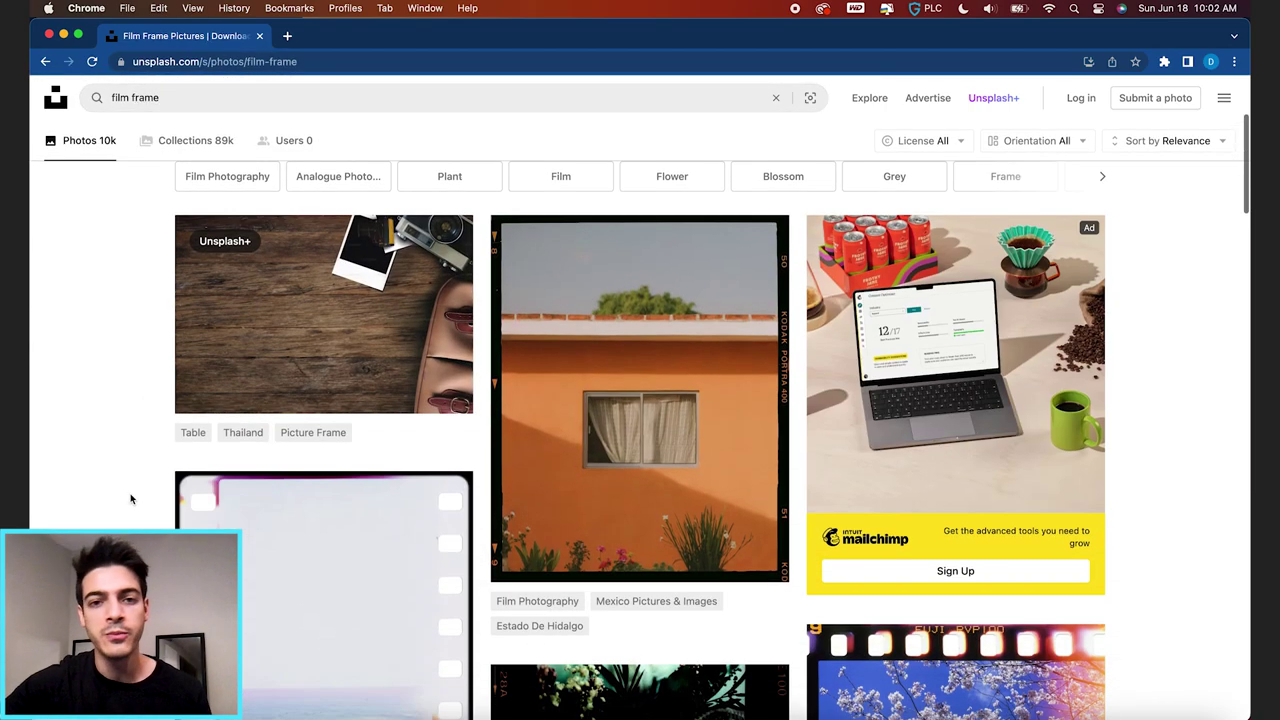
pyautogui.click(652, 465)
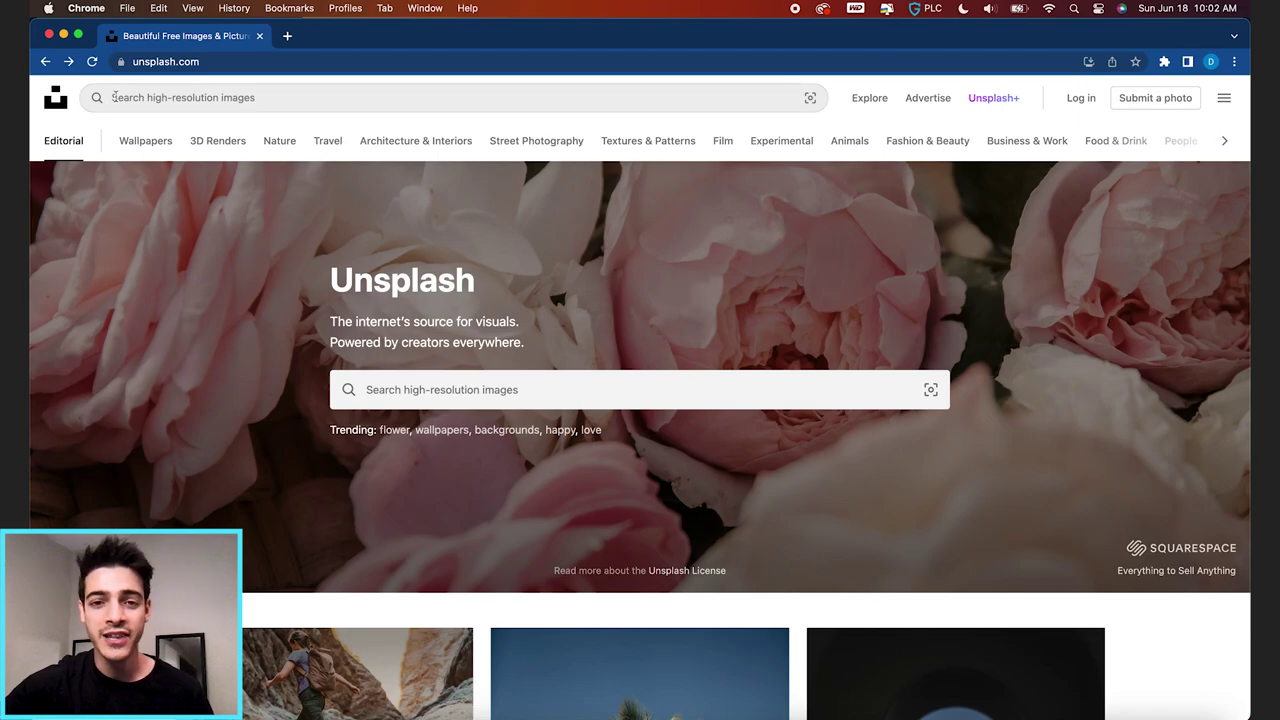
# Search Unsplash for 'kodak' and open the orange-house Kodak Portra 400 photo in detail.
pyautogui.click(117, 97)
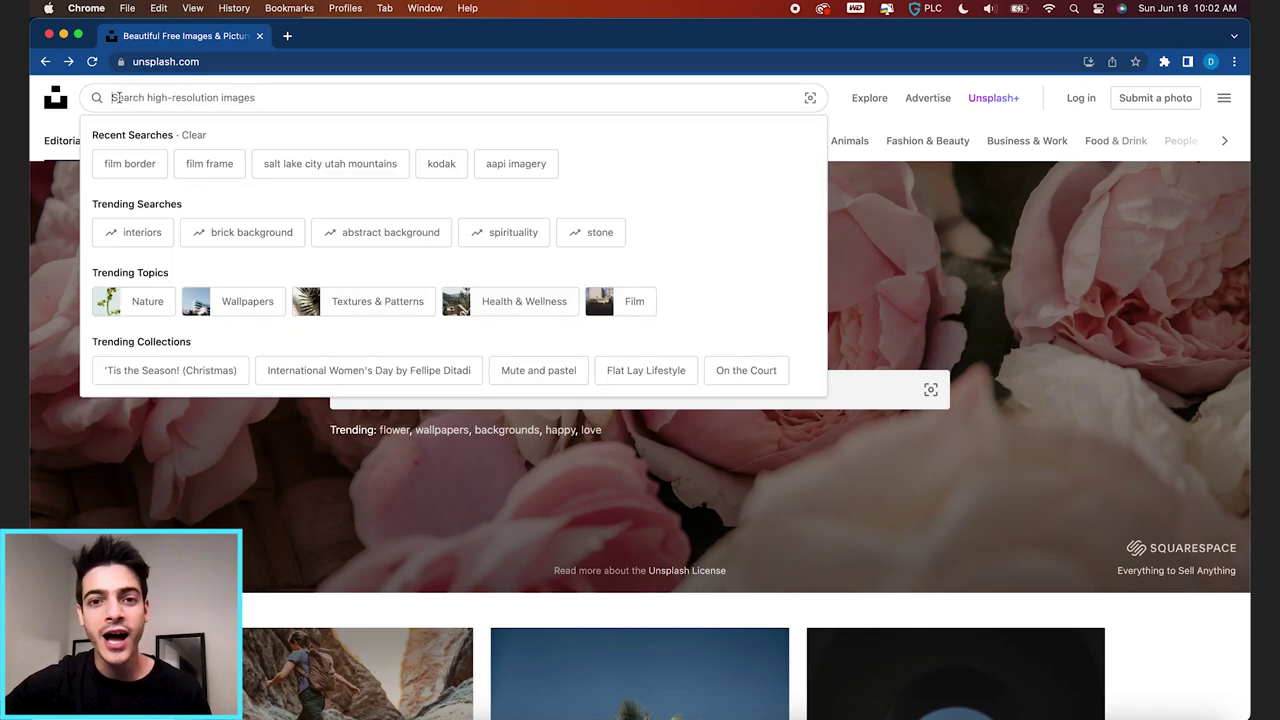
pyautogui.write('kodak')
pyautogui.press('Return')
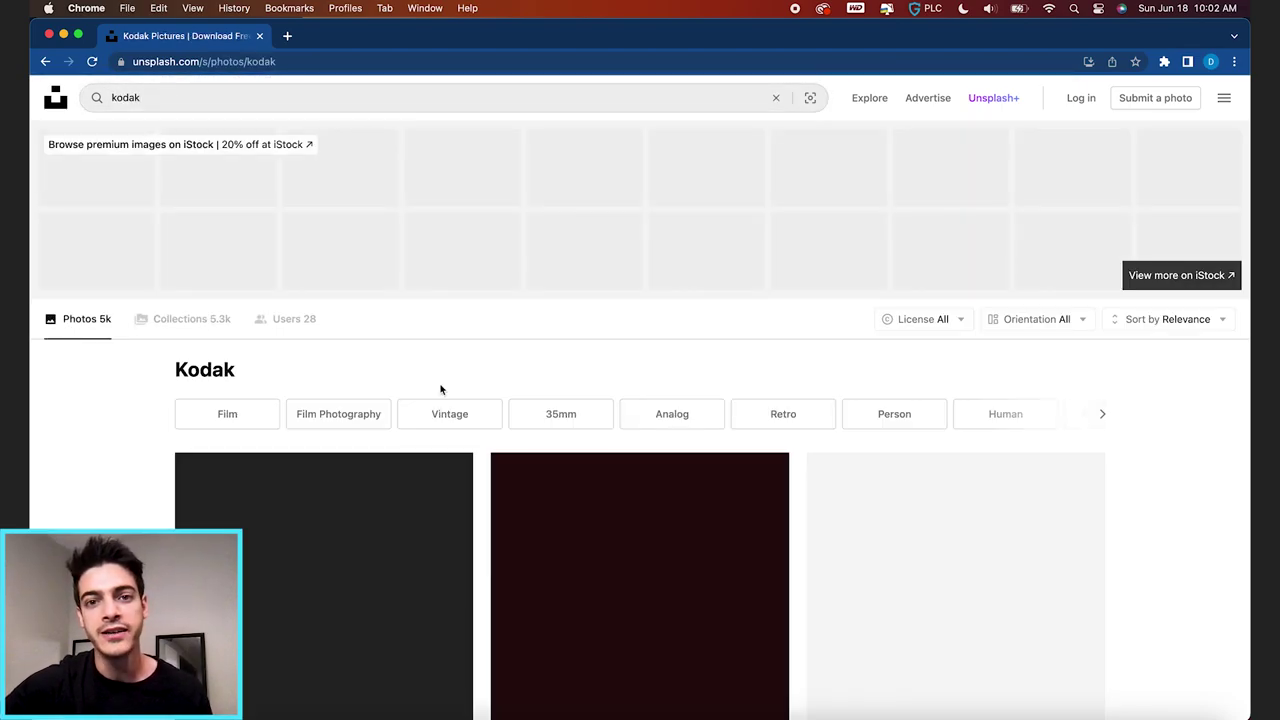
pyautogui.scroll(-2, 497, 441)
pyautogui.scroll(-10, 497, 441)
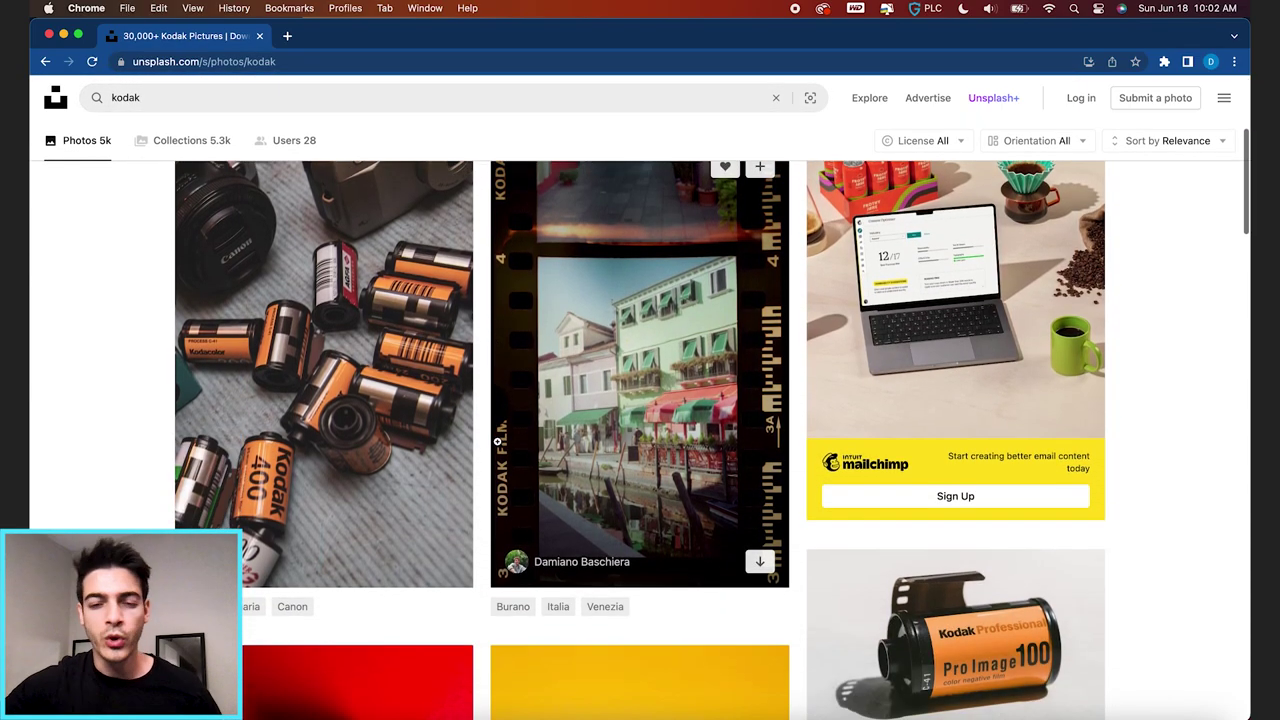
pyautogui.scroll(-8, 474, 537)
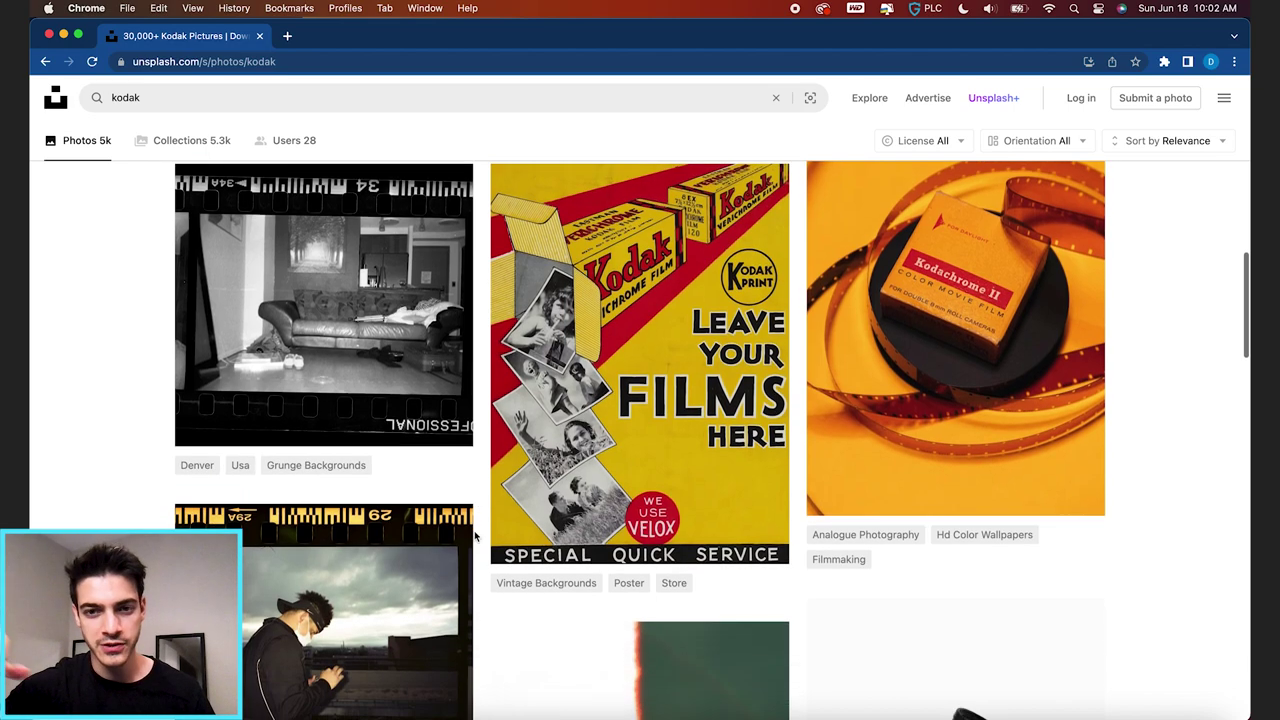
pyautogui.scroll(-2, 474, 537)
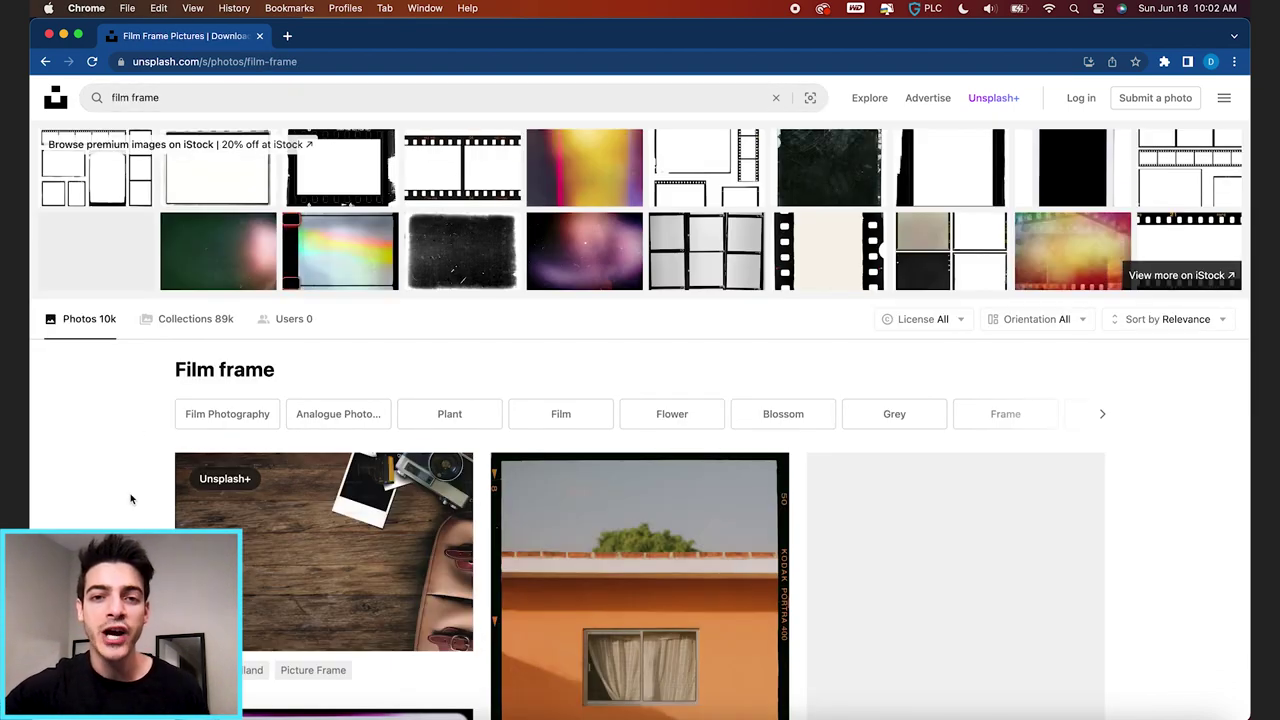
pyautogui.scroll(-4, 130, 498)
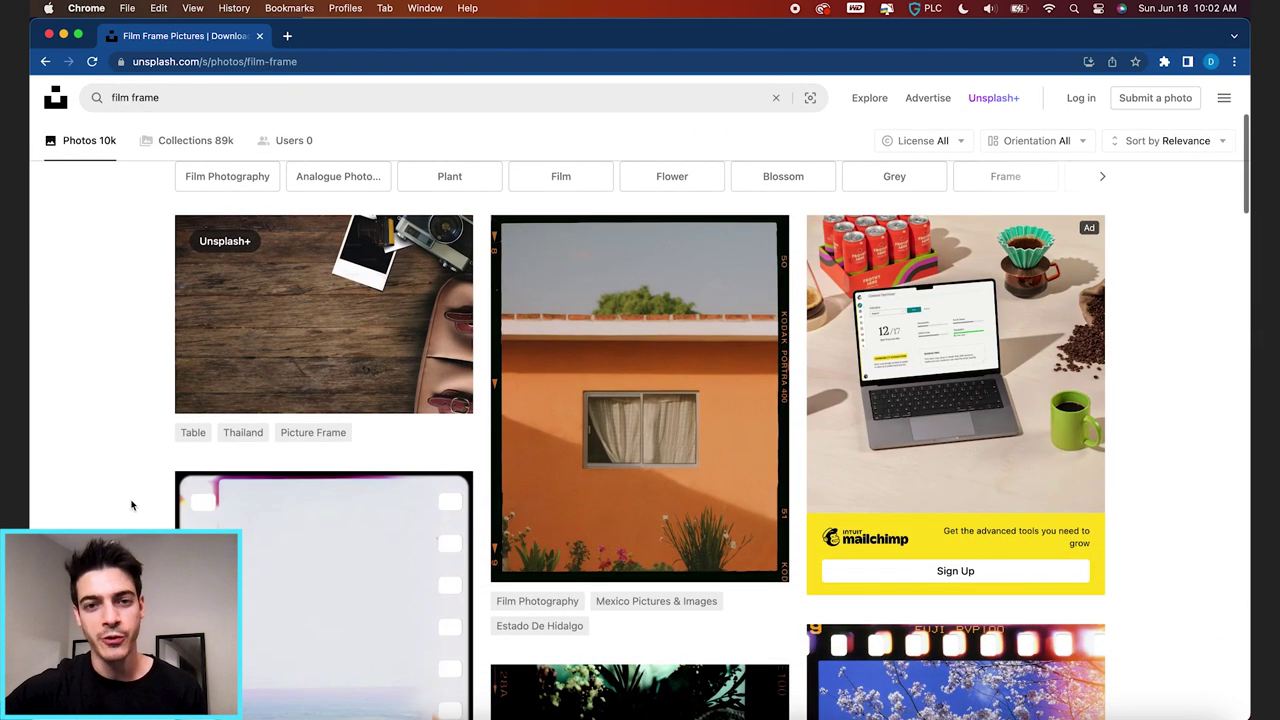
pyautogui.click(651, 465)
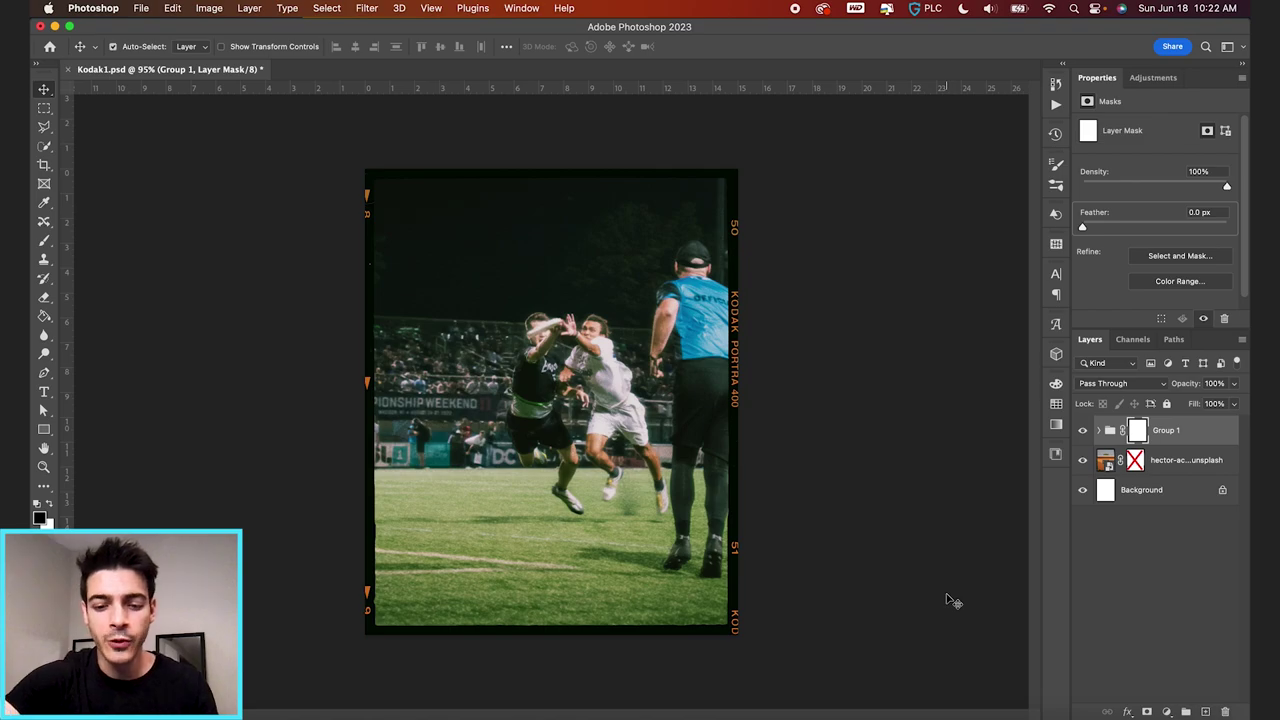
# Create a new blank 1080 × 1350 px document at 72 ppi.
pyautogui.press('super+n')
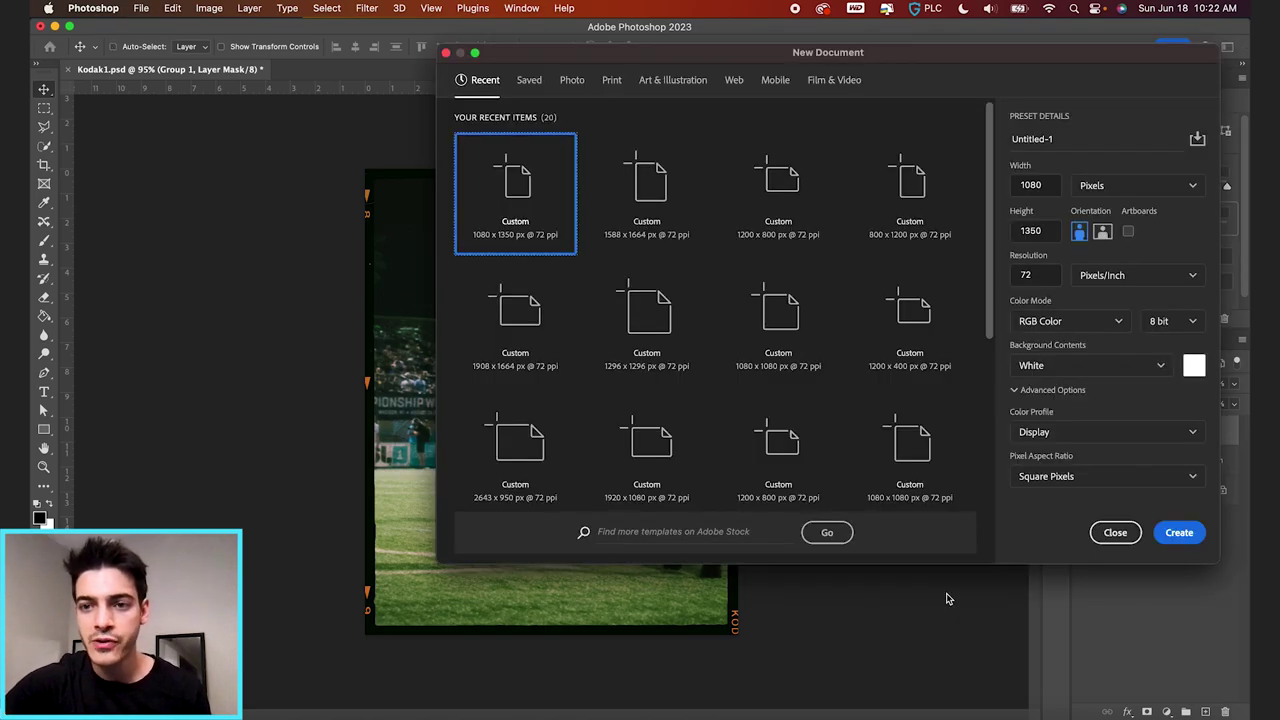
pyautogui.press('Return')
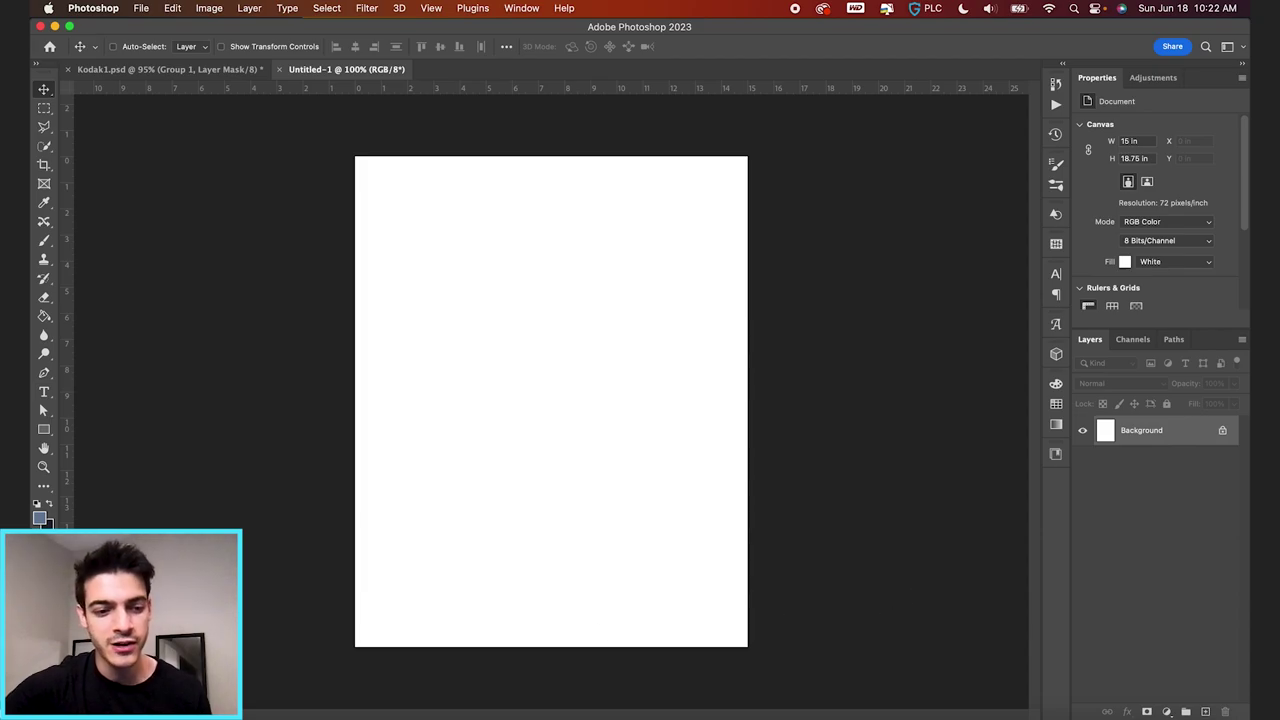
pyautogui.press('super+Tab')
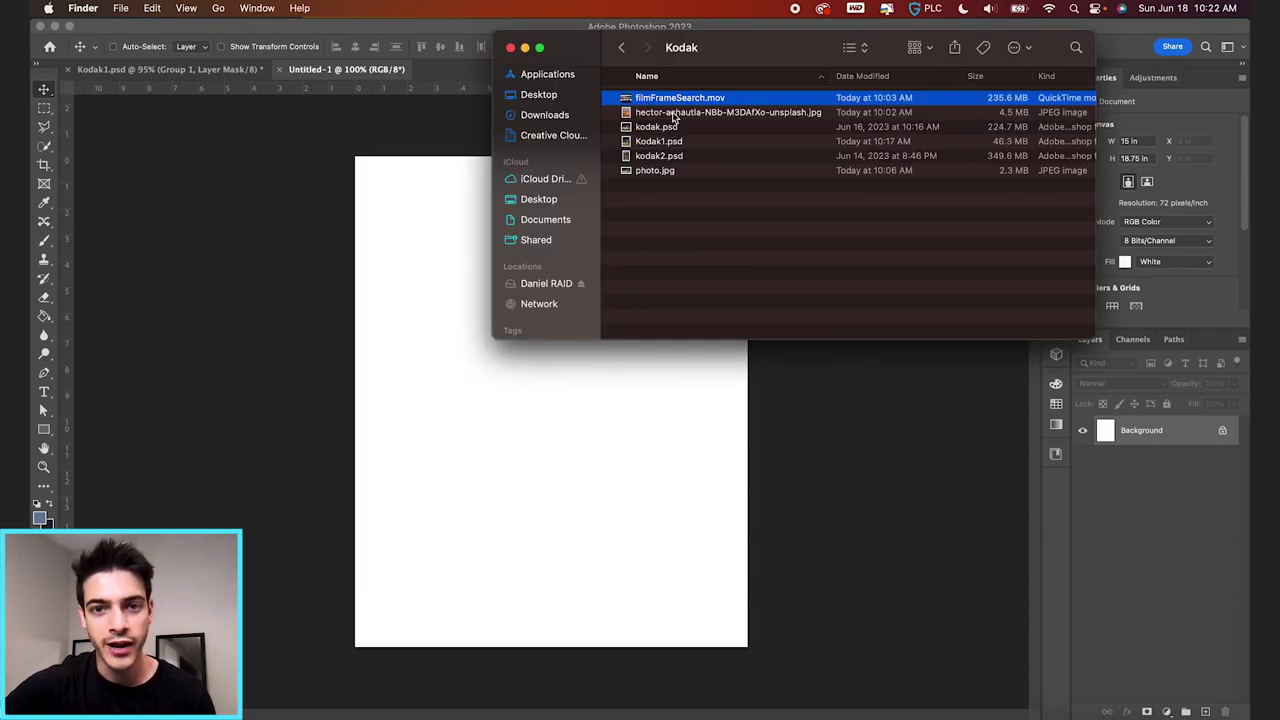
# Place the downloaded film-frame JPG, scale it slightly larger to fill the canvas, and fit the view.
pyautogui.moveTo(675, 117); pyautogui.dragTo(608, 491)
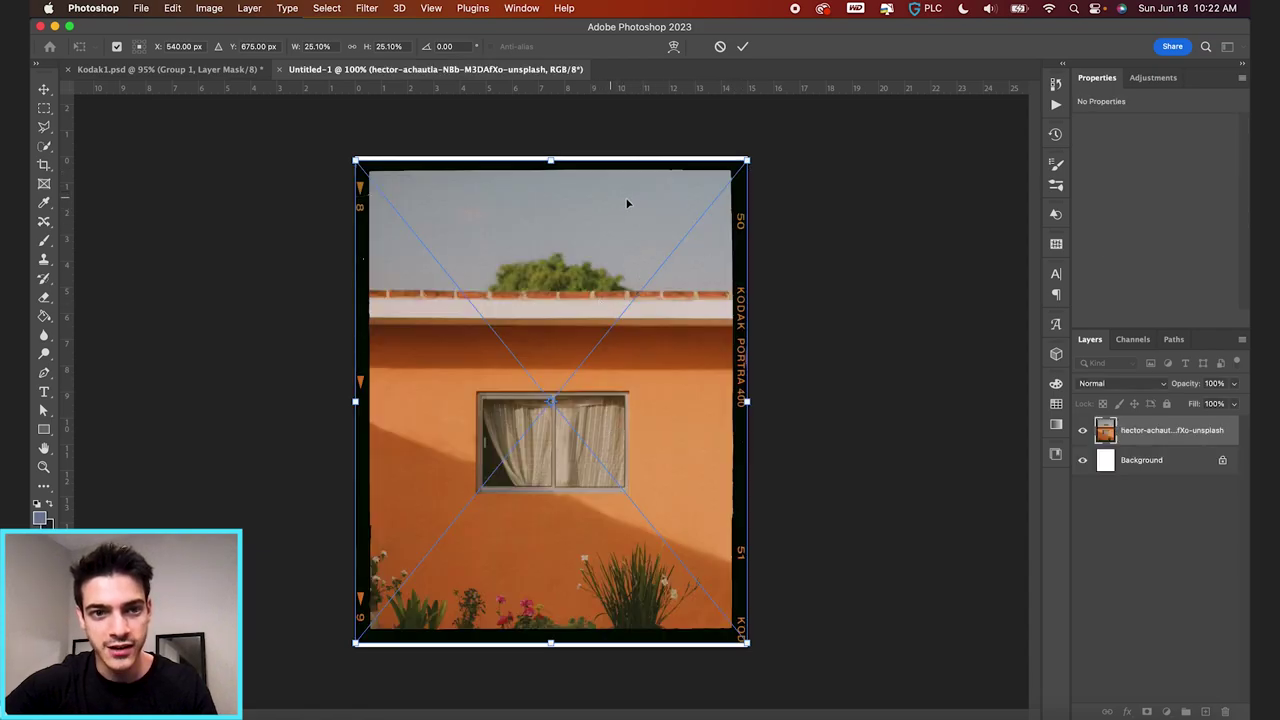
pyautogui.scroll(3, 749, 162)
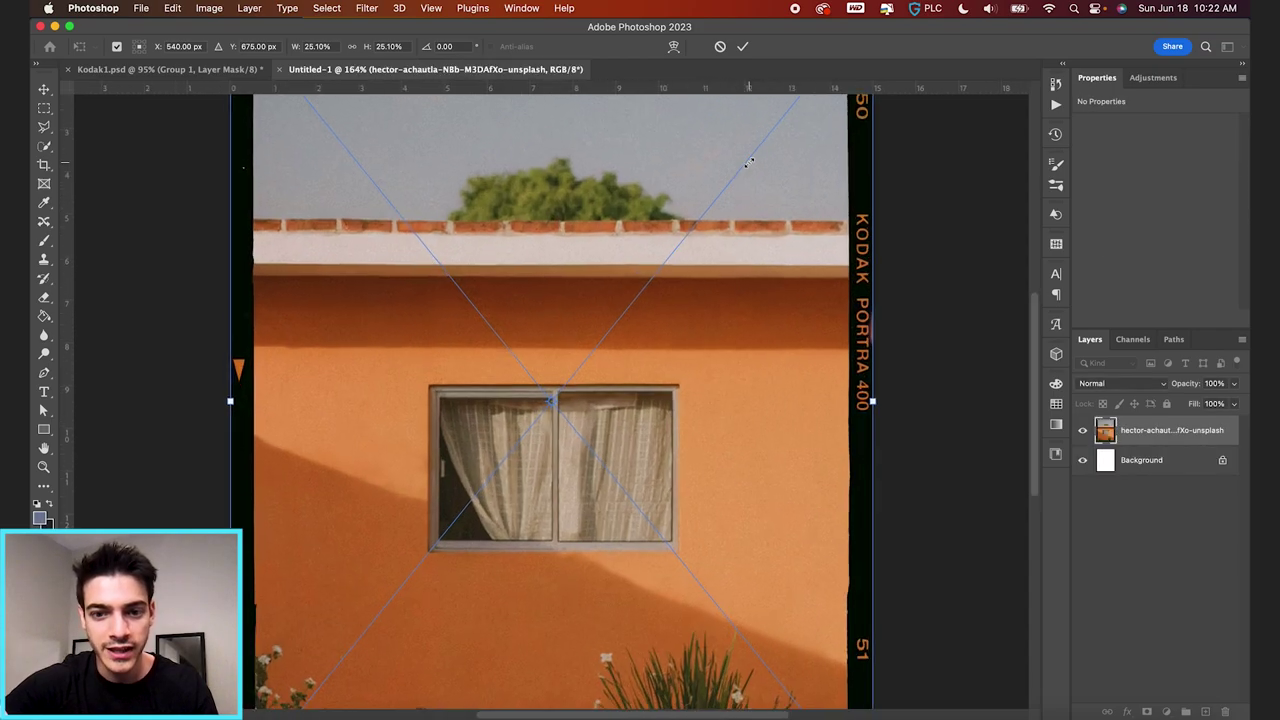
pyautogui.moveTo(763, 229); pyautogui.dragTo(768, 224)
pyautogui.scroll(3, 768, 223)
pyautogui.scroll(4, 768, 223)
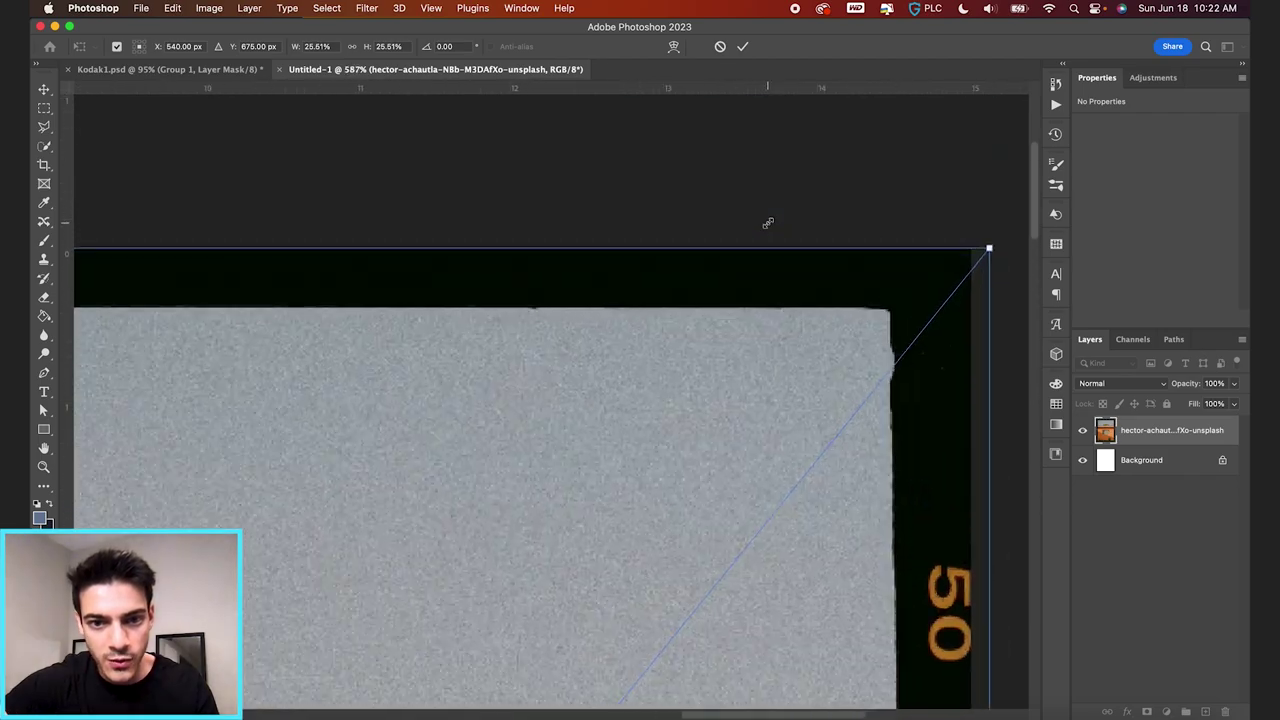
pyautogui.moveTo(787, 273); pyautogui.dragTo(785, 277)
pyautogui.press('Return')
pyautogui.press('super+0')
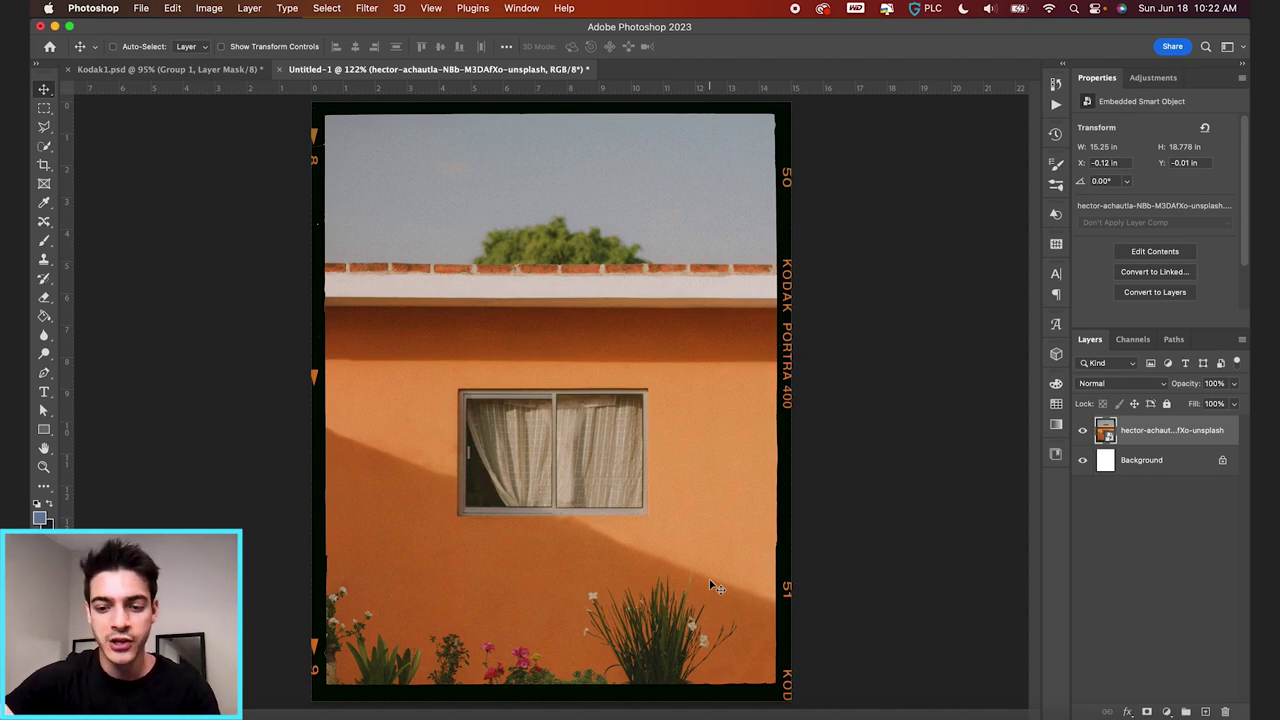
# Use Quick Selection to select the photo area inside the black film border.
pyautogui.press('w')
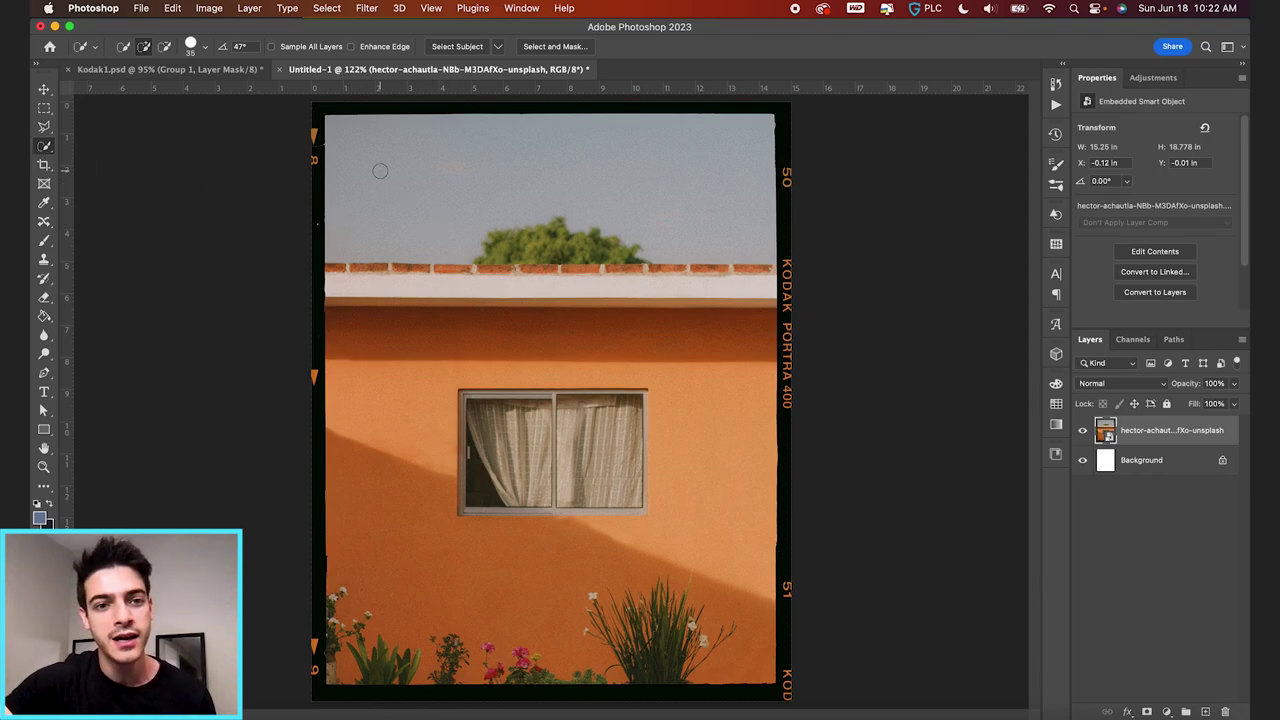
pyautogui.moveTo(367, 146)
pyautogui.mouseDown()
pyautogui.moveTo(636, 380)
pyautogui.moveTo(600, 500)
pyautogui.moveTo(442, 372)
pyautogui.moveTo(700, 640)
pyautogui.moveTo(340, 640)
pyautogui.mouseUp()
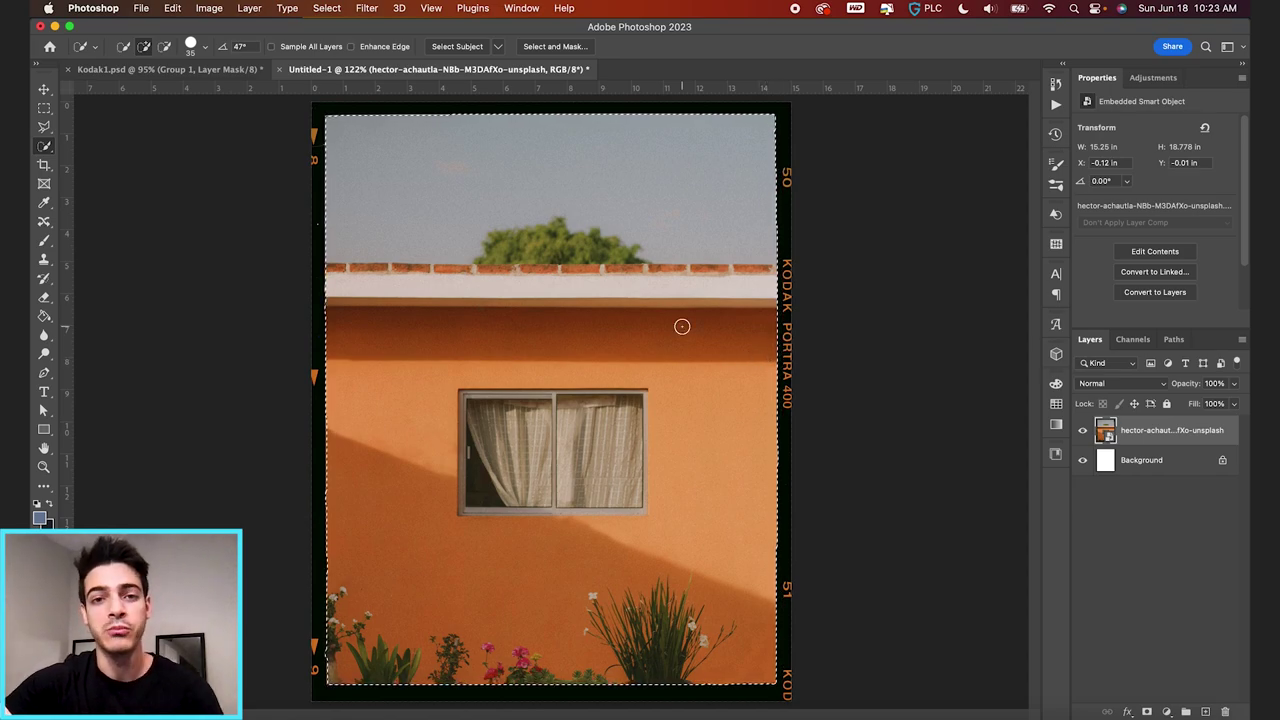
# In Select and Mask, enable Smart Radius at 2 px, contrast 23% and shift edge -10%.
pyautogui.click(585, 46)
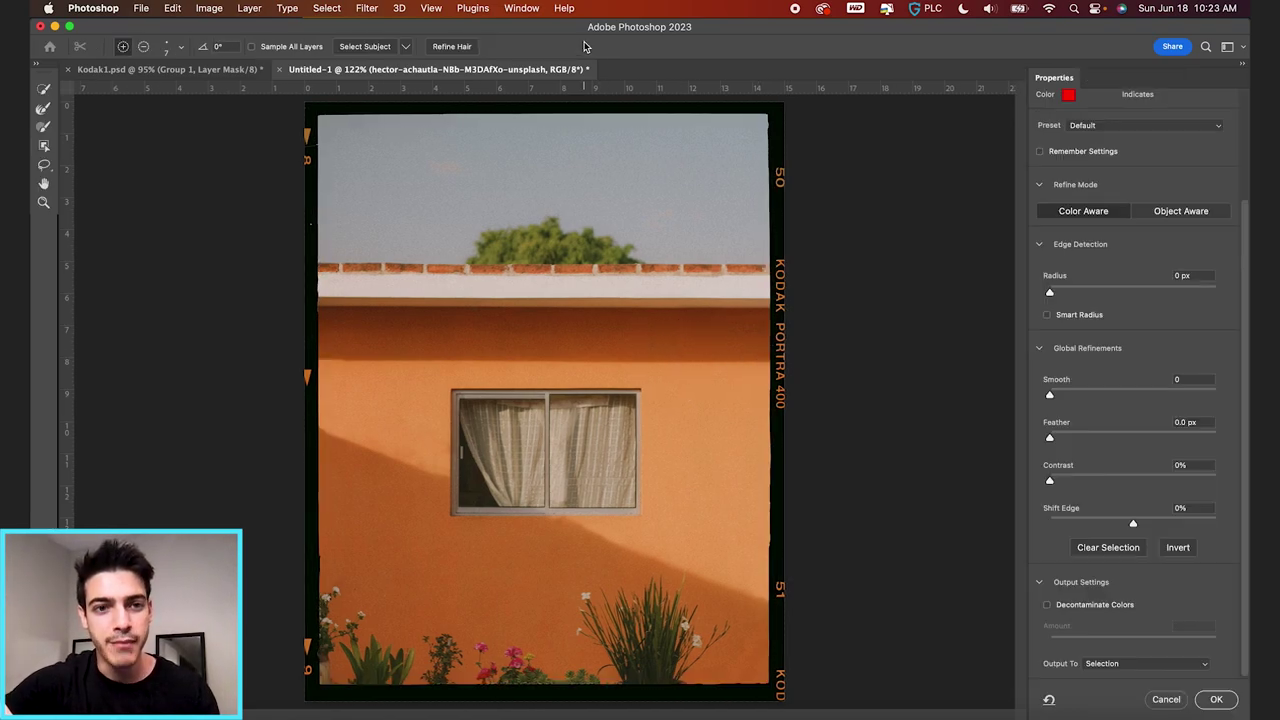
pyautogui.click(1070, 318)
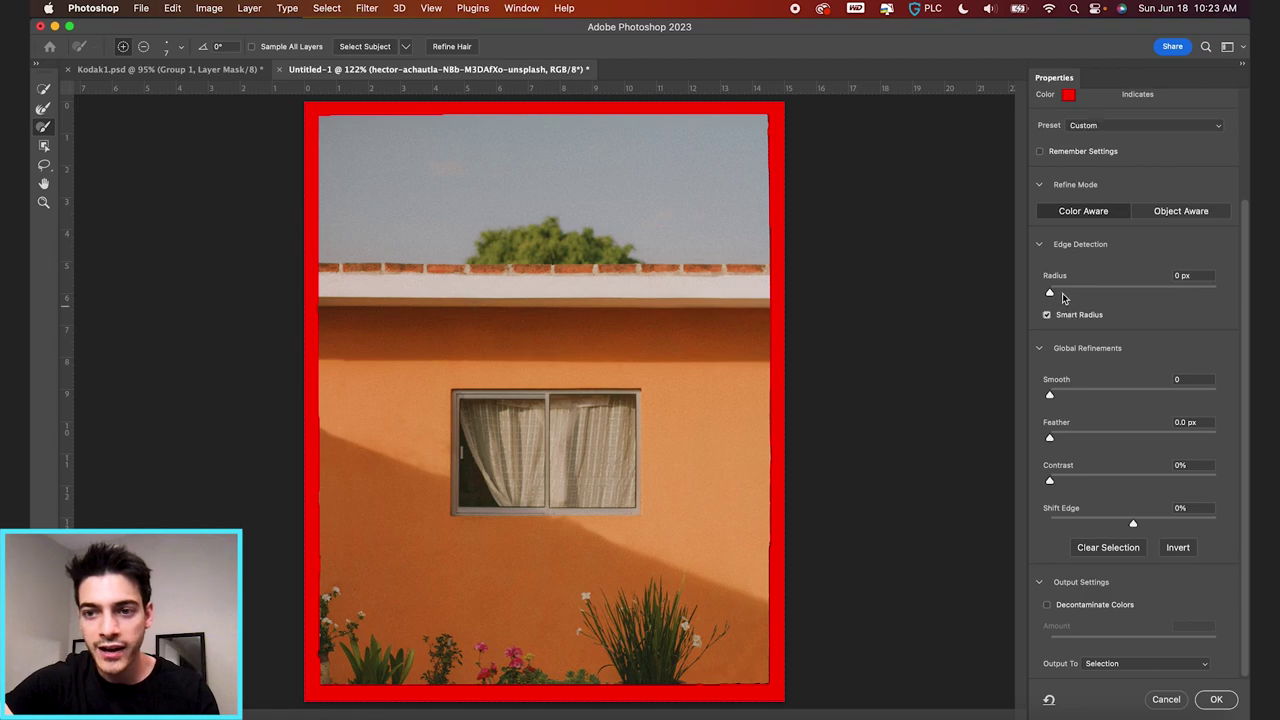
pyautogui.click(1065, 292)
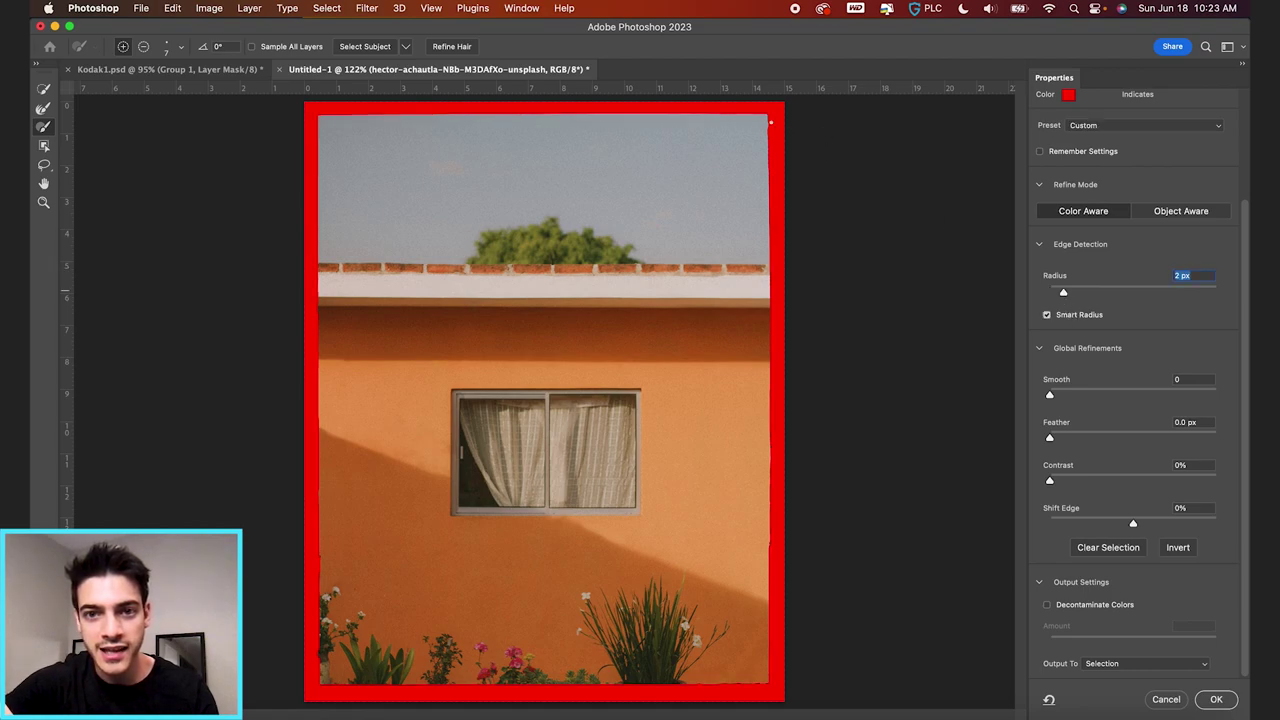
pyautogui.click(1059, 394)
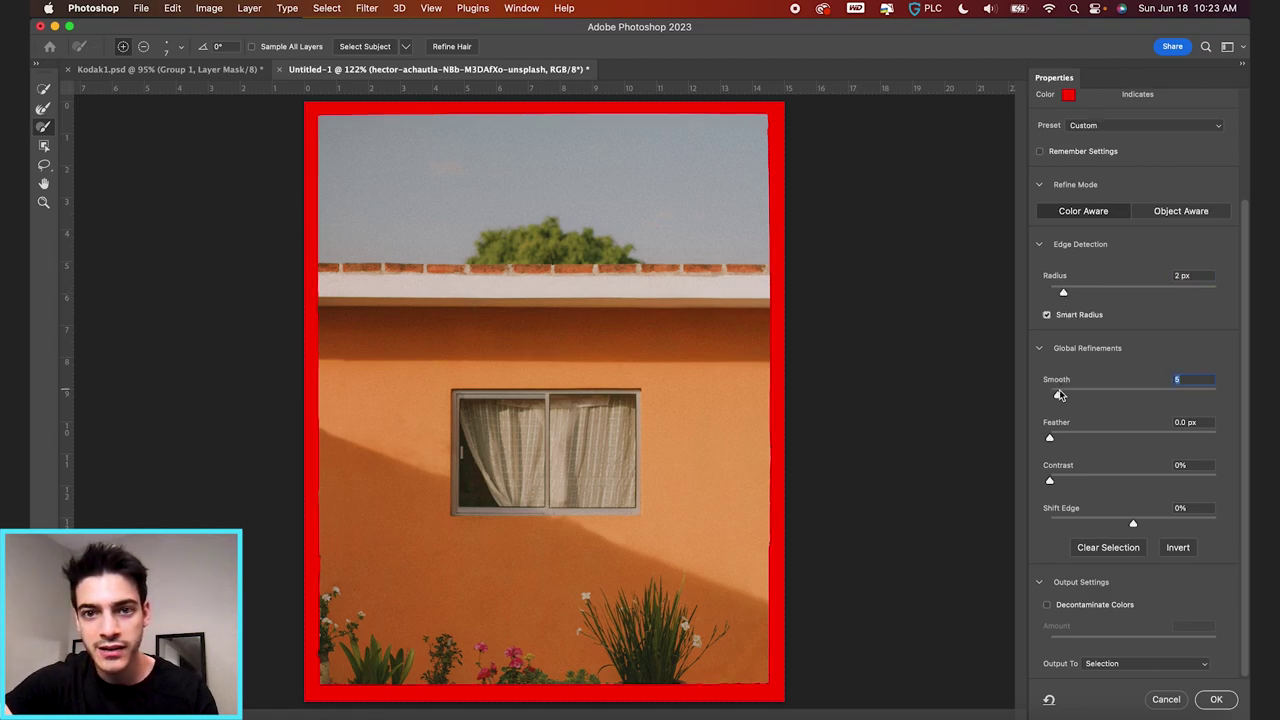
pyautogui.moveTo(1064, 482); pyautogui.dragTo(1089, 482)
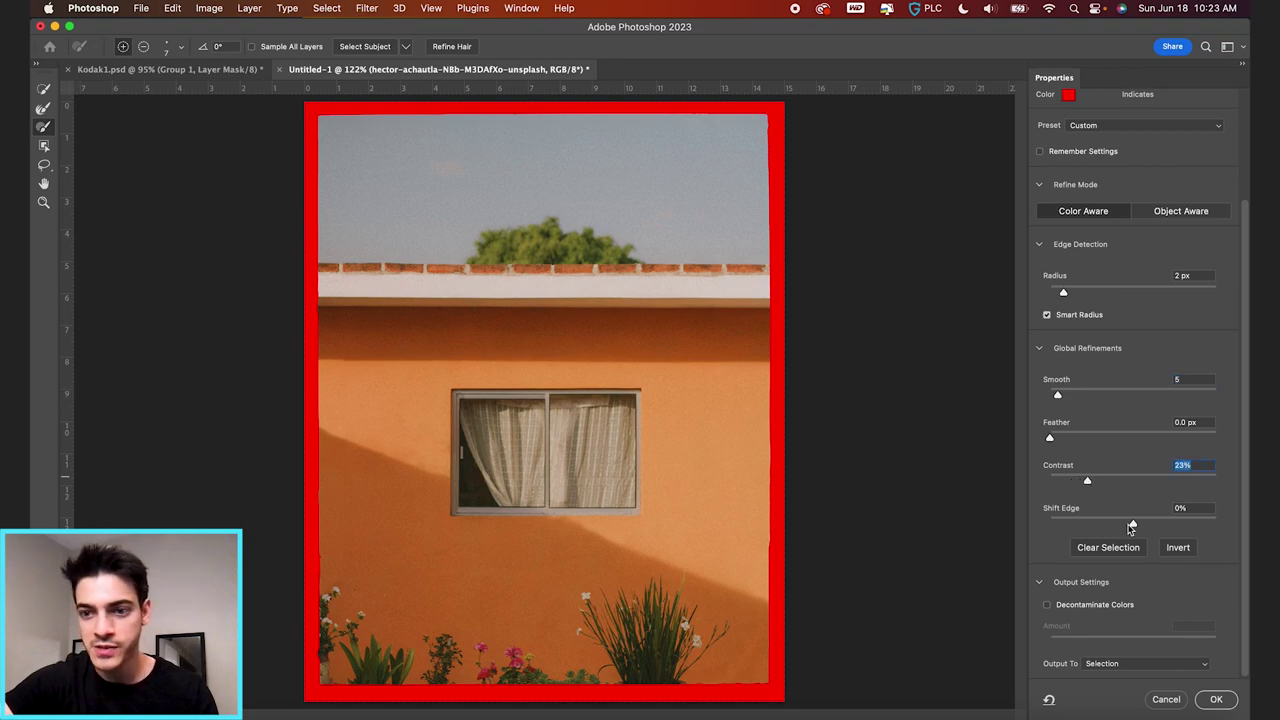
pyautogui.moveTo(1131, 524); pyautogui.dragTo(1126, 524)
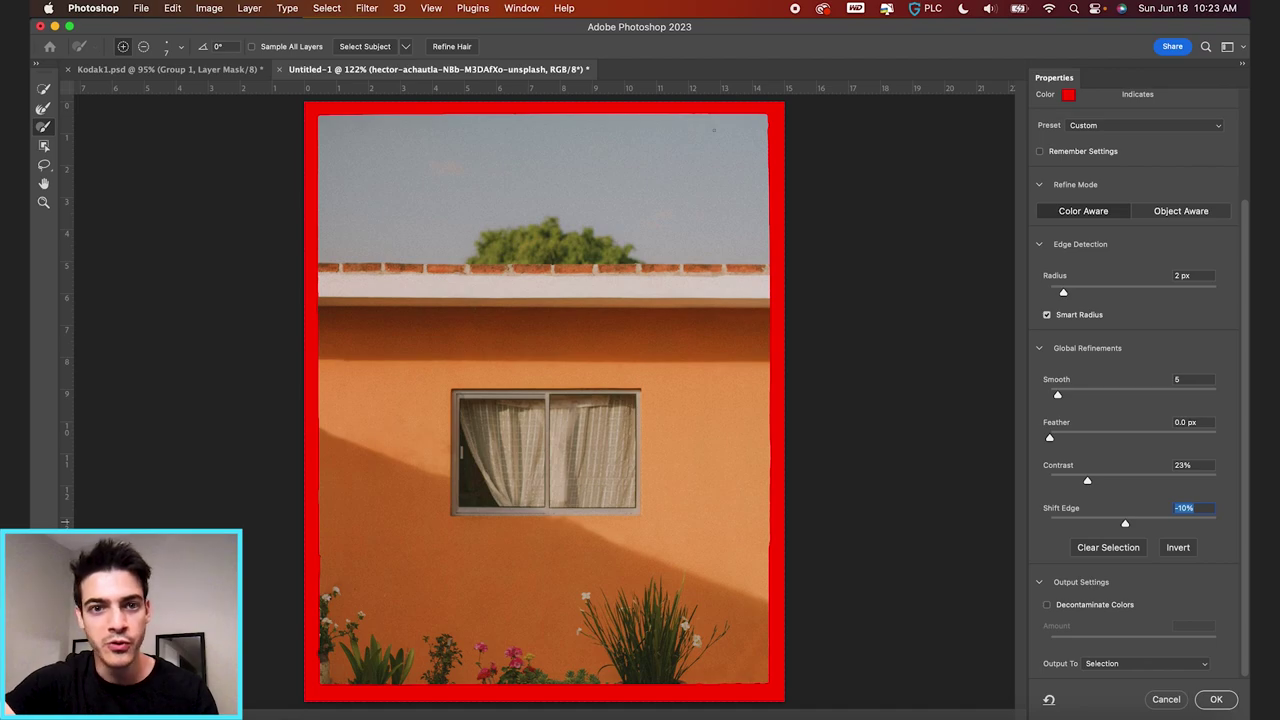
# Output the refined selection as a layer mask and select the layer's image thumbnail.
pyautogui.click(1174, 664)
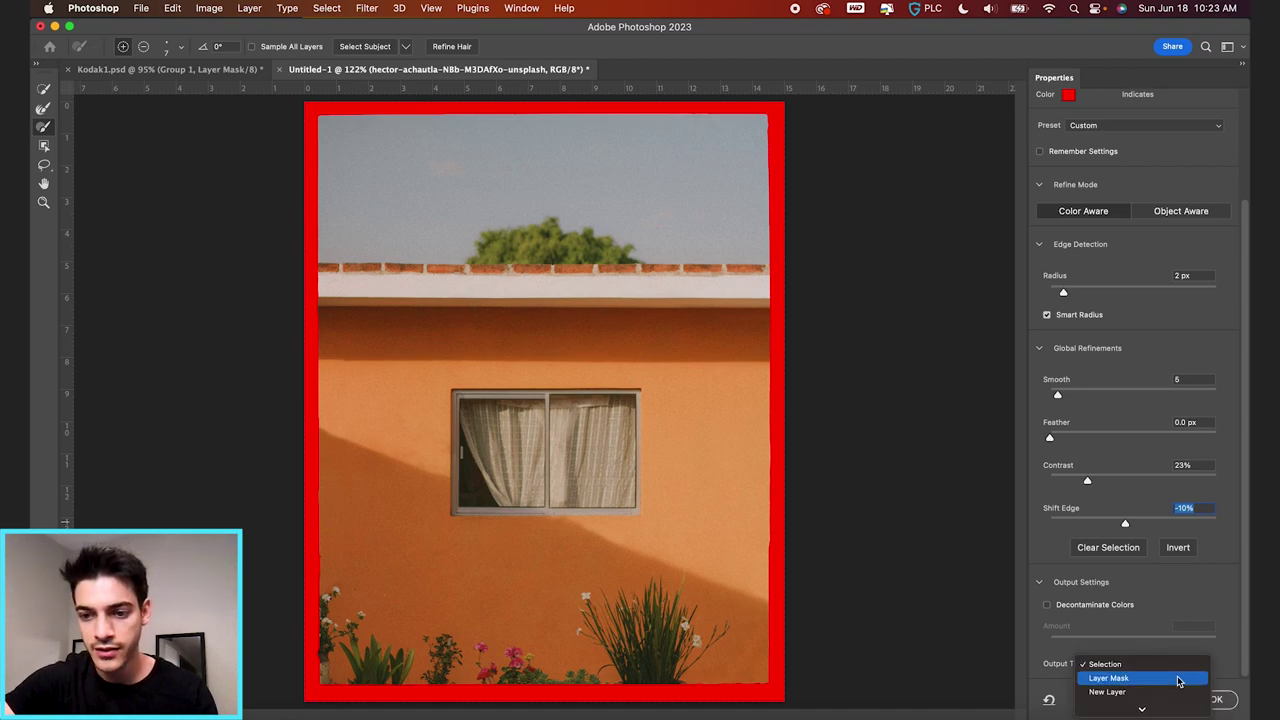
pyautogui.click(1178, 680)
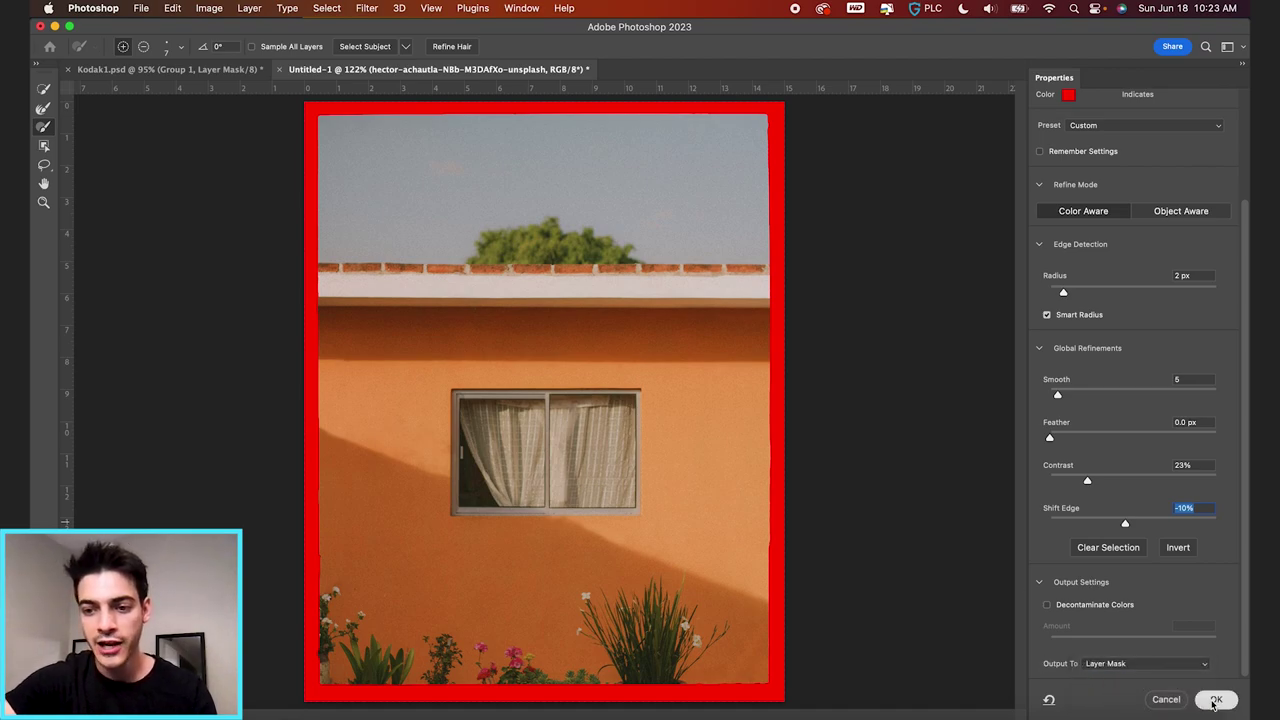
pyautogui.click(1212, 700)
pyautogui.click(1106, 433)
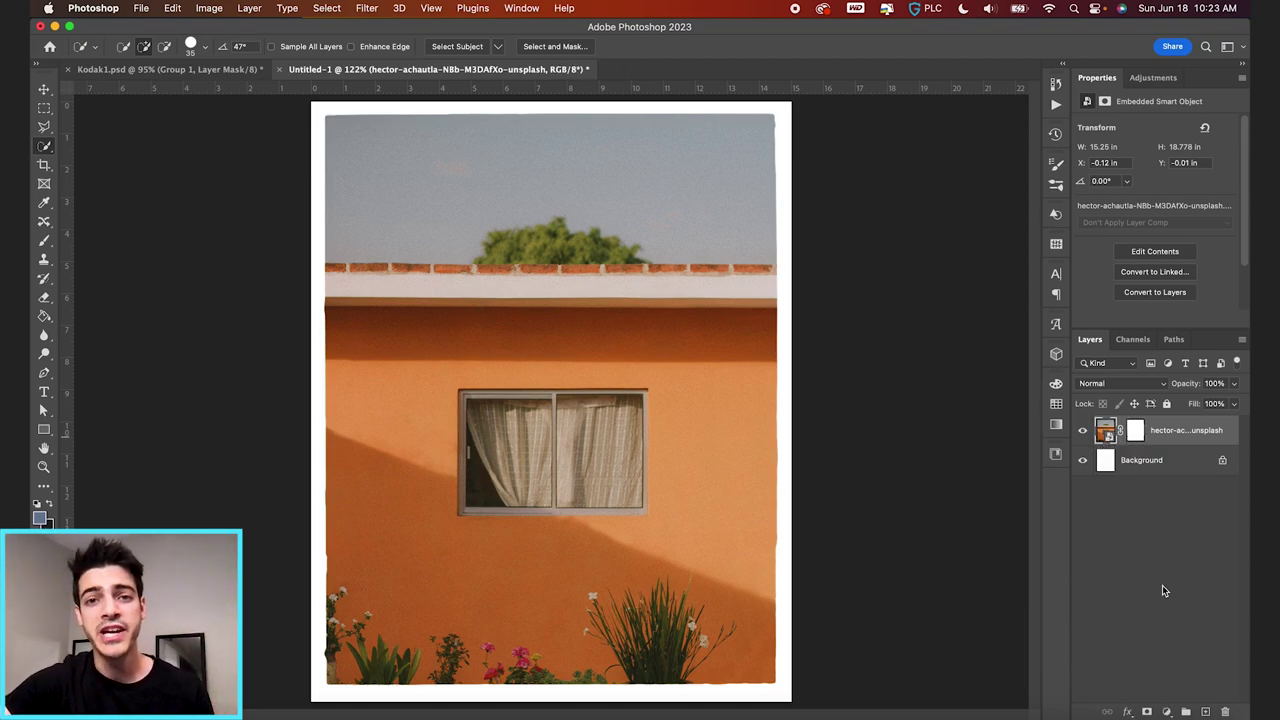
# Create a new group, move the film layer's mask onto it, and name the group 'Photo'.
pyautogui.click(1185, 711)
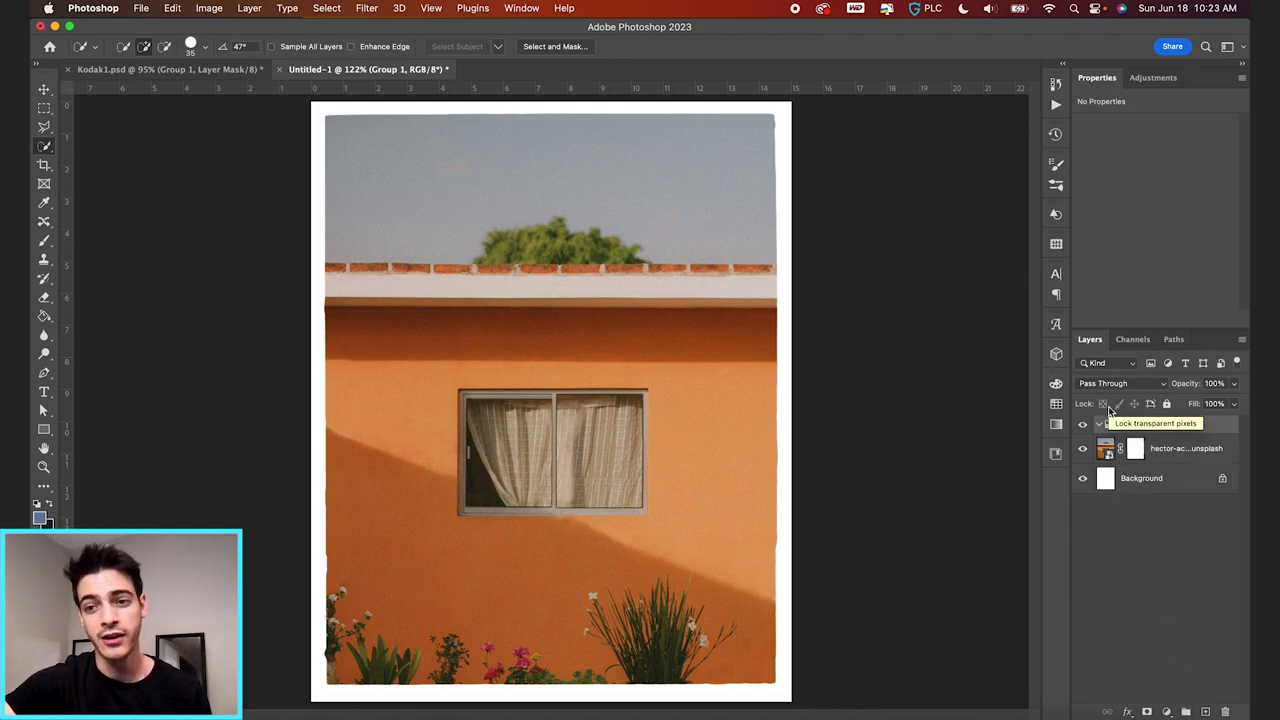
pyautogui.moveTo(1111, 425); pyautogui.dragTo(1112, 430)
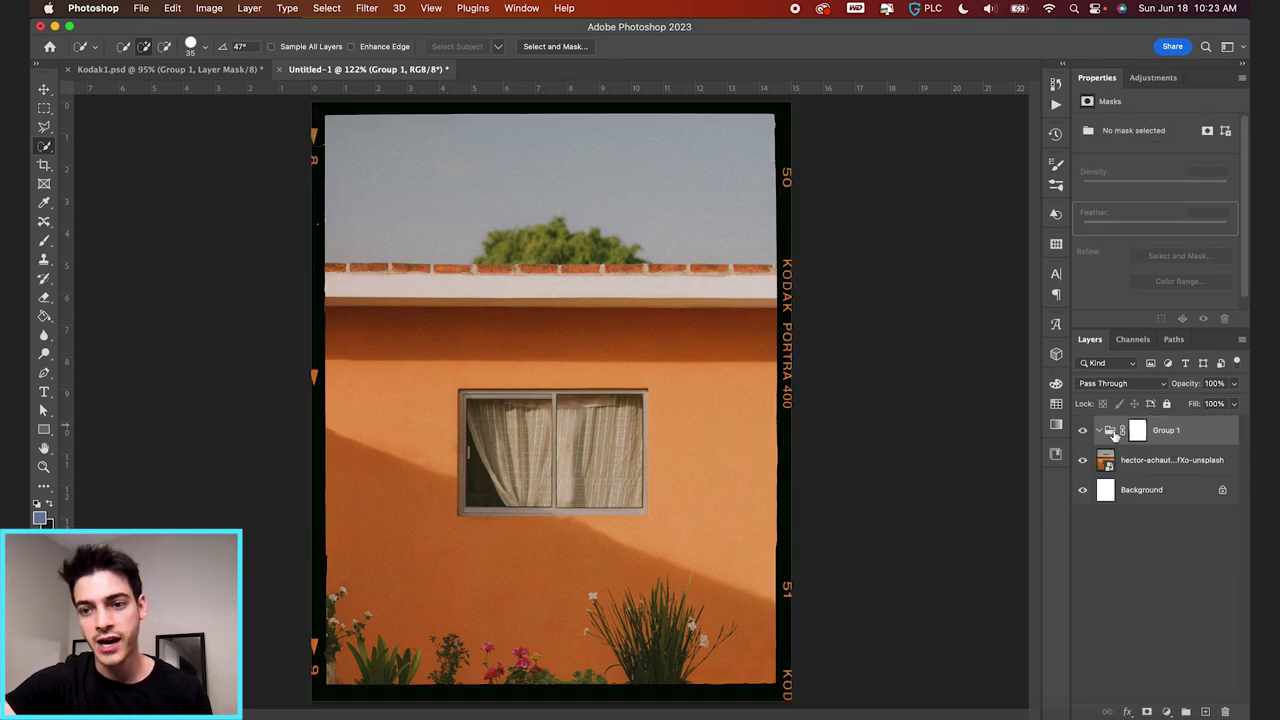
pyautogui.doubleClick(1167, 431)
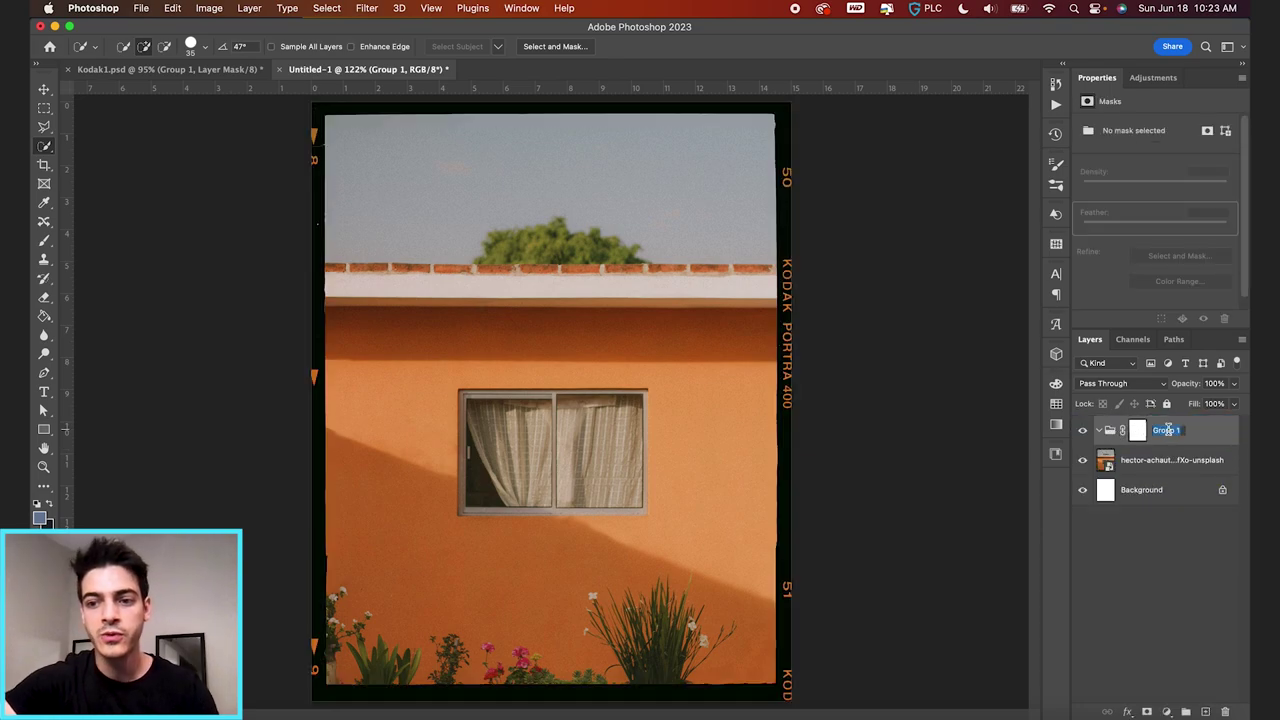
pyautogui.write('Fil')
pyautogui.press('super+a')
pyautogui.write('F')
pyautogui.press('super+a')
pyautogui.write('P')
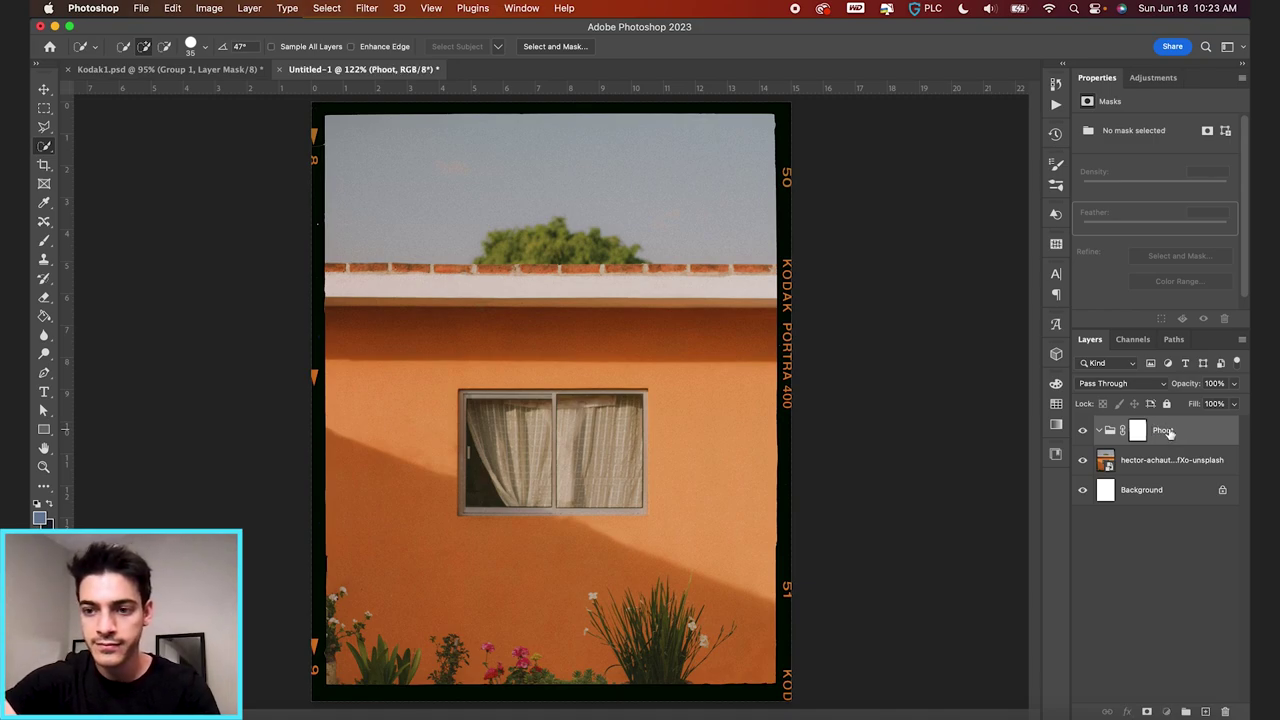
pyautogui.press('Return')
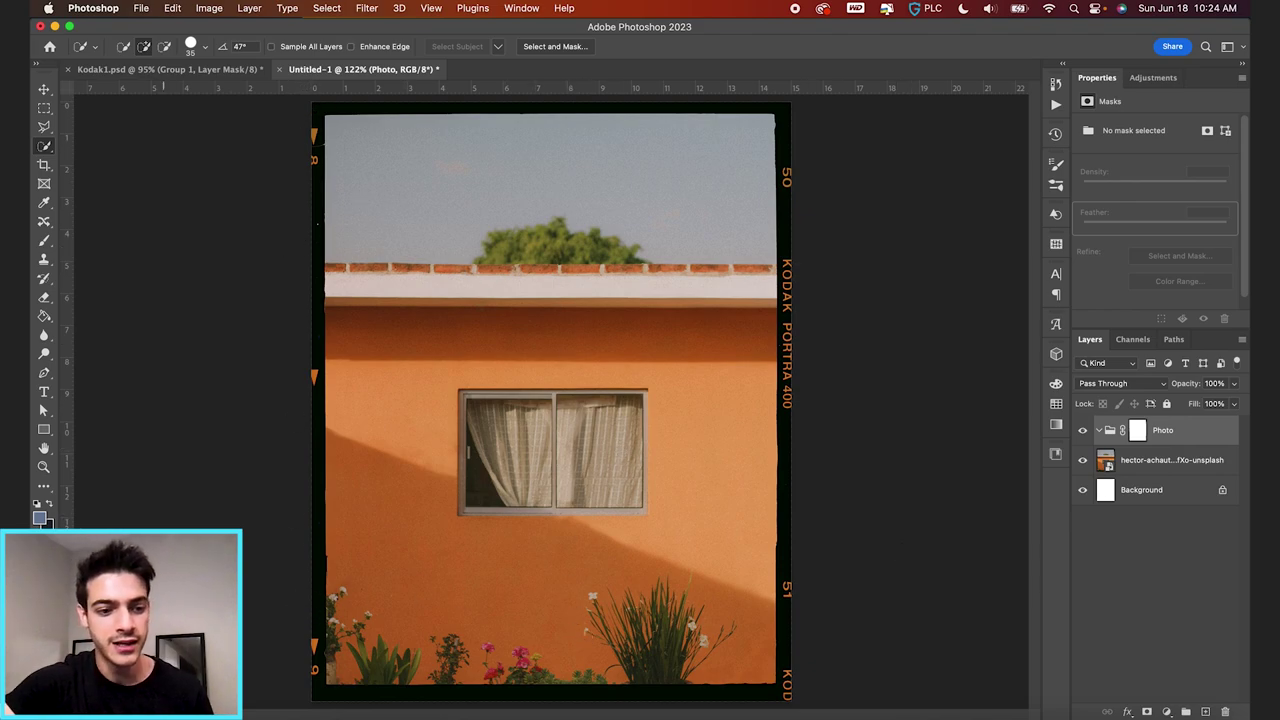
pyautogui.press('super+Tab')
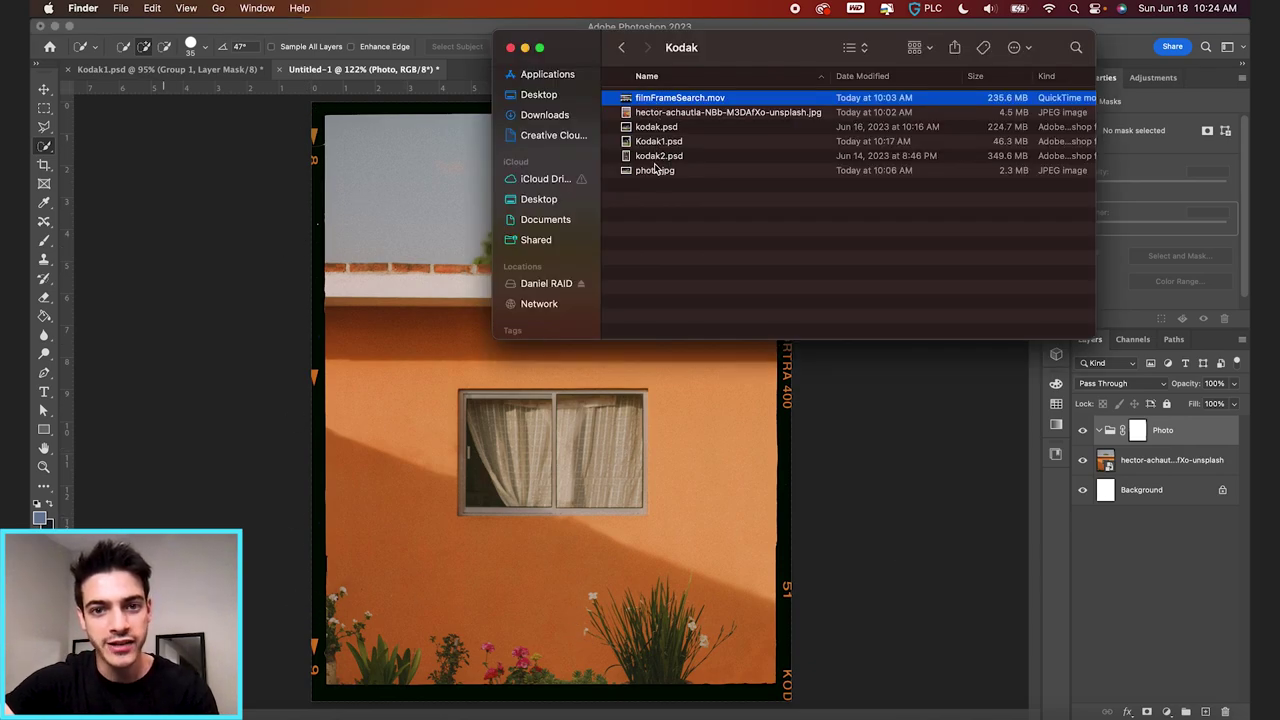
# Place photo.jpg, enlarge it, and move its layer into the Photo group.
pyautogui.moveTo(656, 172); pyautogui.dragTo(604, 452)
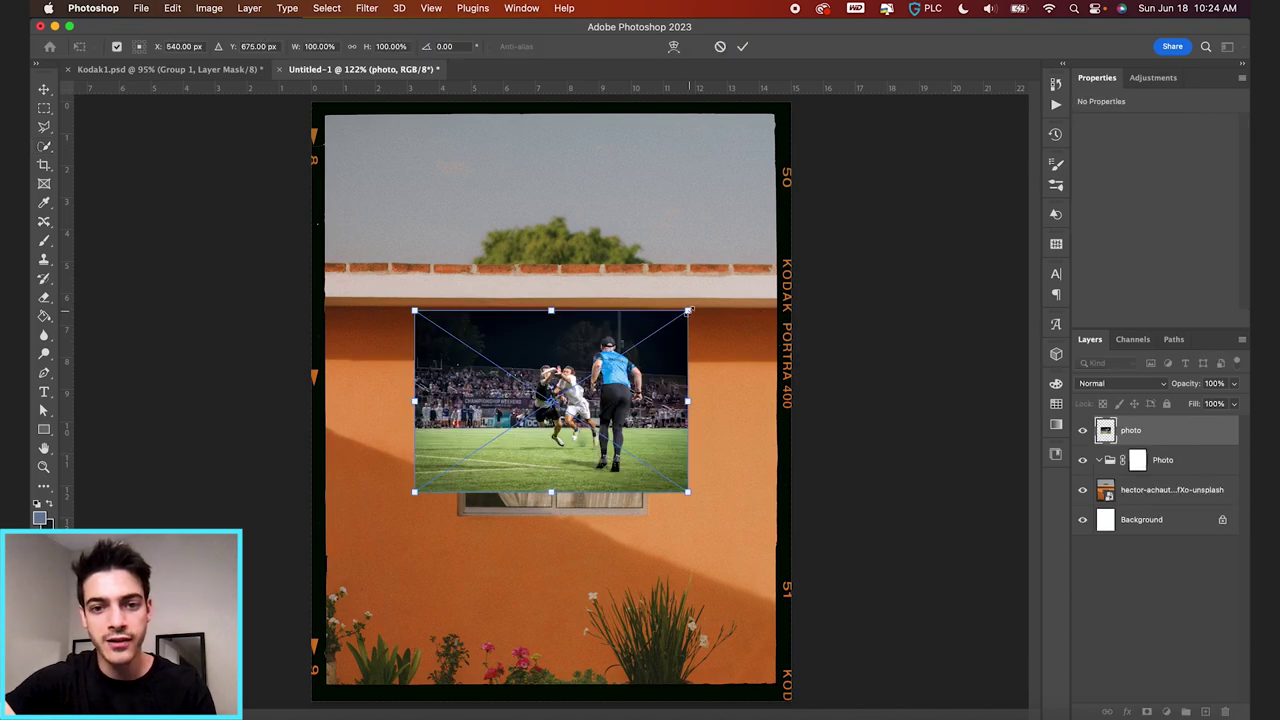
pyautogui.moveTo(689, 311)
pyautogui.mouseDown()
pyautogui.moveTo(1014, 178)
pyautogui.moveTo(1060, 166)
pyautogui.moveTo(1062, 187)
pyautogui.mouseUp()
pyautogui.press('Return')
pyautogui.press('w')
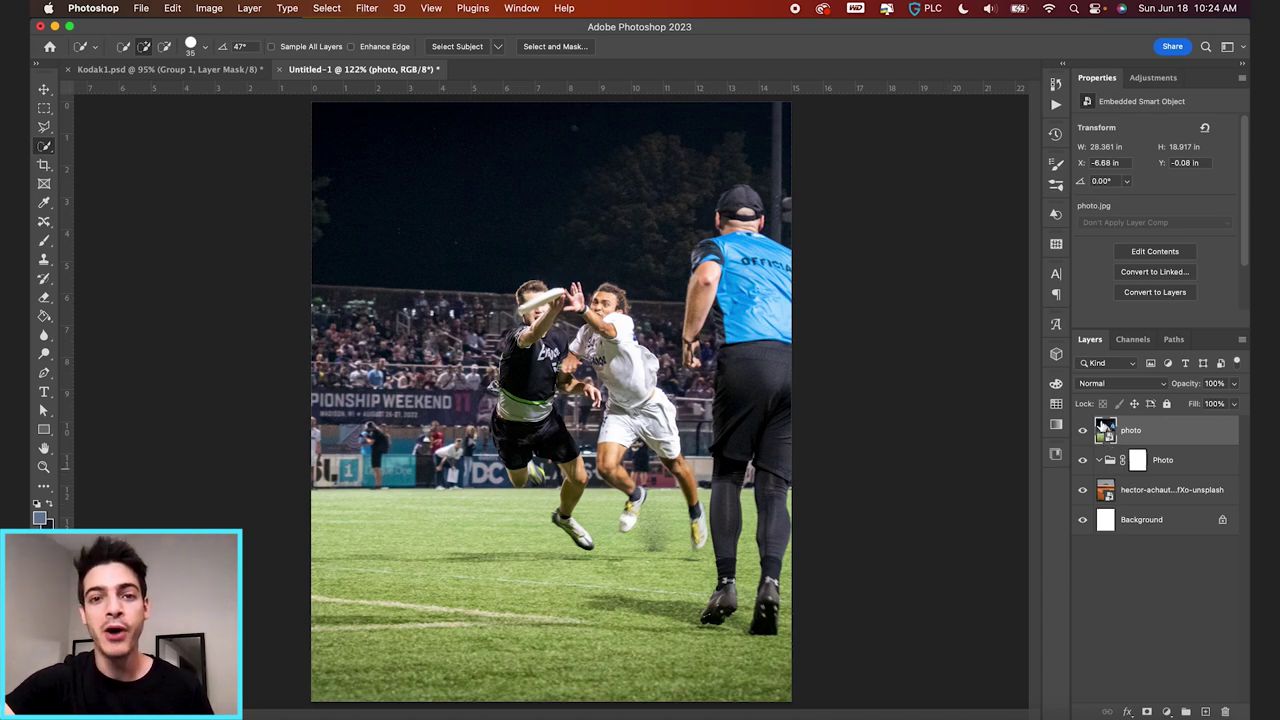
pyautogui.moveTo(1105, 430); pyautogui.dragTo(1112, 462)
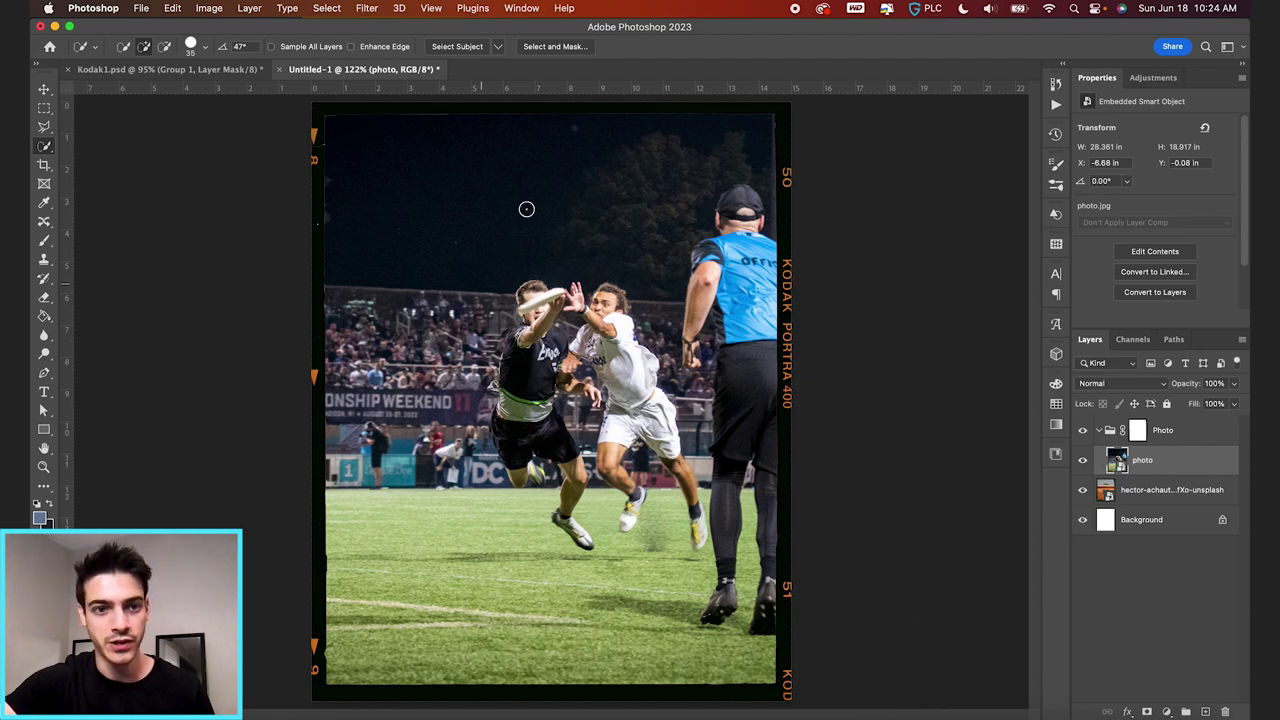
pyautogui.press('v')
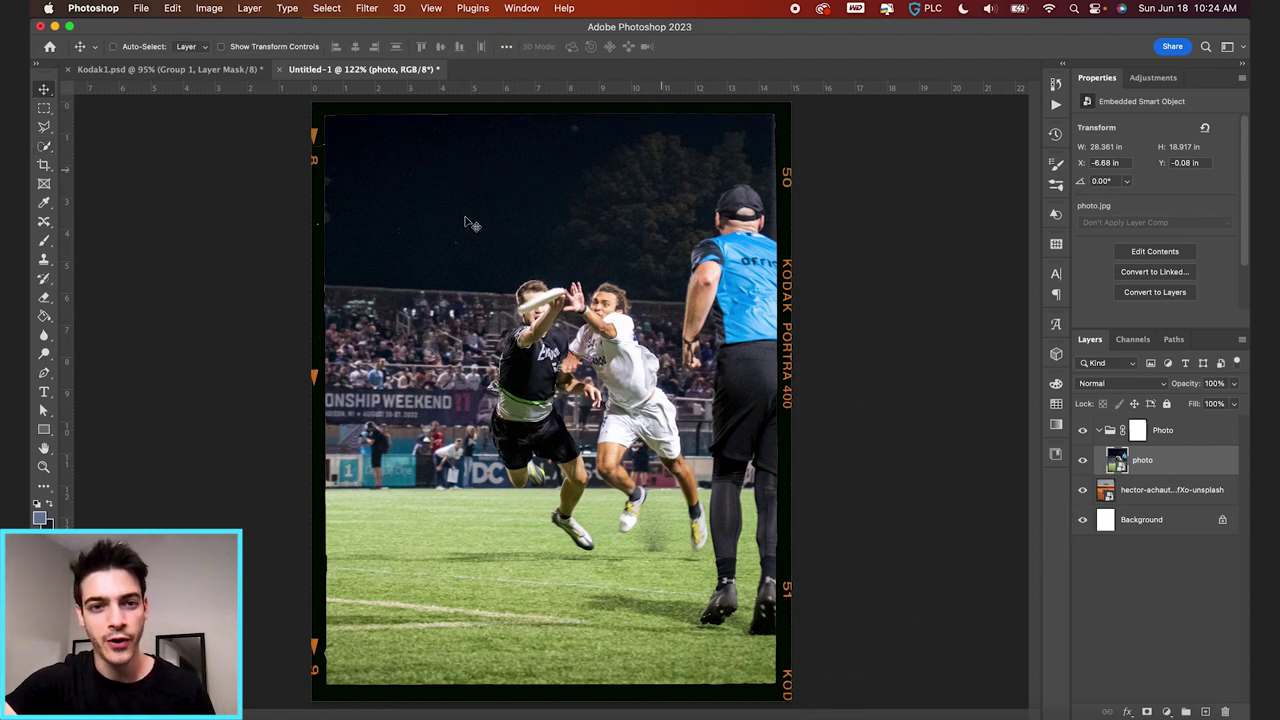
pyautogui.scroll(3, 800, 426)
# Target the Photo group's mask with a small Brush set to 100% hardness.
pyautogui.scroll(3, 714, 309)
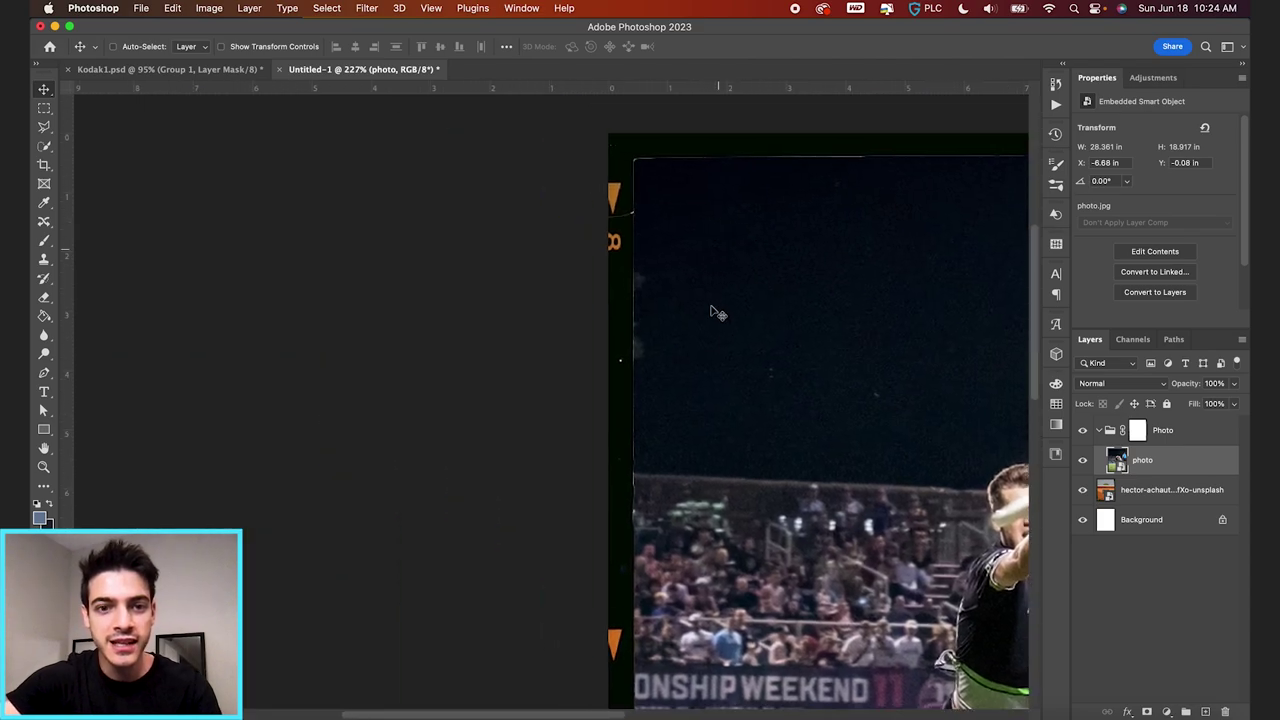
pyautogui.scroll(2, 700, 343)
pyautogui.scroll(-2, 686, 262)
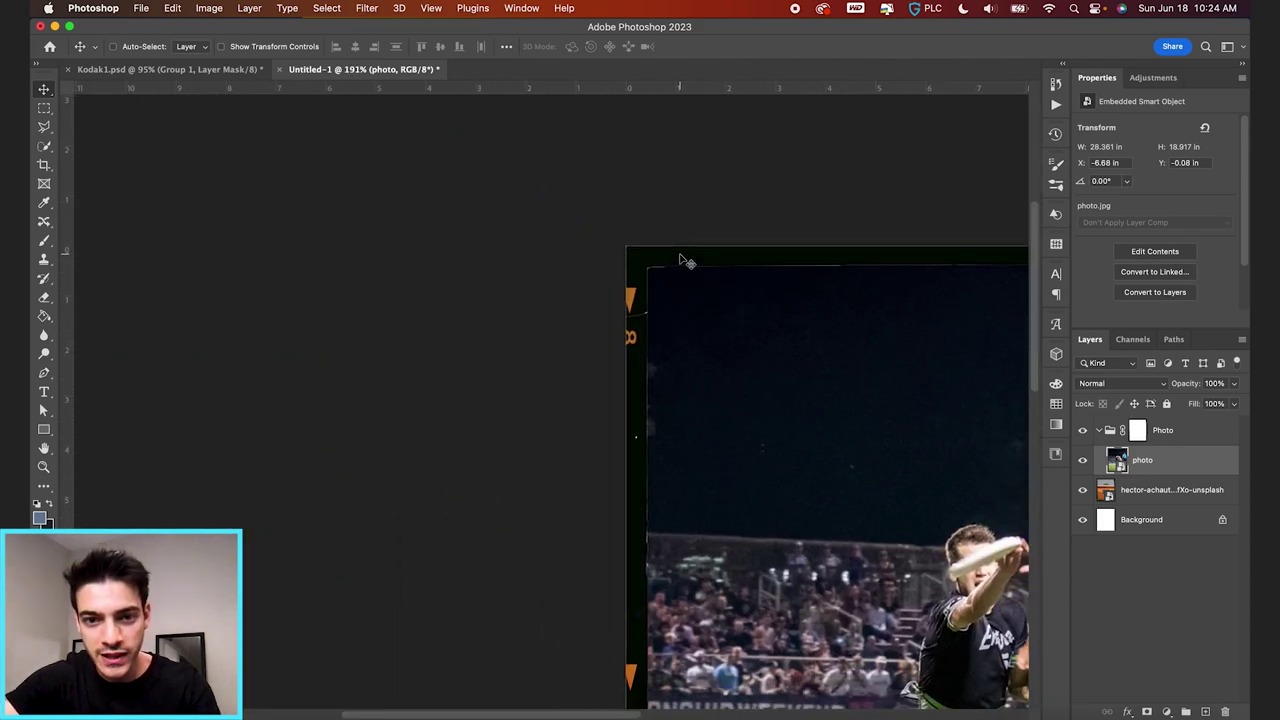
pyautogui.scroll(-5, 686, 262)
pyautogui.hscroll(3, 686, 262)
pyautogui.click(1139, 431)
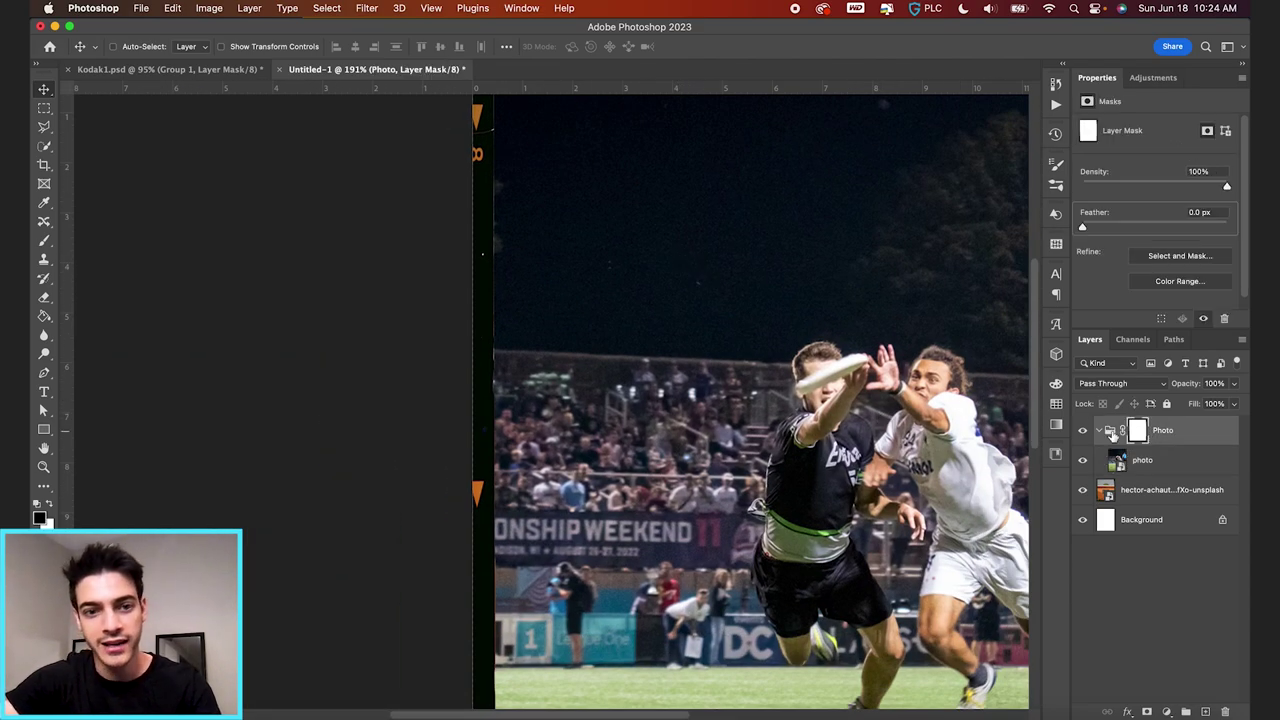
pyautogui.scroll(4, 538, 378)
pyautogui.press('b')
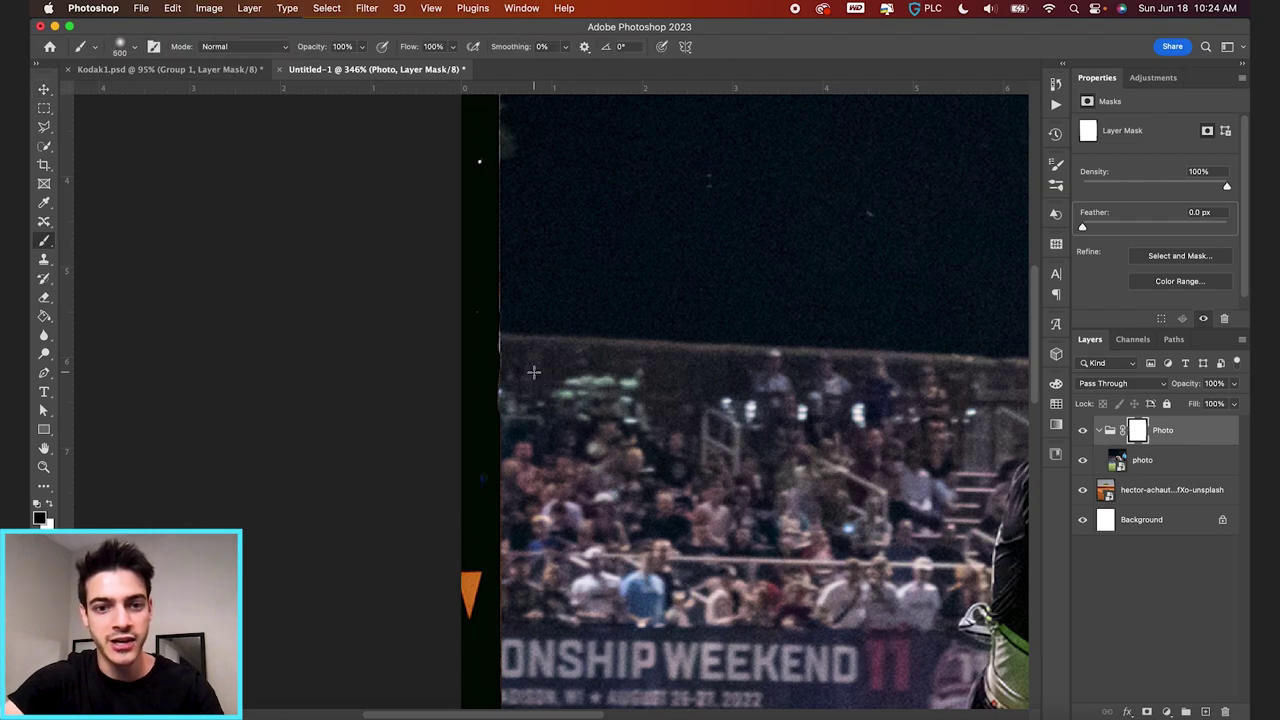
pyautogui.press('[')
pyautogui.press('[')
pyautogui.press('[')
pyautogui.press('[')
pyautogui.press('[')
pyautogui.press('[')
pyautogui.press('[')
pyautogui.press('[')
pyautogui.press('[')
pyautogui.press('[')
pyautogui.press('[')
pyautogui.press('[')
pyautogui.press('[')
pyautogui.press('[')
pyautogui.press('[')
pyautogui.press('[')
pyautogui.press('[')
pyautogui.press('[')
pyautogui.press('[')
pyautogui.press('[')
pyautogui.press('x')
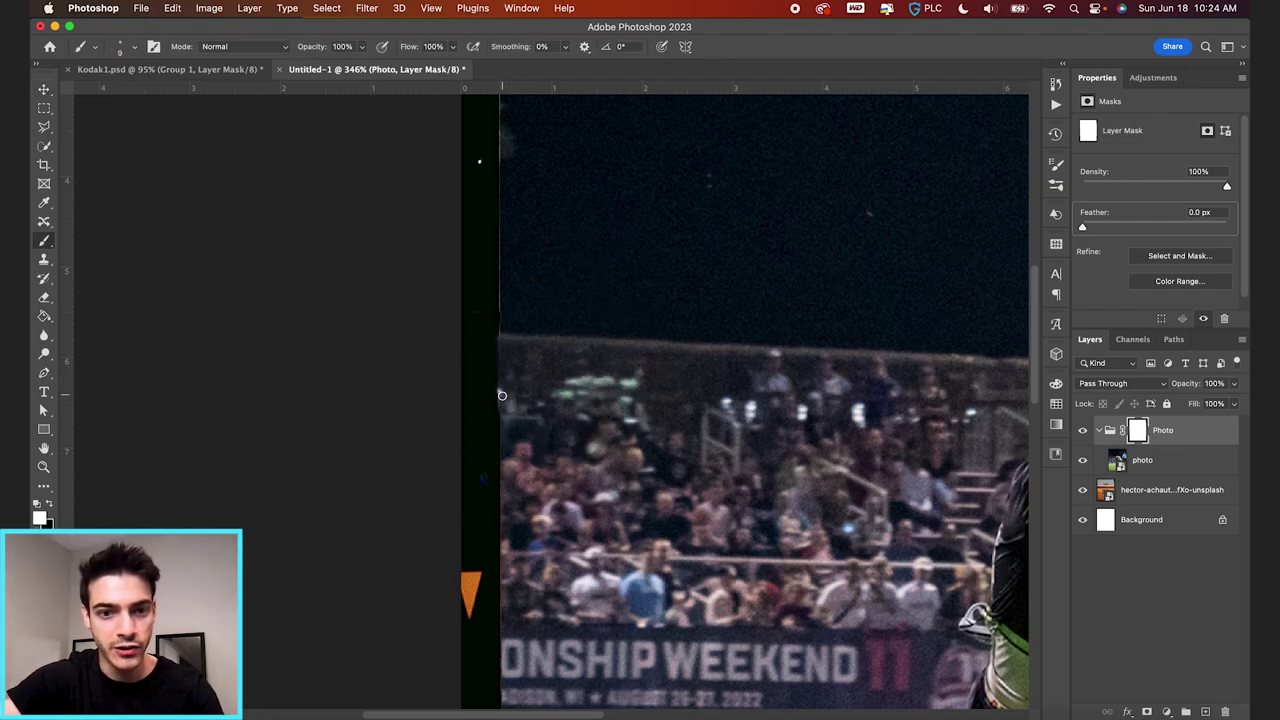
pyautogui.moveTo(510, 316); pyautogui.dragTo(509, 340)
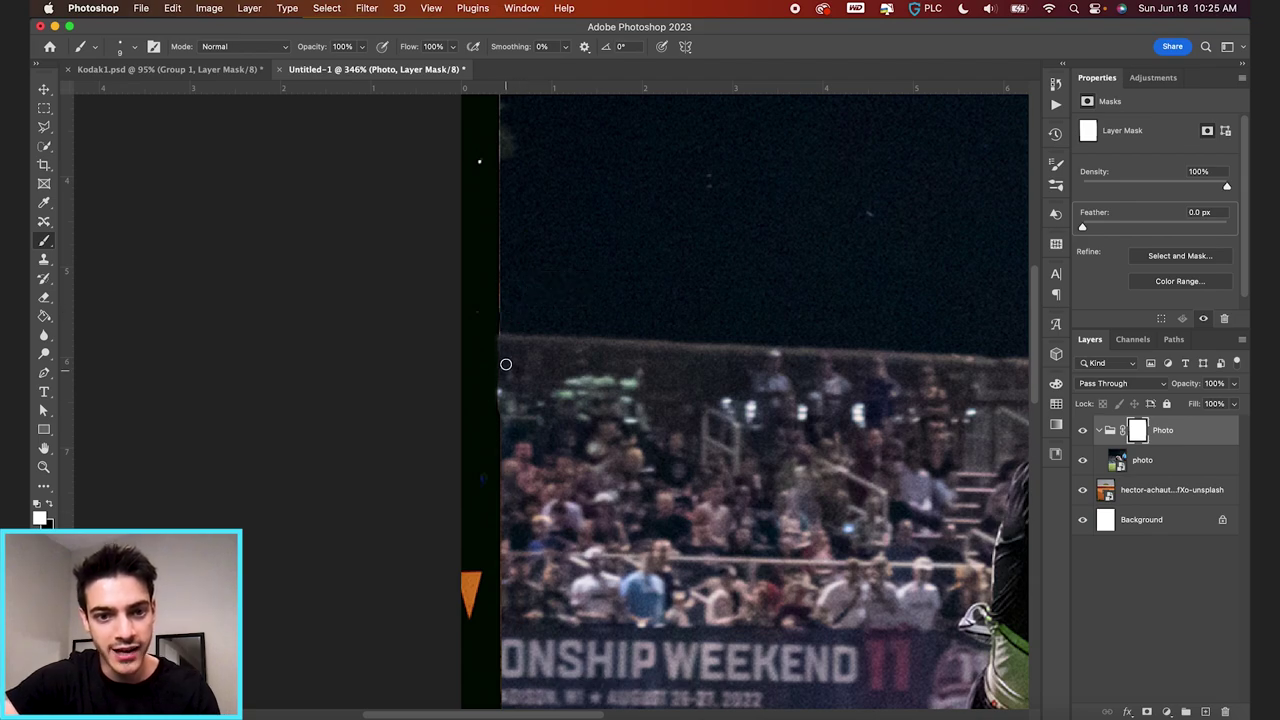
pyautogui.click(134, 47)
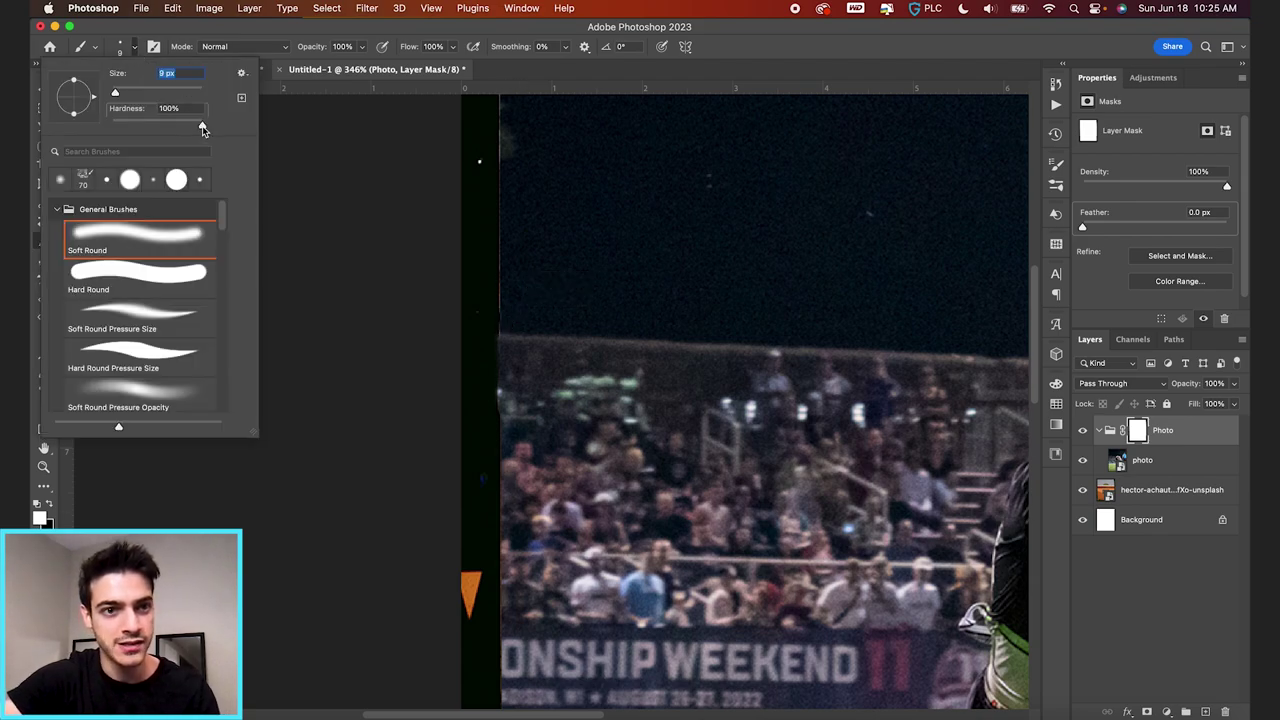
pyautogui.moveTo(202, 128); pyautogui.dragTo(192, 128)
pyautogui.click(138, 48)
# Paint out the faint light line along the photo's top edge on the mask.
pyautogui.scroll(5, 501, 515)
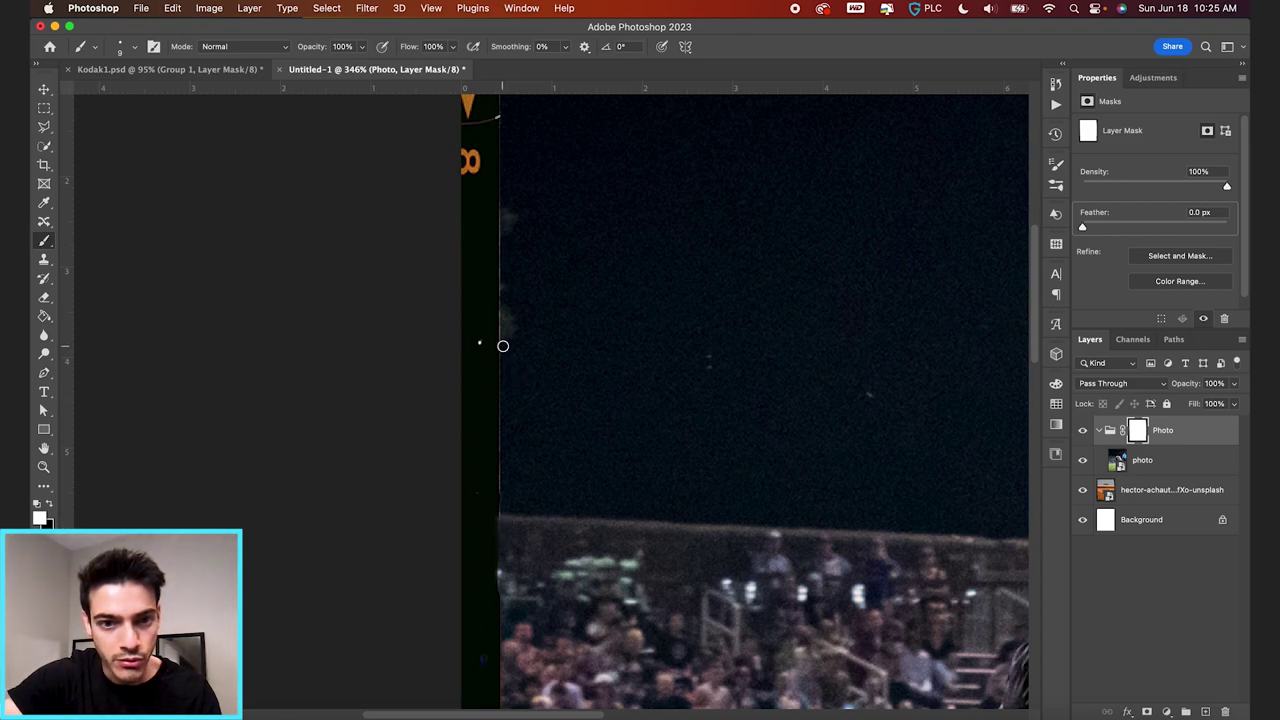
pyautogui.scroll(3, 504, 351)
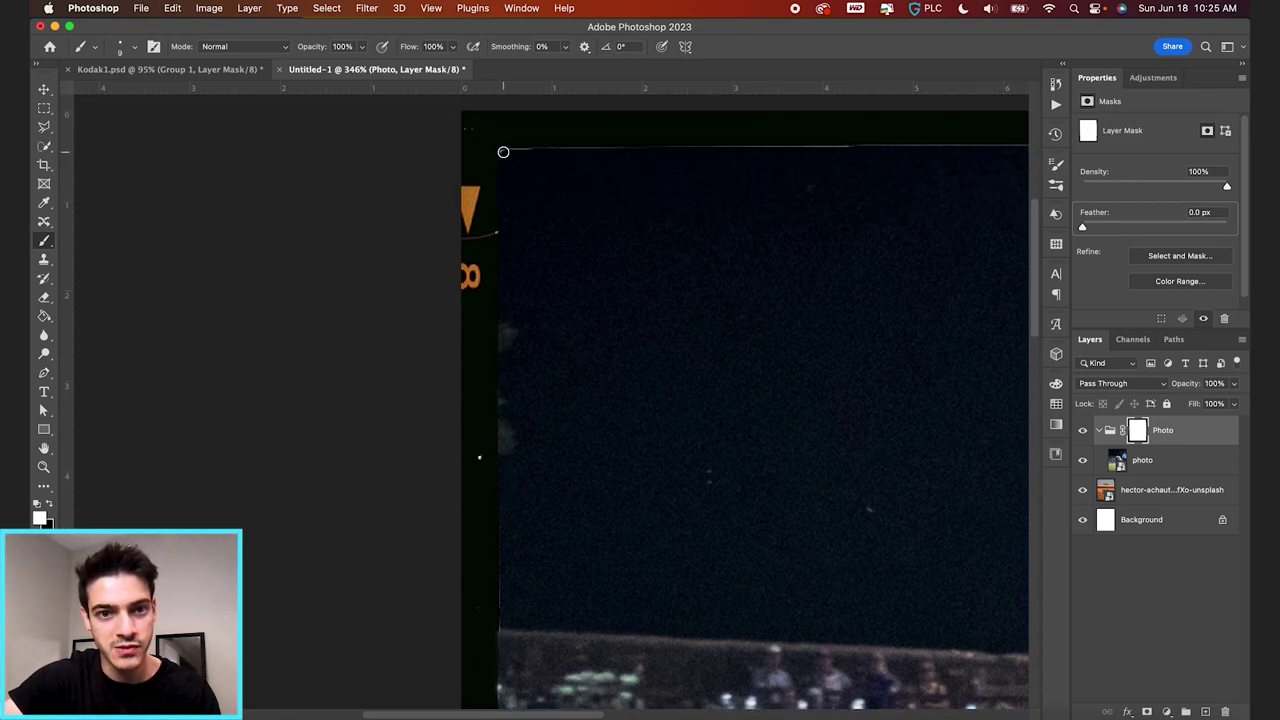
pyautogui.hscroll(4, 537, 171)
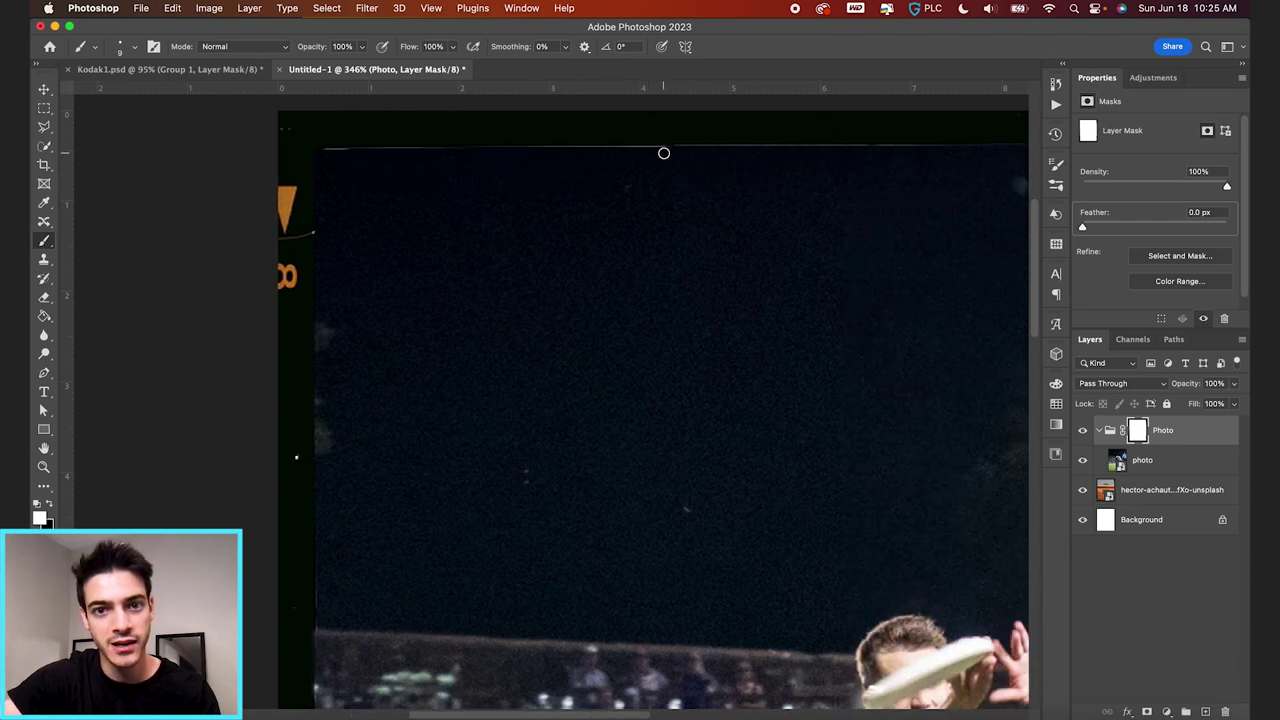
pyautogui.hscroll(4, 561, 219)
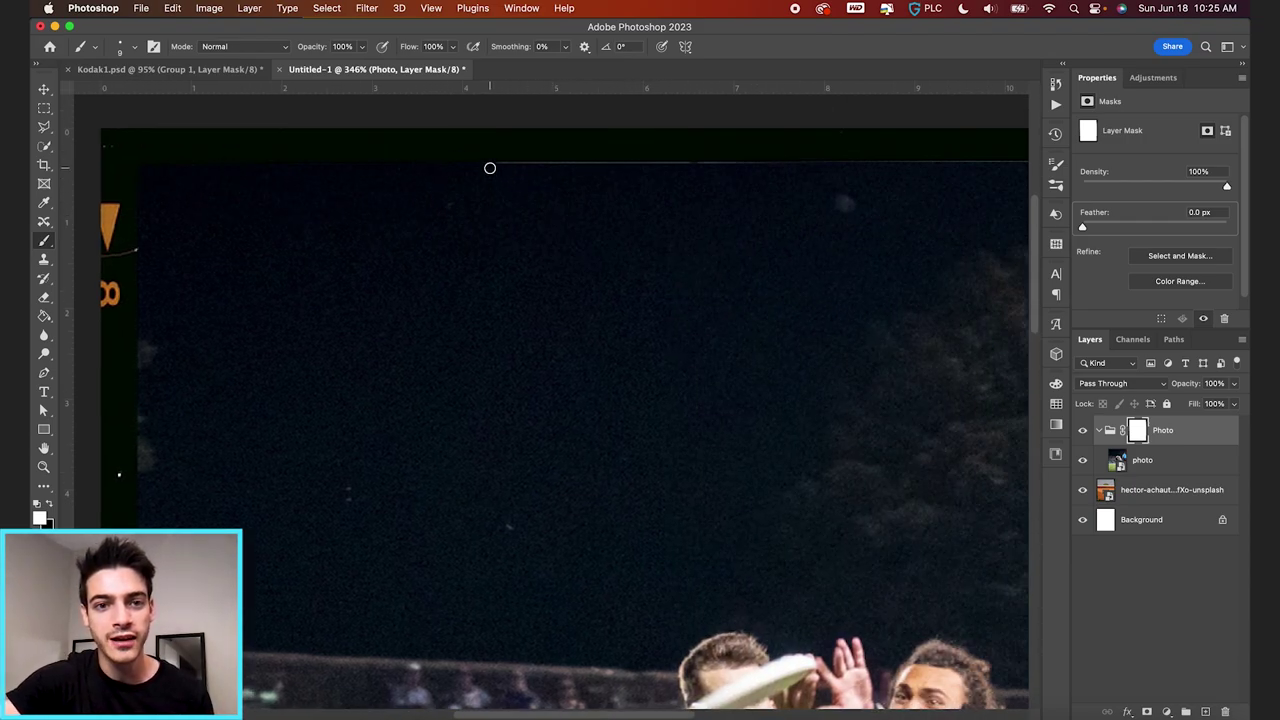
pyautogui.keyDown('shift'); pyautogui.click(693, 167); pyautogui.keyUp('shift')
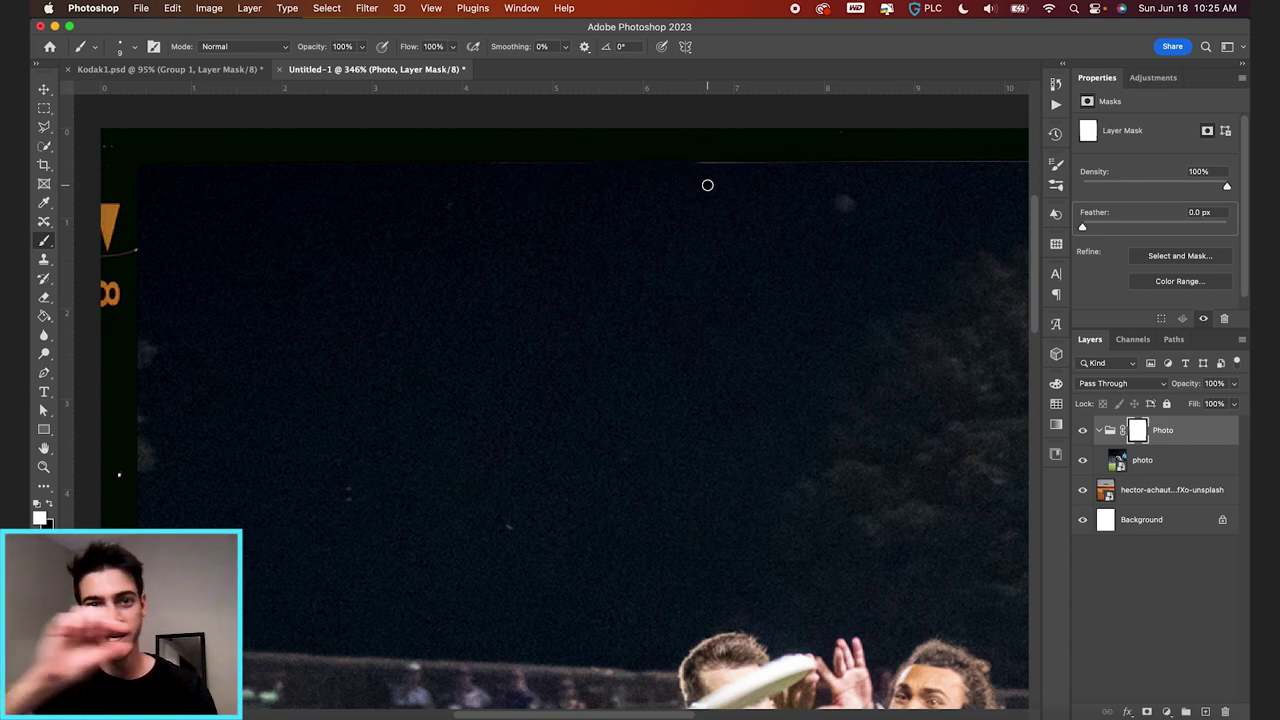
pyautogui.hscroll(4, 775, 239)
pyautogui.hscroll(5, 775, 239)
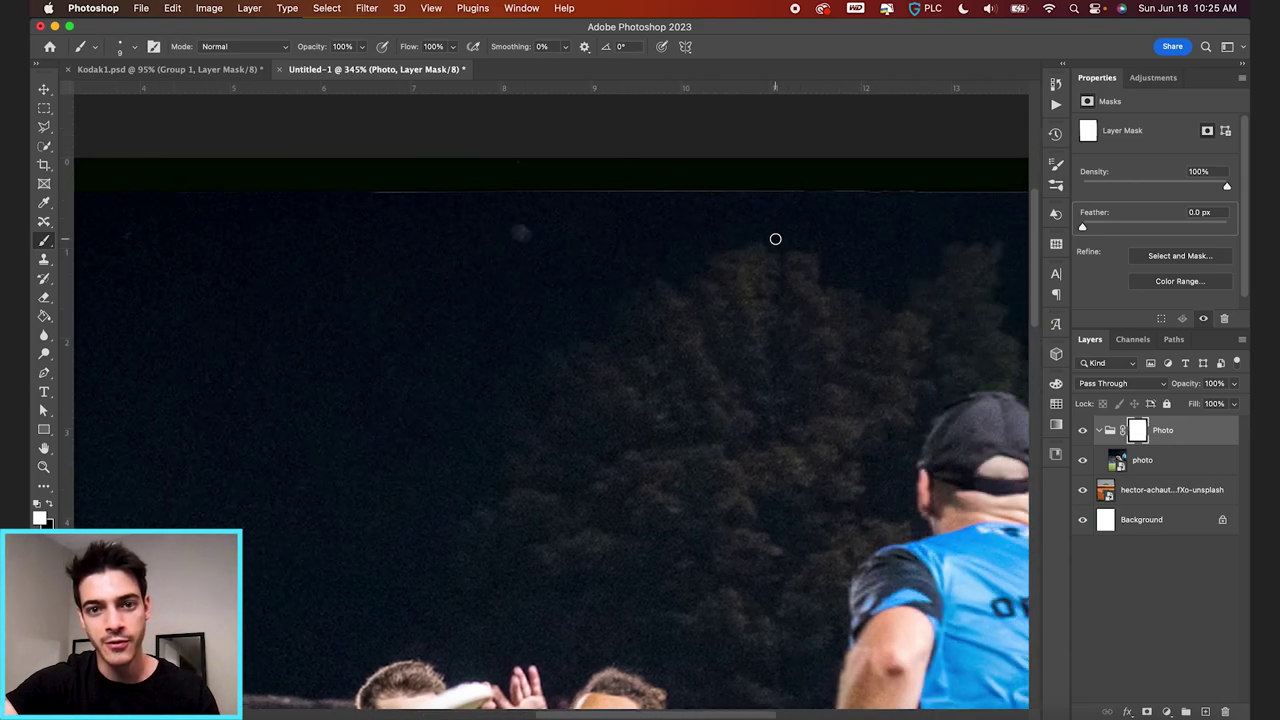
pyautogui.keyDown('shift'); pyautogui.click(810, 206); pyautogui.keyUp('shift')
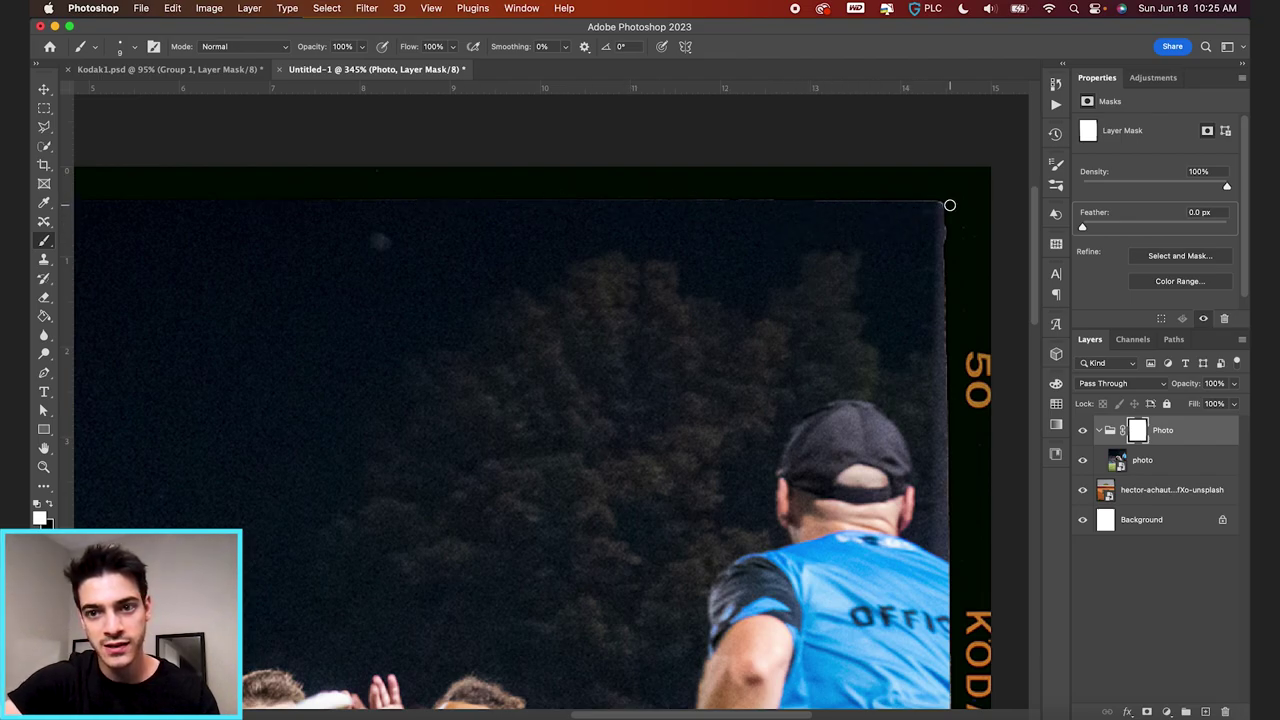
pyautogui.keyDown('shift'); pyautogui.click(937, 205); pyautogui.keyUp('shift')
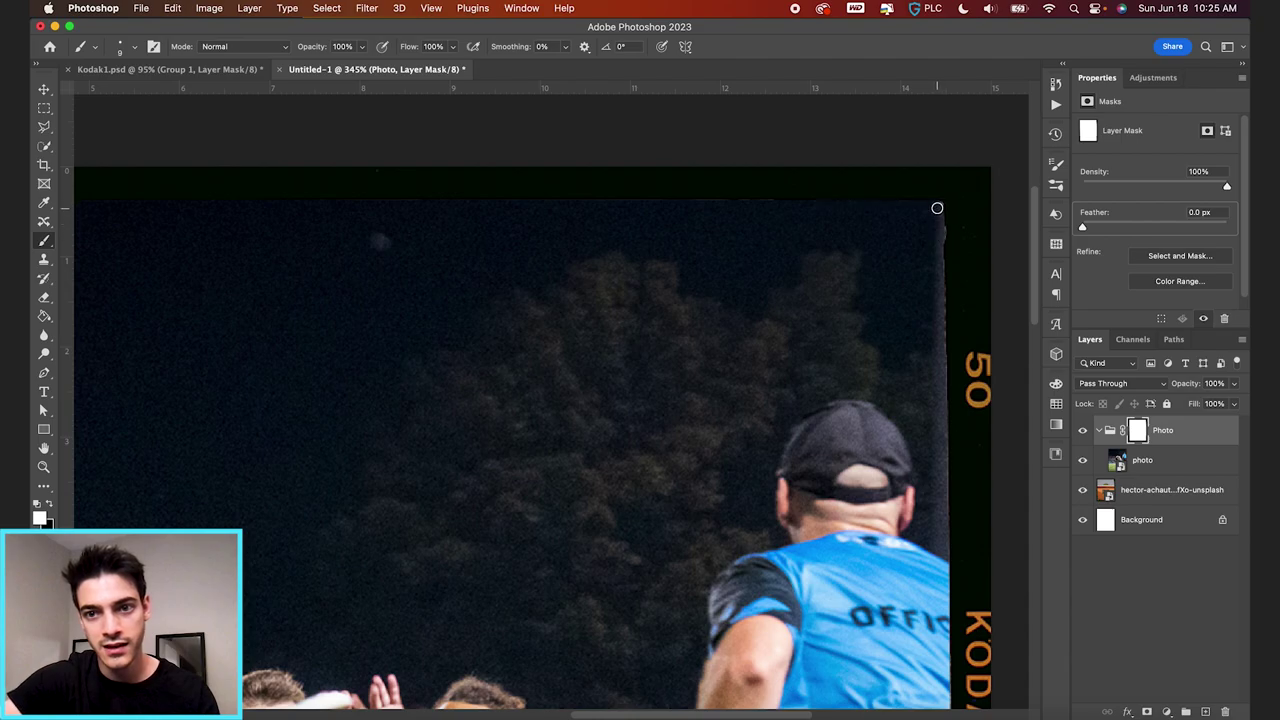
pyautogui.scroll(-10, 891, 307)
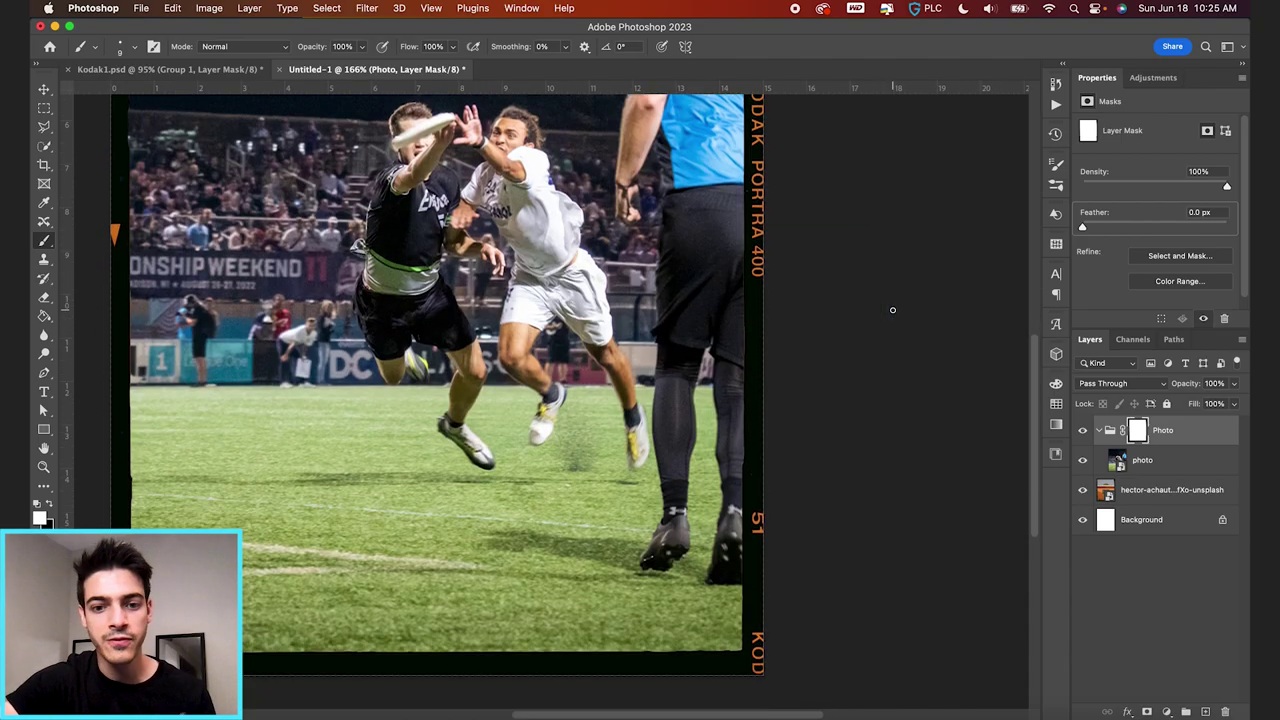
pyautogui.scroll(-5, 892, 309)
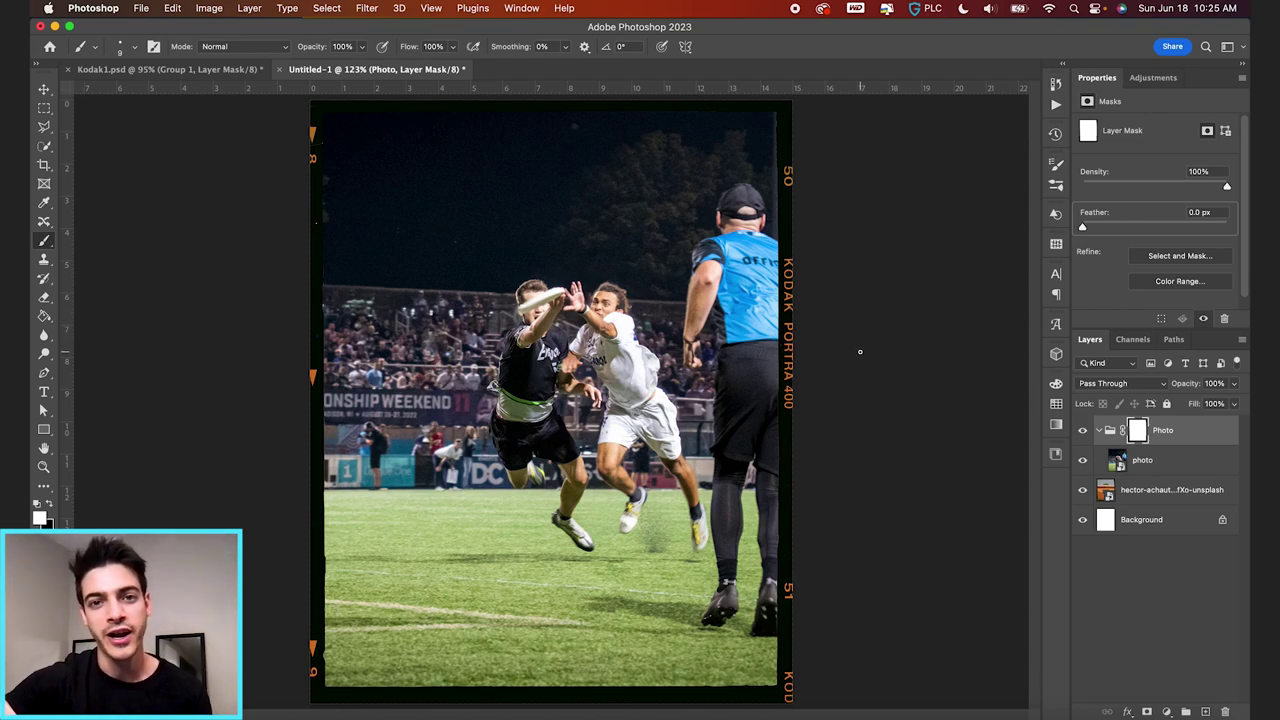
# Select the photo smart object layer to display its properties.
pyautogui.click(1140, 461)
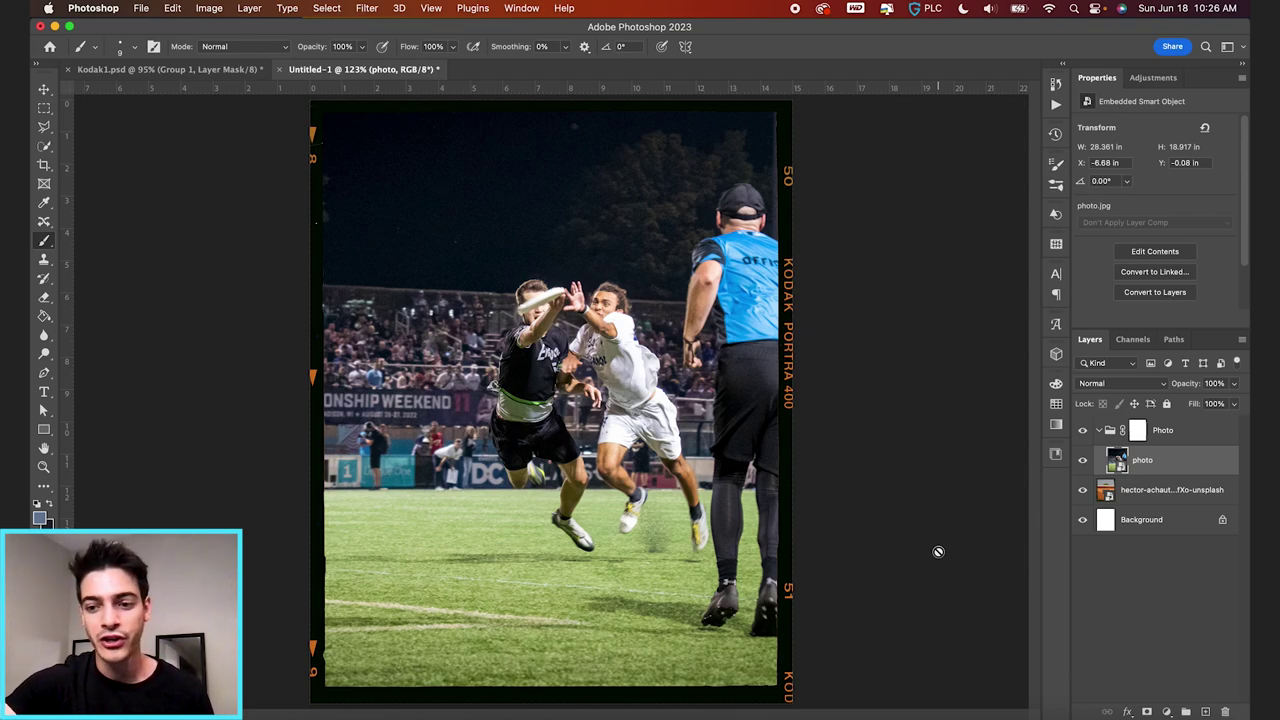
# Add a Curves adjustment layer with the Default preset and choose the Red channel.
pyautogui.click(1166, 711)
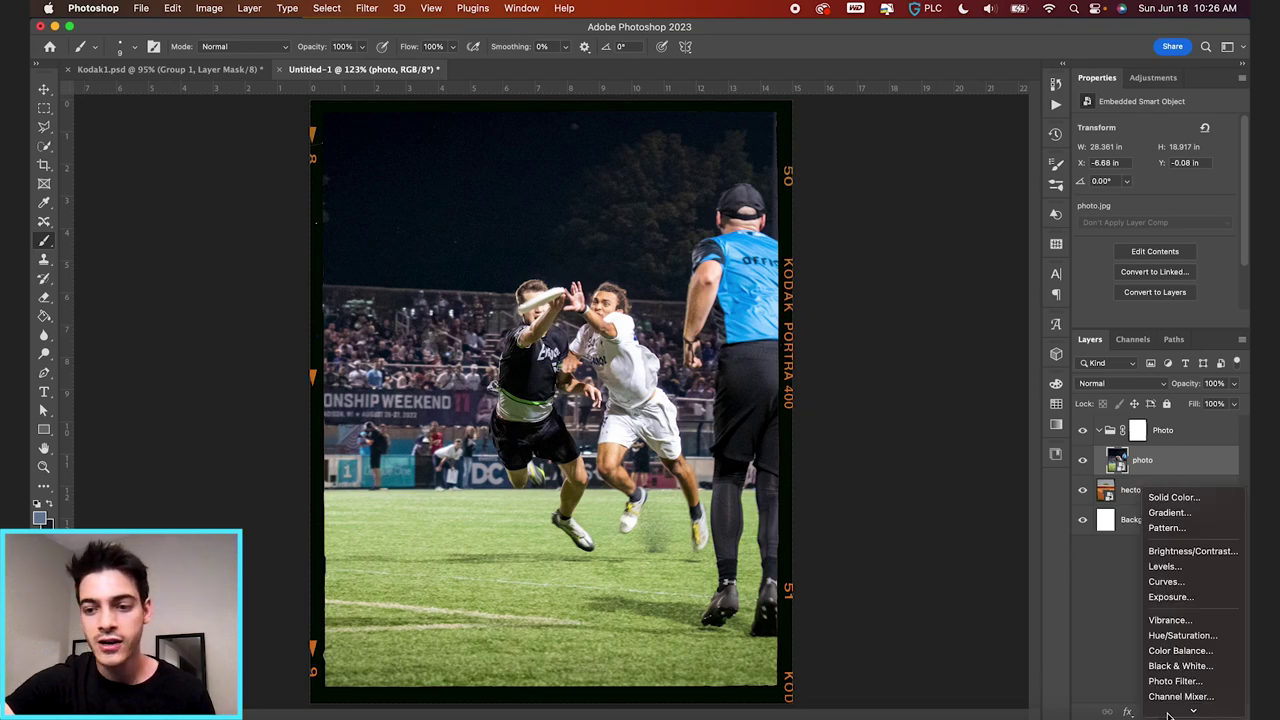
pyautogui.click(1168, 581)
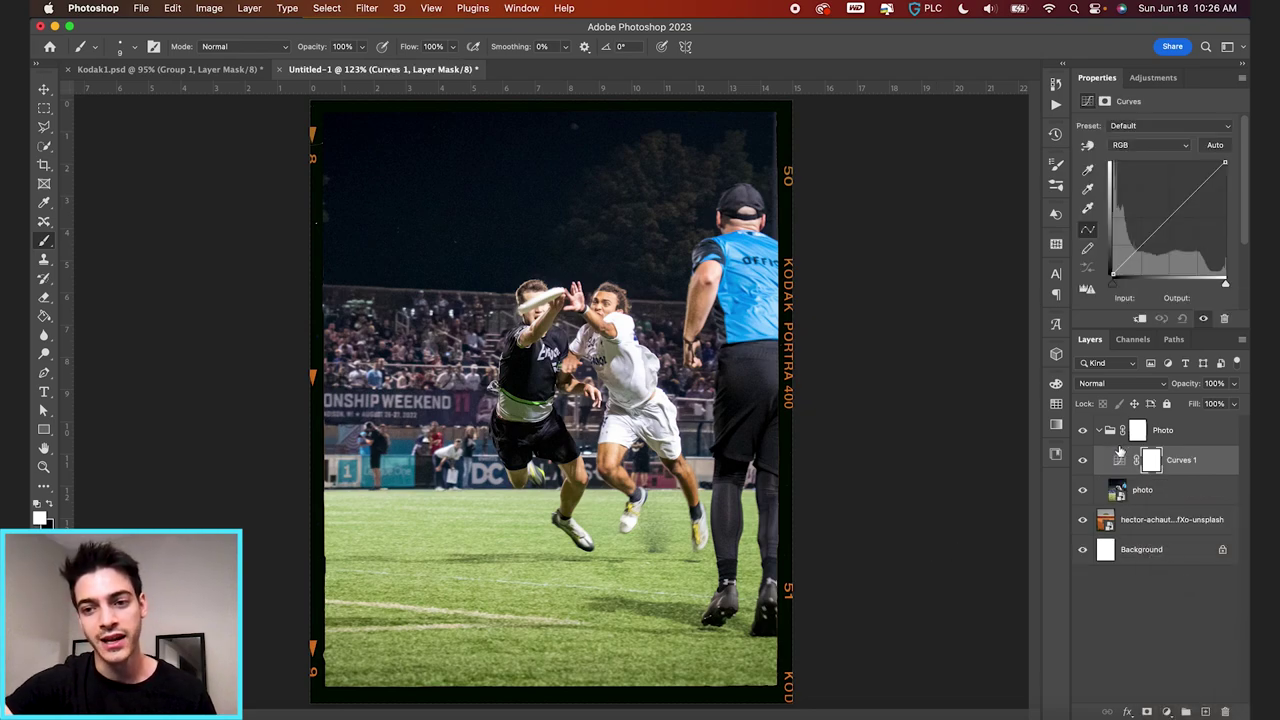
pyautogui.click(1119, 455)
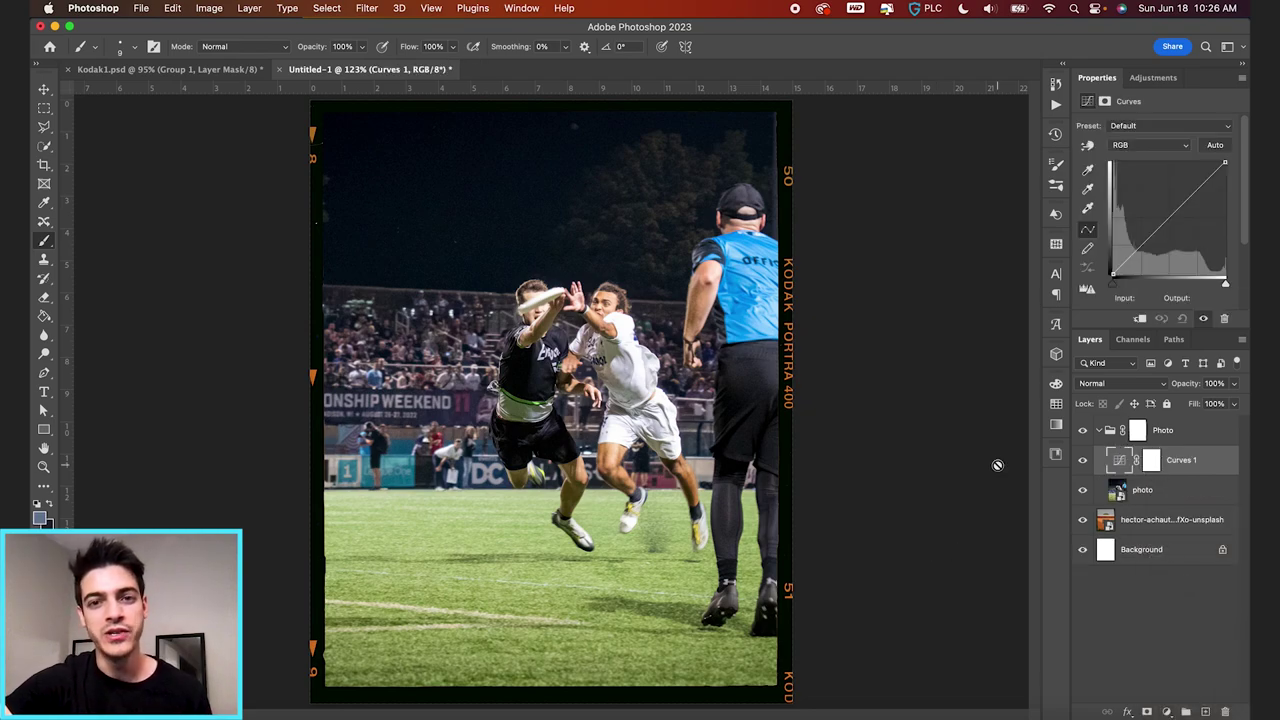
pyautogui.click(1152, 124)
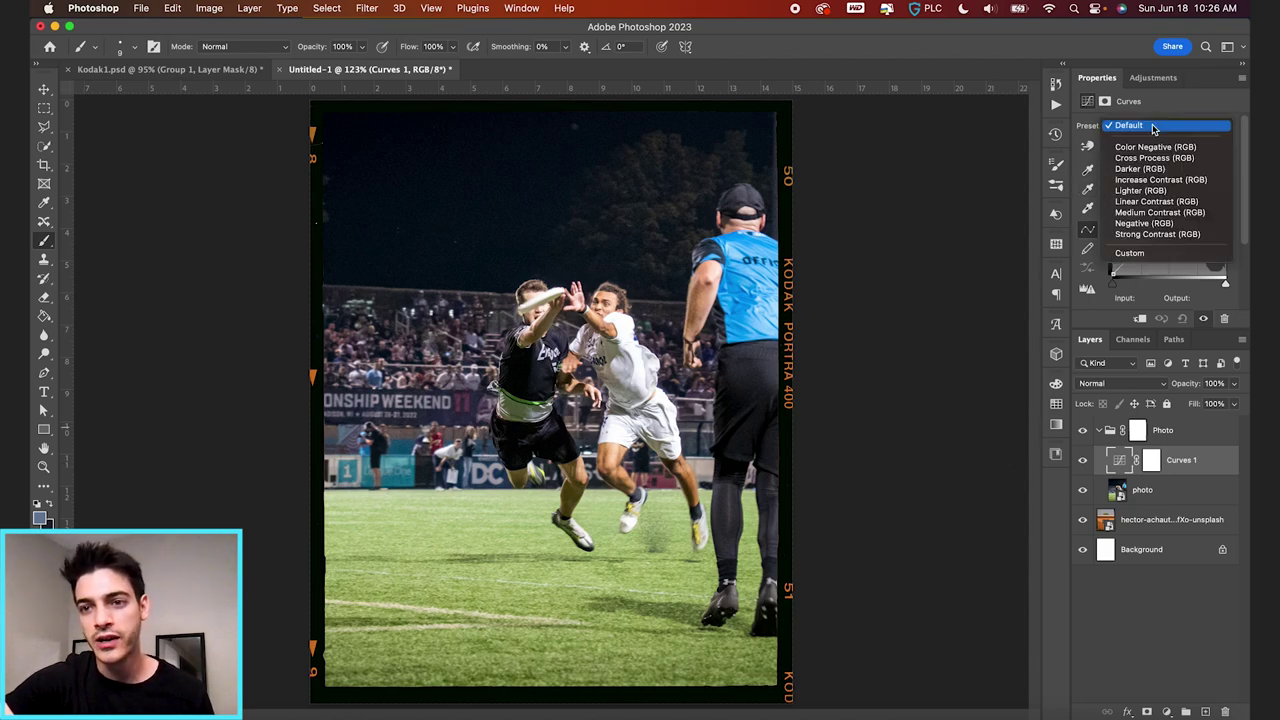
pyautogui.click(1130, 124)
pyautogui.click(1140, 145)
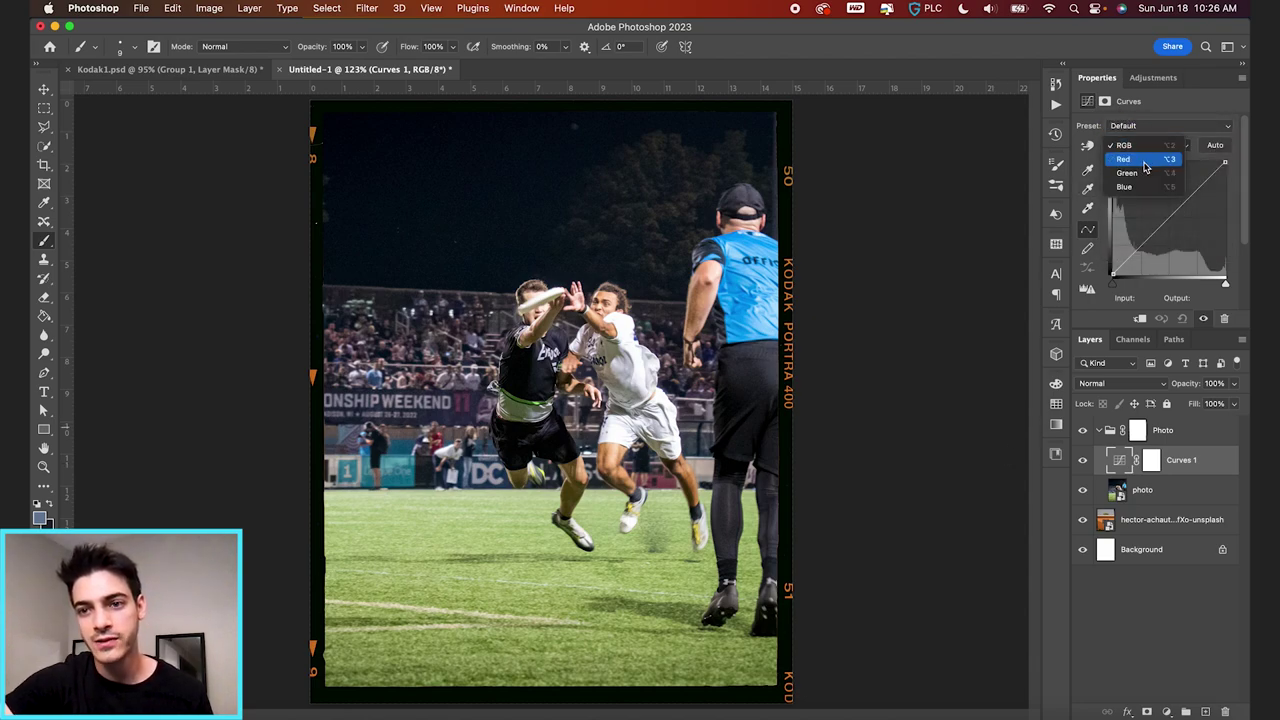
pyautogui.click(1145, 162)
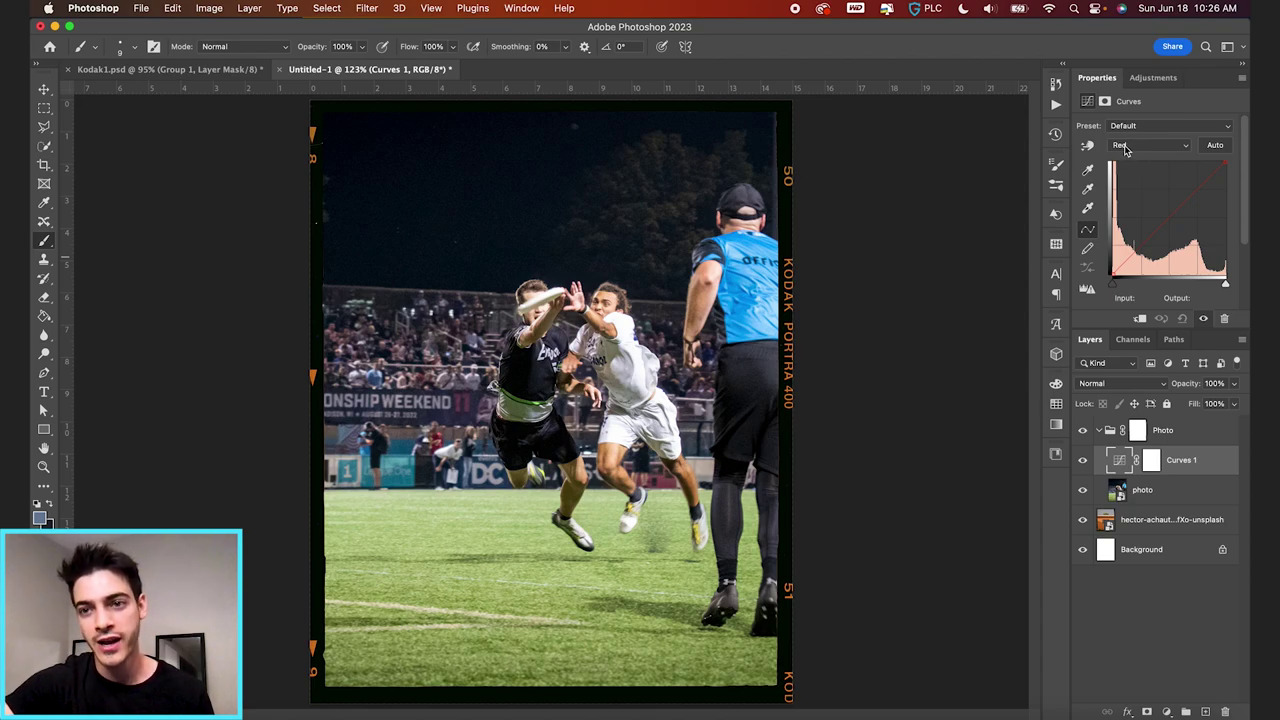
# Lower the red curve's shadows, pin a midpoint, and switch to the Green channel.
pyautogui.moveTo(1133, 253); pyautogui.dragTo(1134, 258)
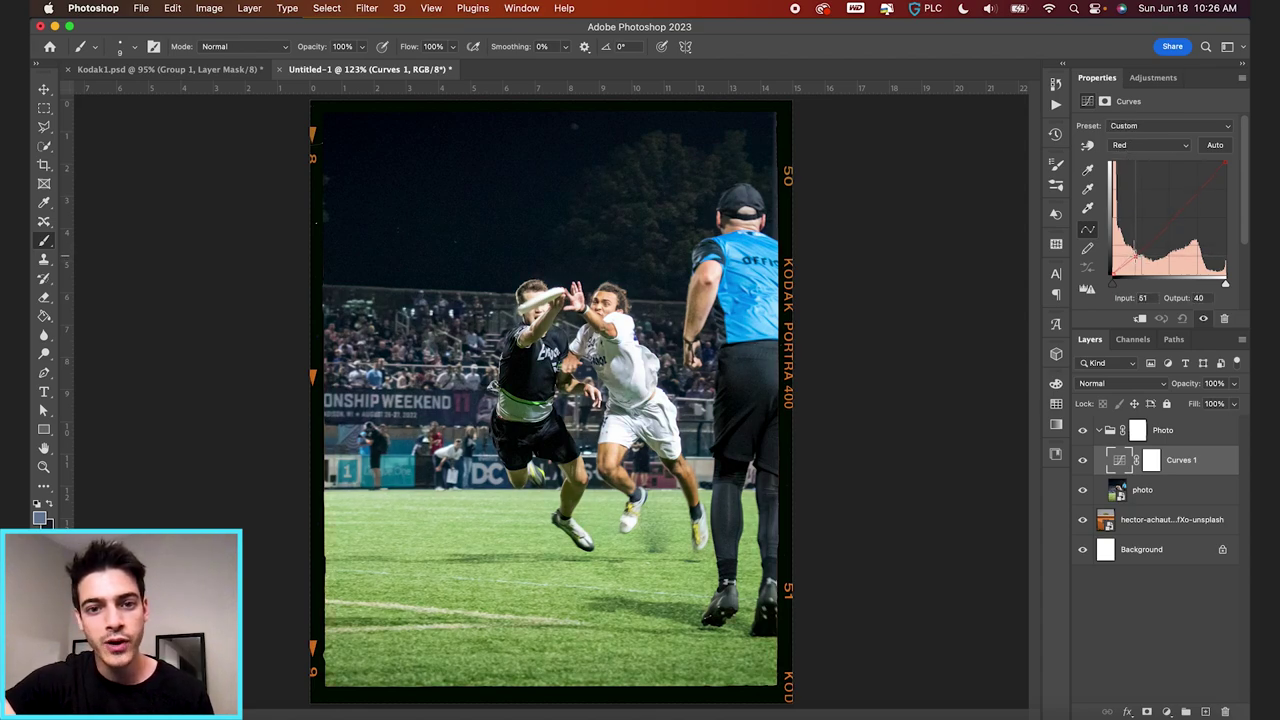
pyautogui.click(1166, 218)
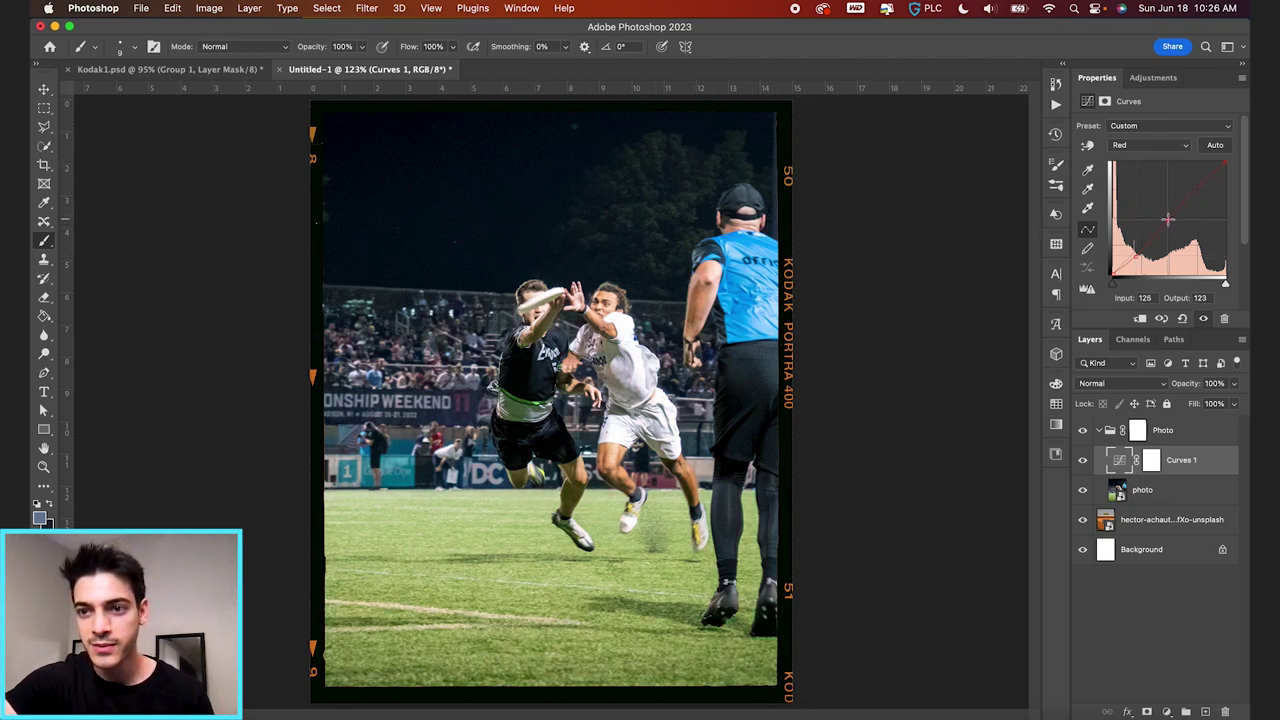
pyautogui.moveTo(1167, 218); pyautogui.dragTo(1168, 217)
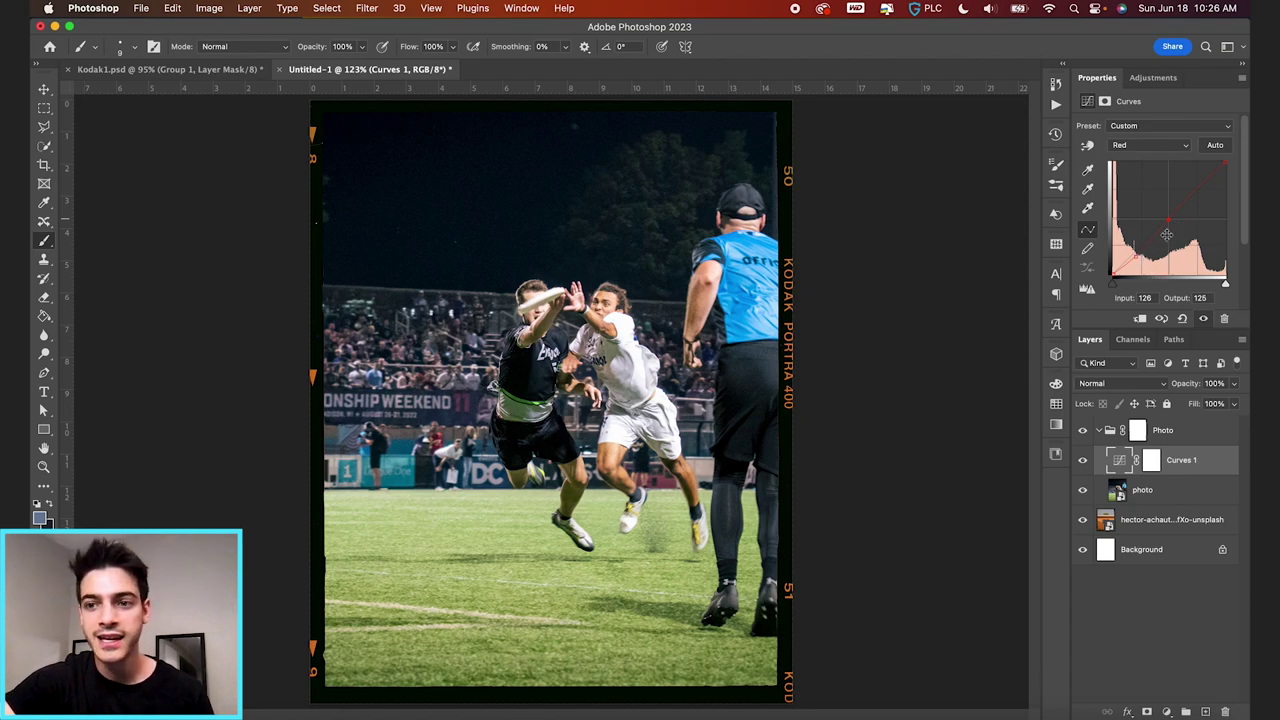
pyautogui.click(1156, 146)
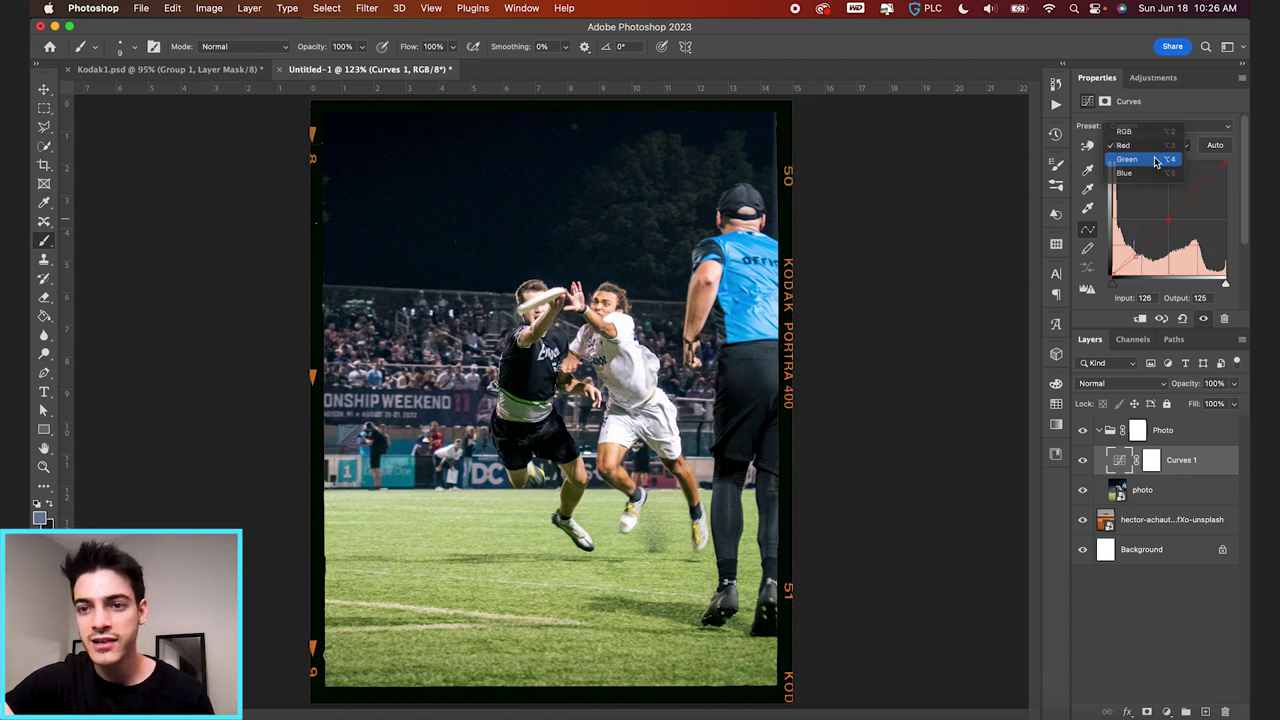
pyautogui.click(1155, 159)
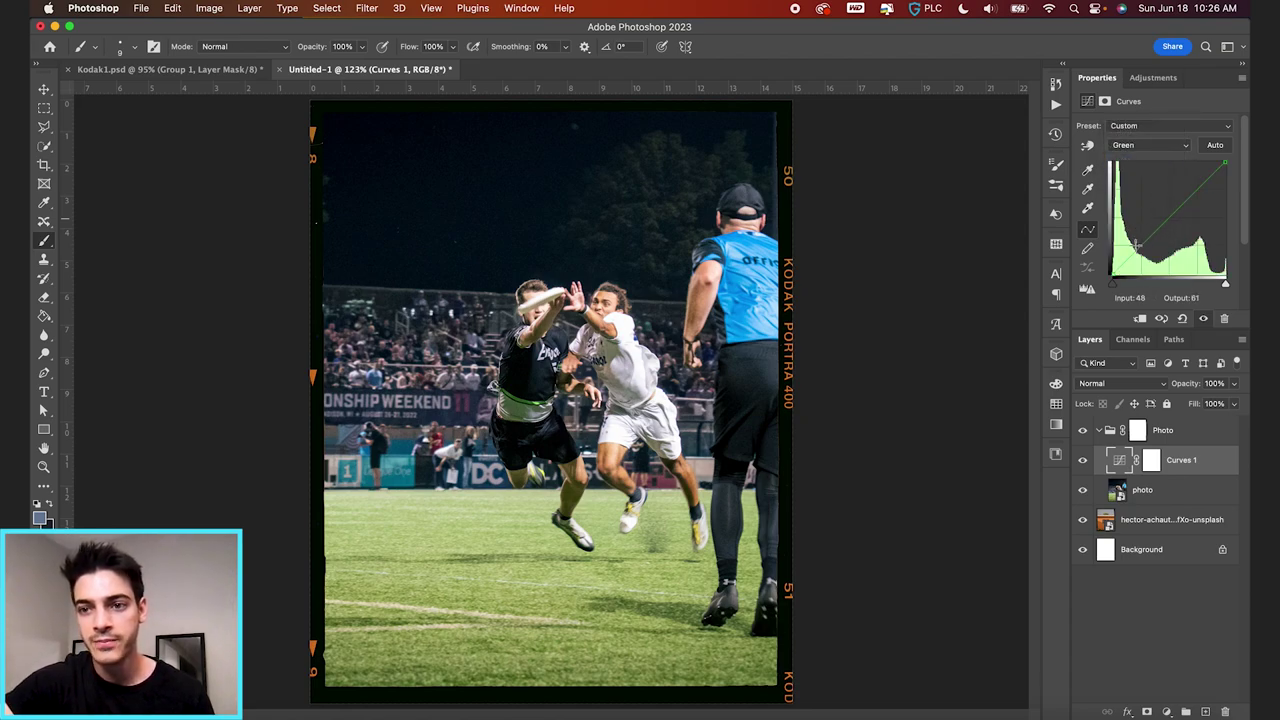
# Lift the green shadows and lower the green highlights (162→155) on Curves 1, then blend it in Color mode.
pyautogui.moveTo(1135, 246); pyautogui.dragTo(1136, 249)
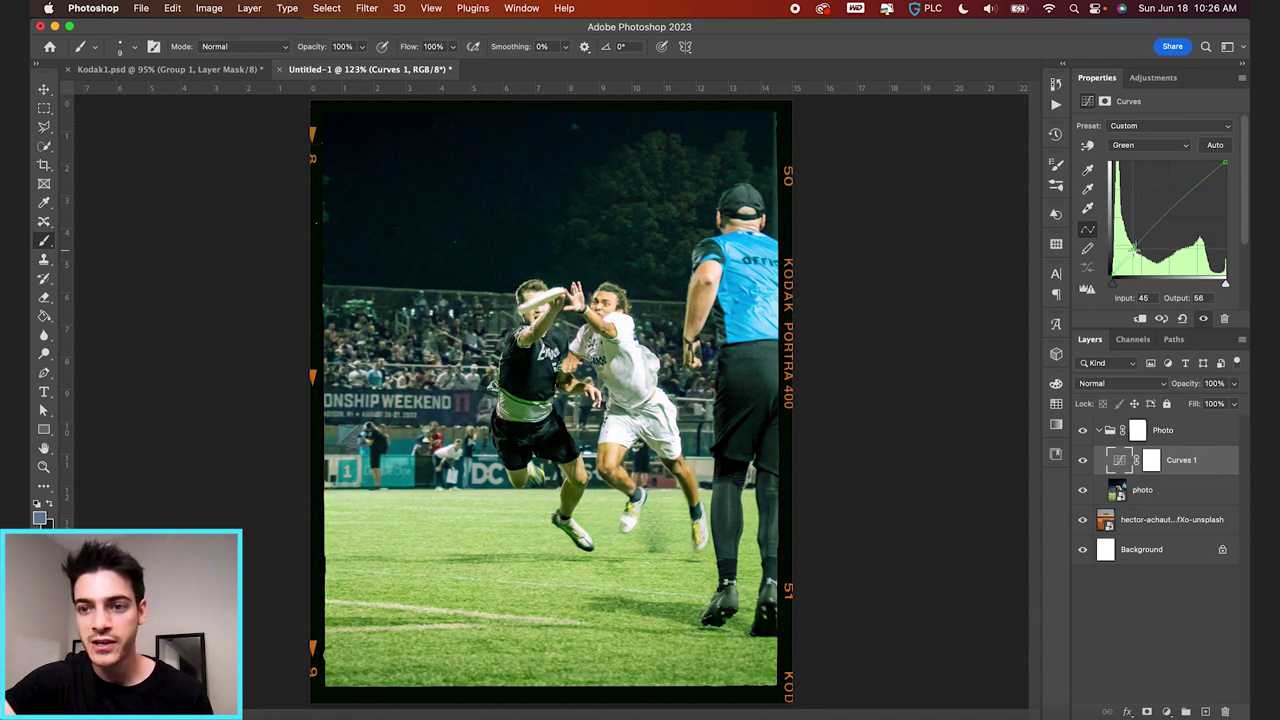
pyautogui.moveTo(1183, 202); pyautogui.dragTo(1185, 204)
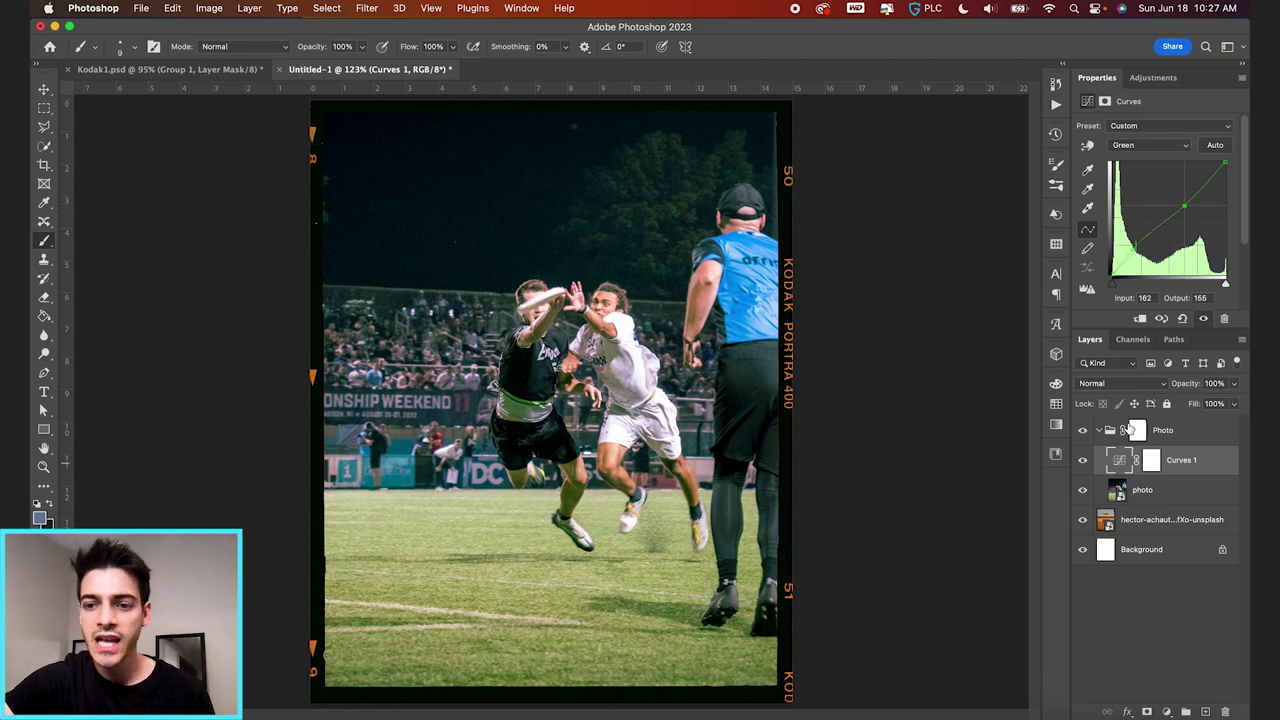
pyautogui.click(1121, 385)
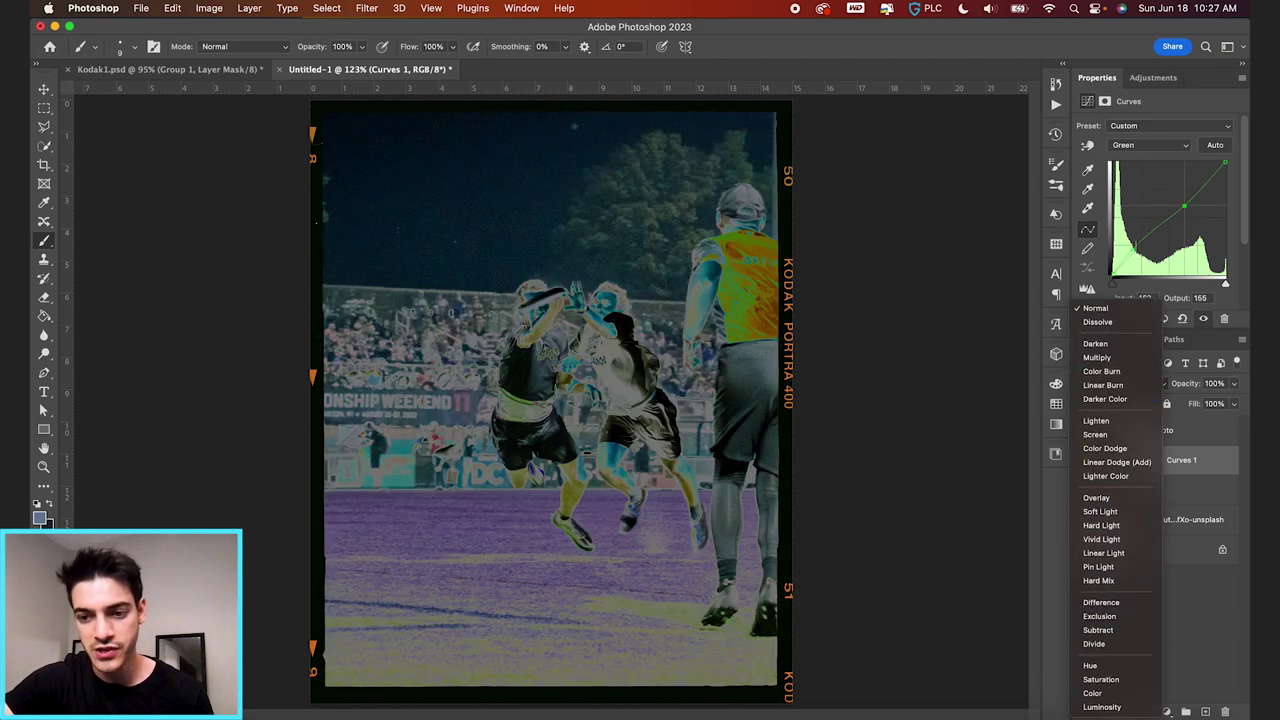
pyautogui.click(1100, 690)
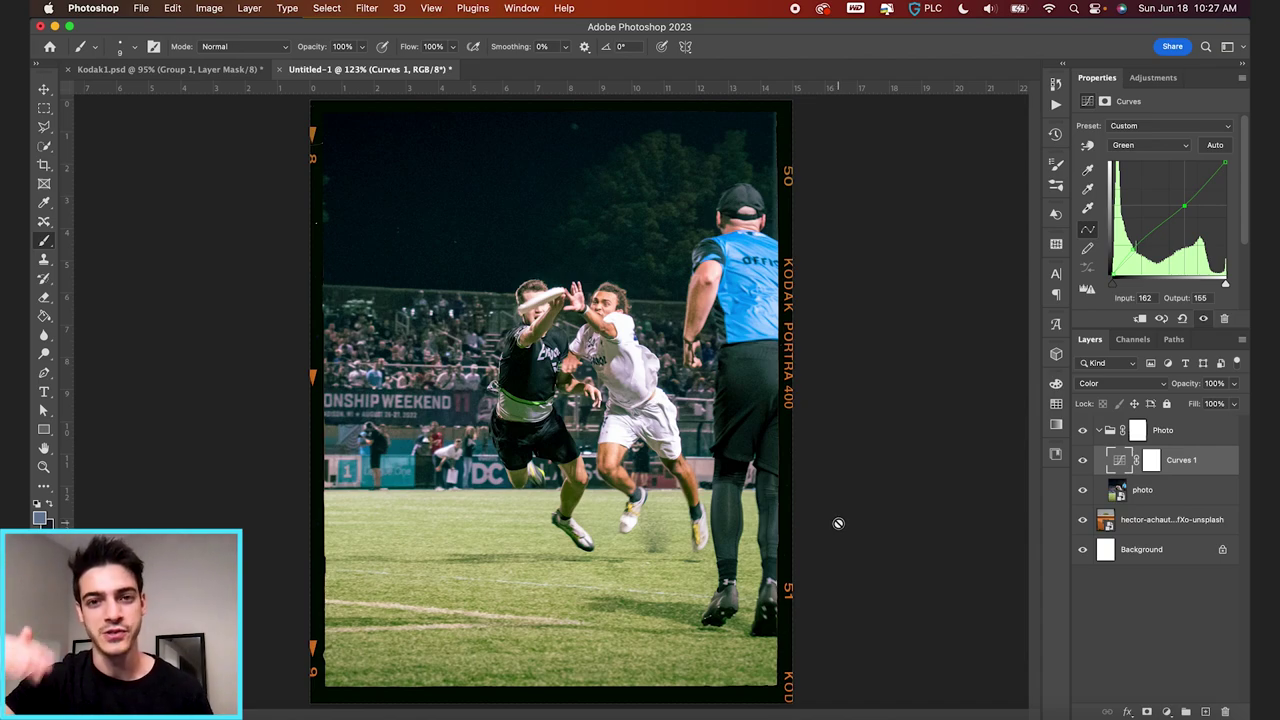
pyautogui.click(1084, 461)
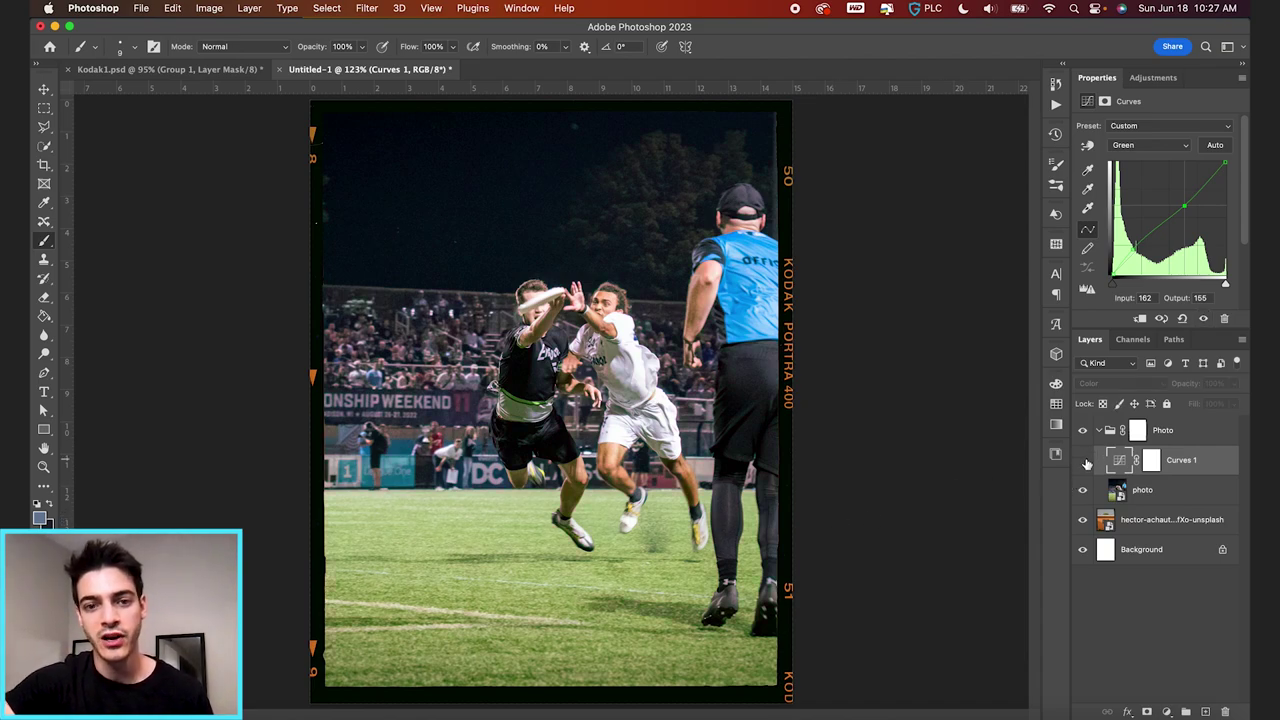
pyautogui.click(1083, 461)
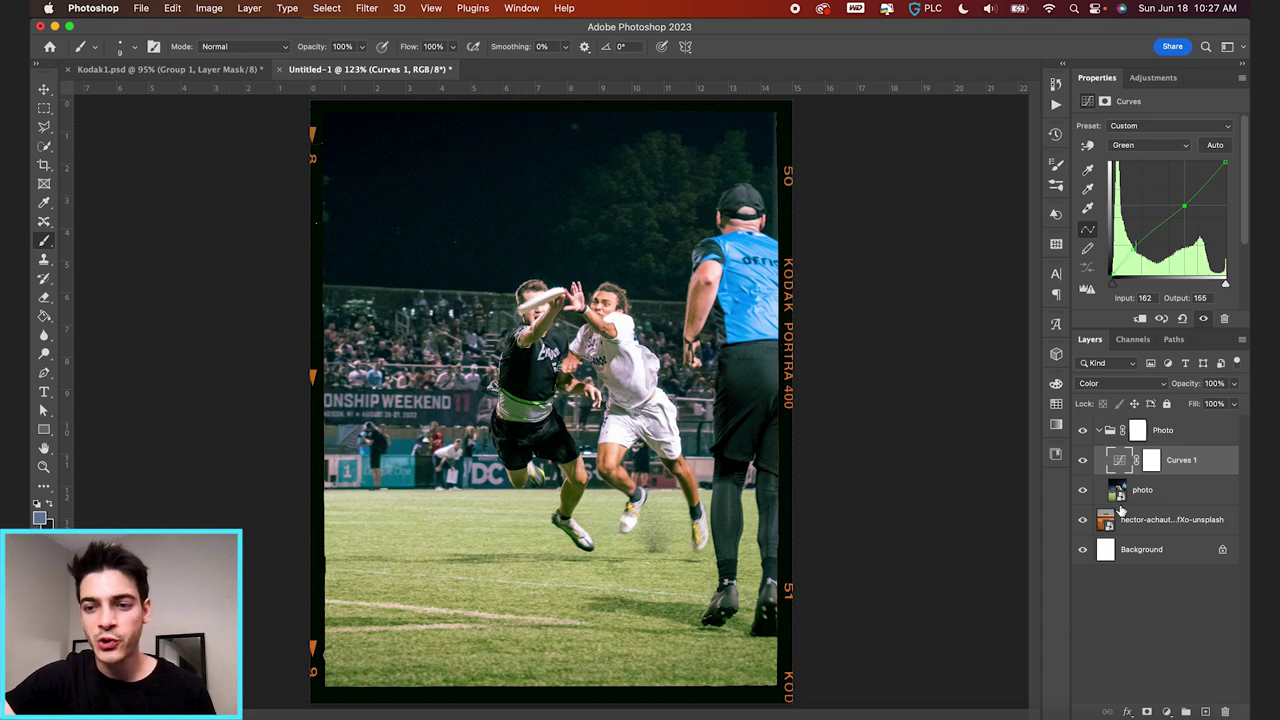
pyautogui.click(1167, 712)
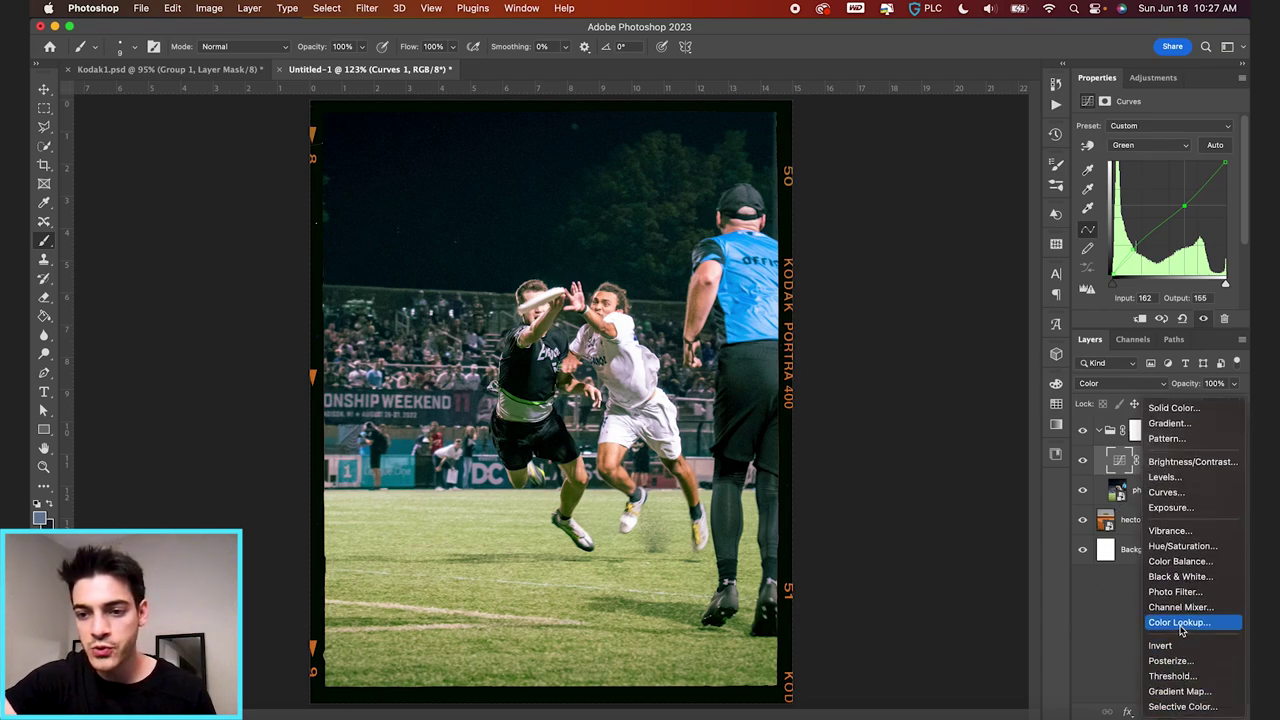
# Add a Color Lookup layer using the Fuji F125 Kodak 2395 3DLUT file.
pyautogui.click(1181, 626)
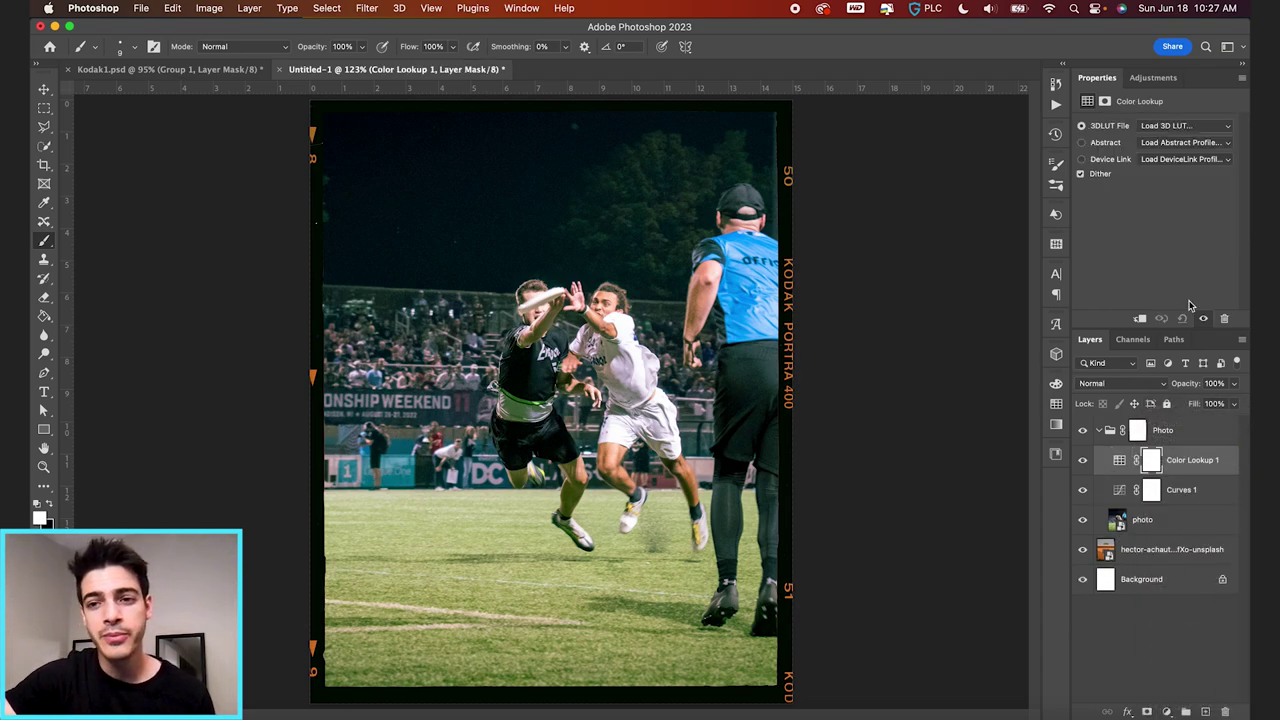
pyautogui.click(1195, 128)
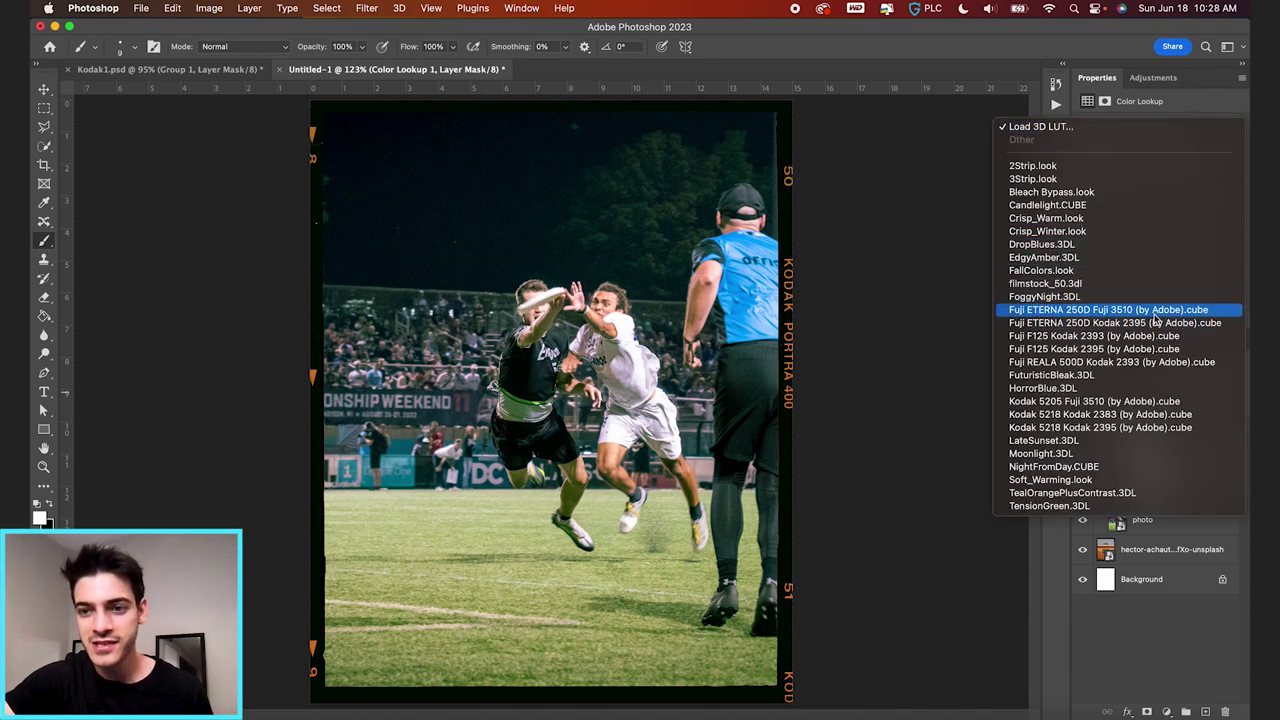
pyautogui.click(1073, 323)
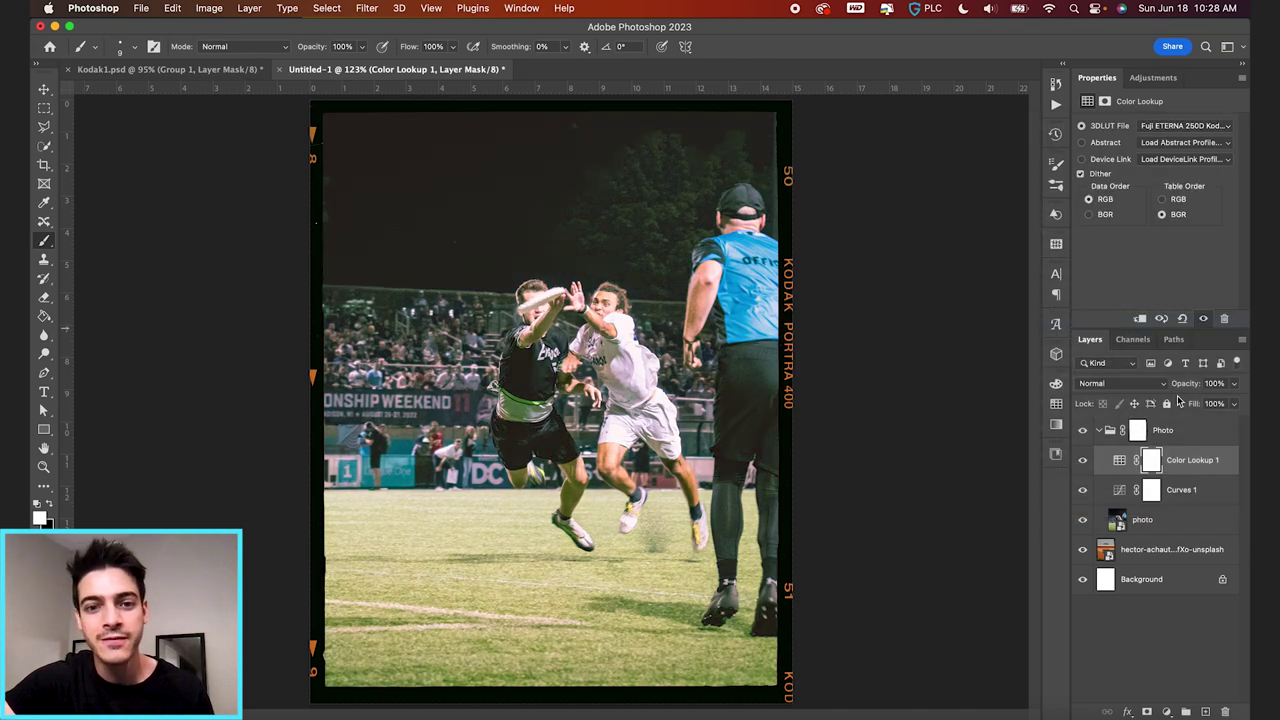
pyautogui.click(1166, 127)
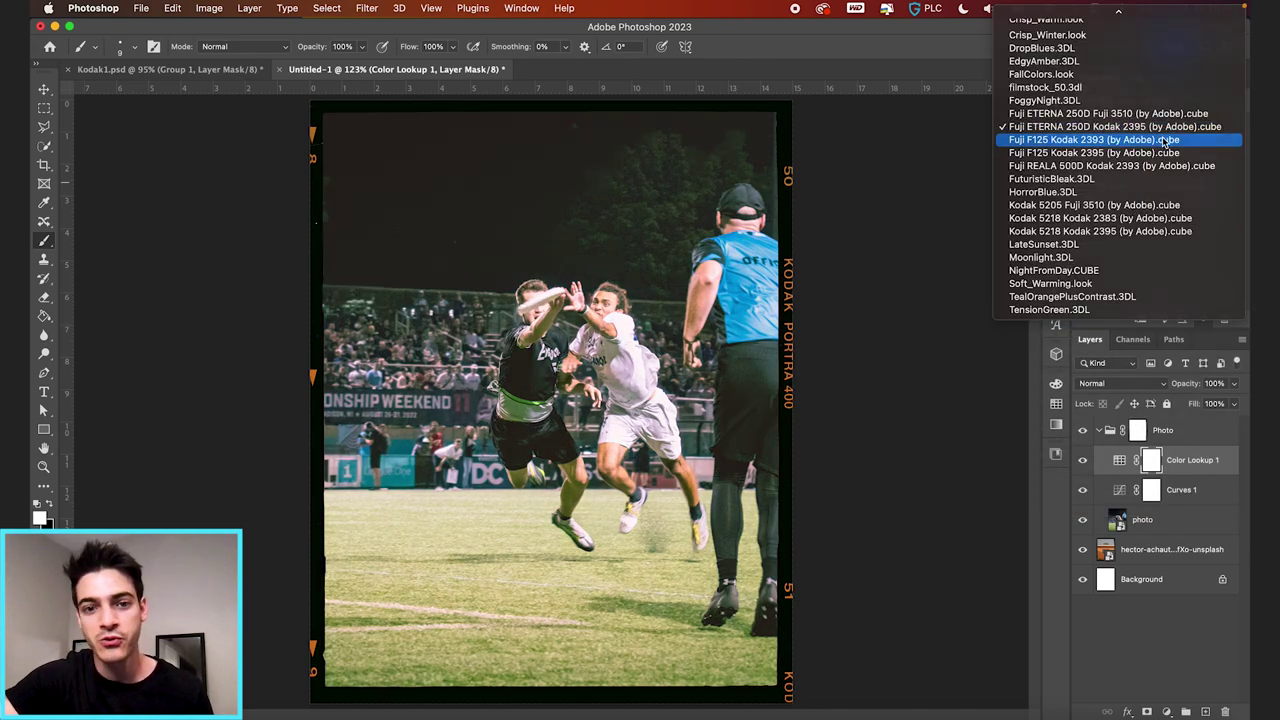
pyautogui.click(1163, 138)
pyautogui.click(1162, 128)
pyautogui.click(1162, 144)
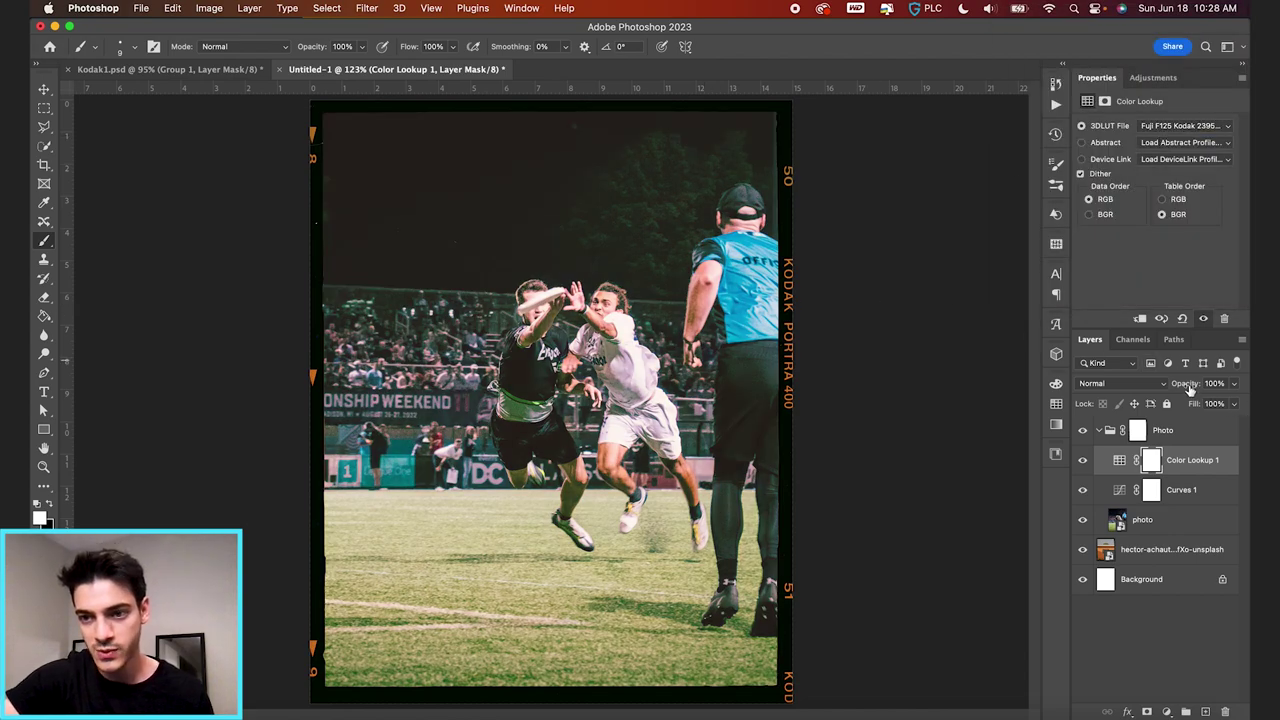
# Reduce the Color Lookup layer to 50% opacity and compare it hidden and shown.
pyautogui.moveTo(1190, 386); pyautogui.dragTo(1157, 390)
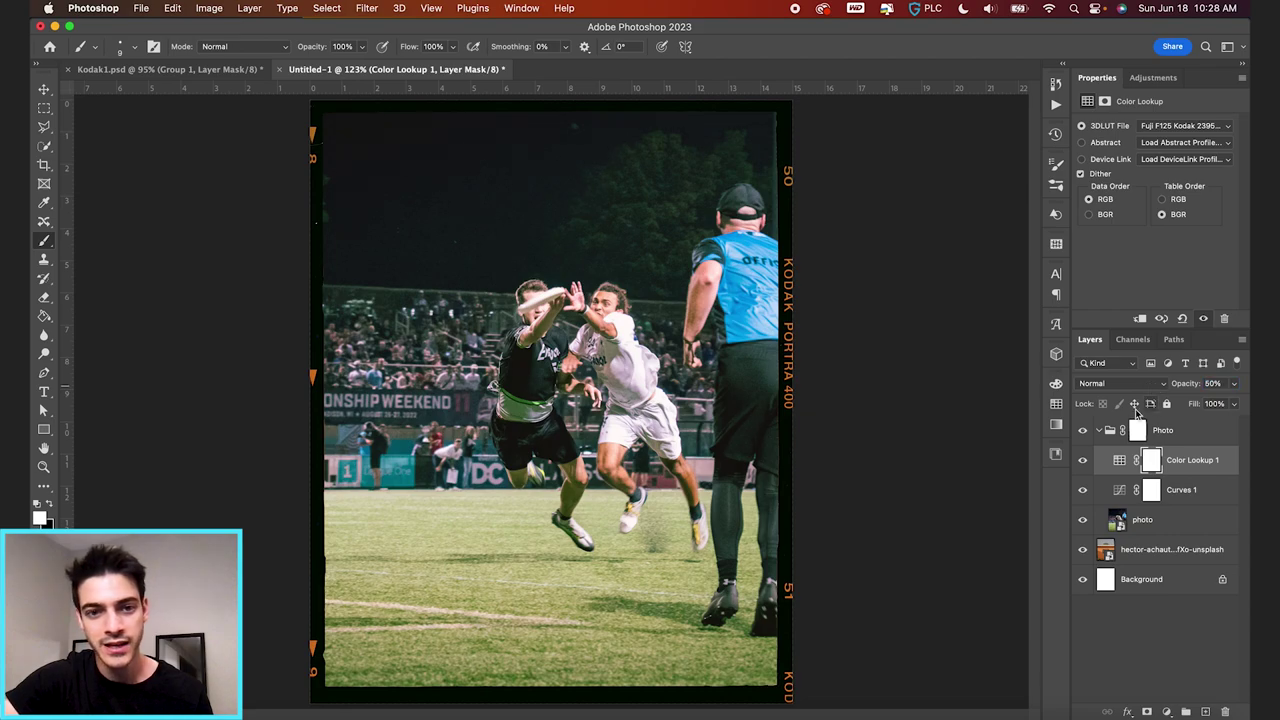
pyautogui.click(1082, 462)
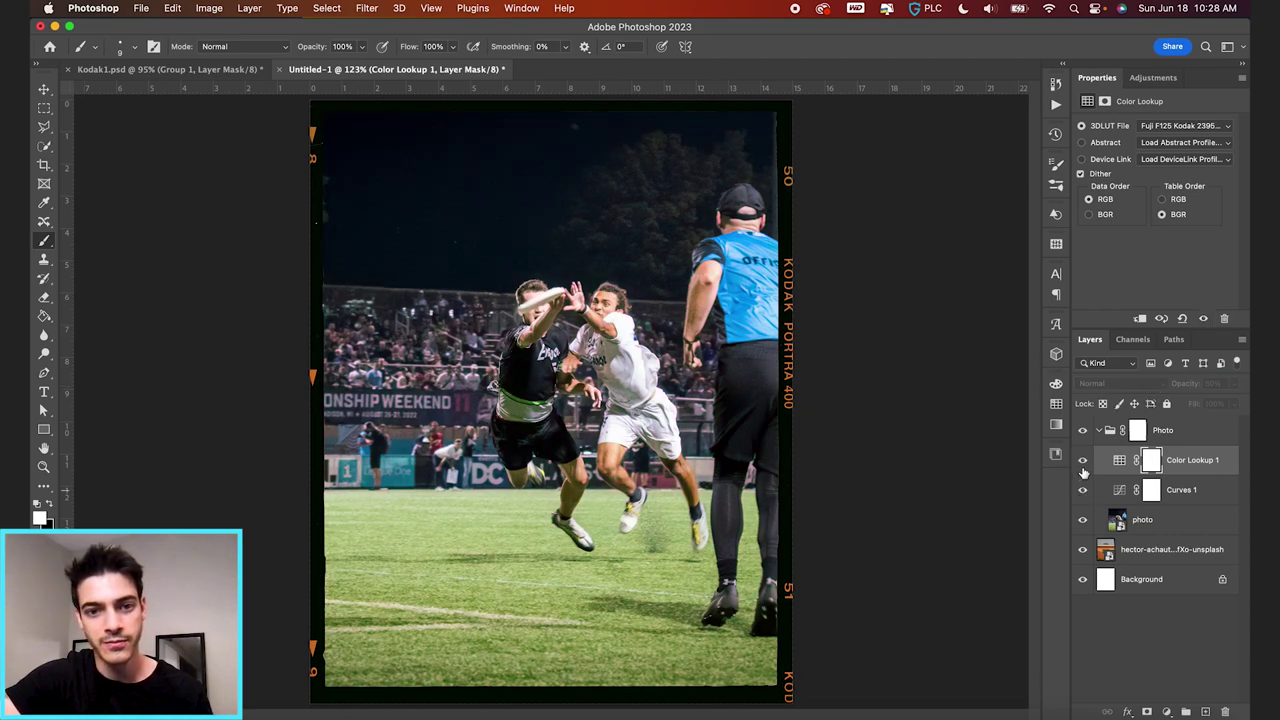
pyautogui.click(1082, 462)
pyautogui.keyDown('shift'); pyautogui.click(1195, 500); pyautogui.keyUp('shift')
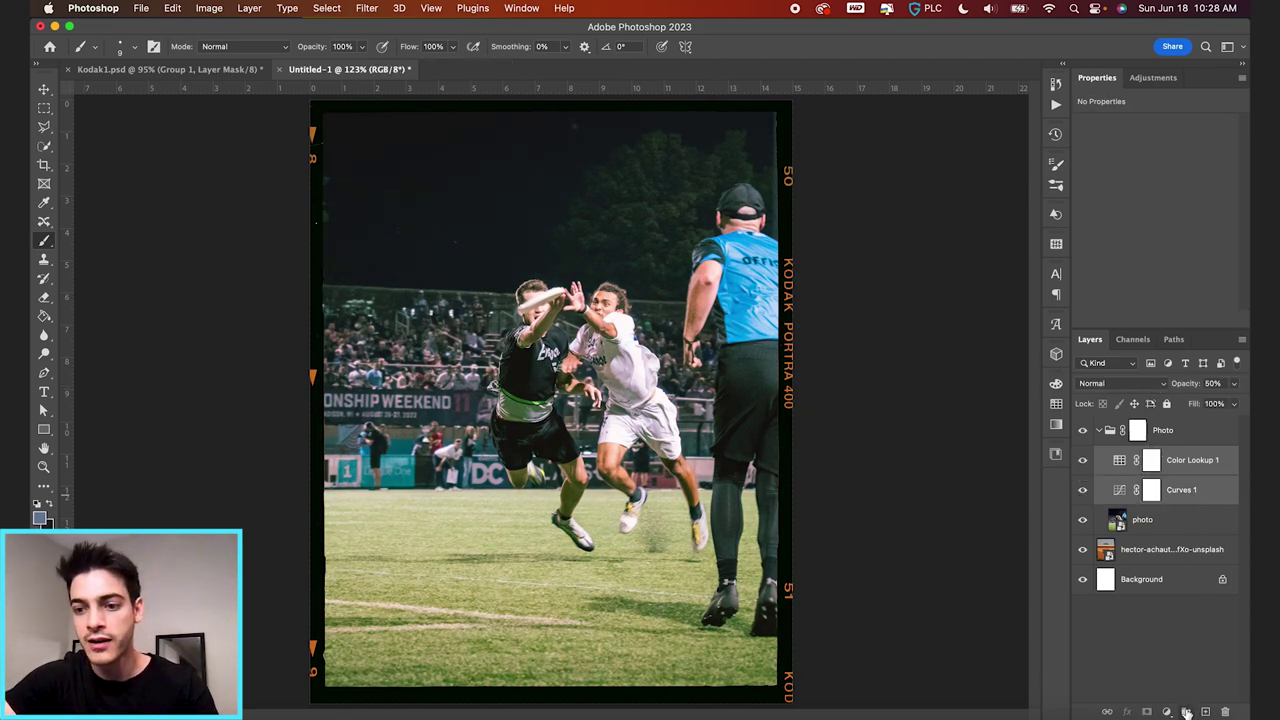
# Put Color Lookup 1 and Curves 1 into a new group named 'Filter' and expand it.
pyautogui.click(1186, 711)
pyautogui.doubleClick(1145, 460)
pyautogui.write('Filter')
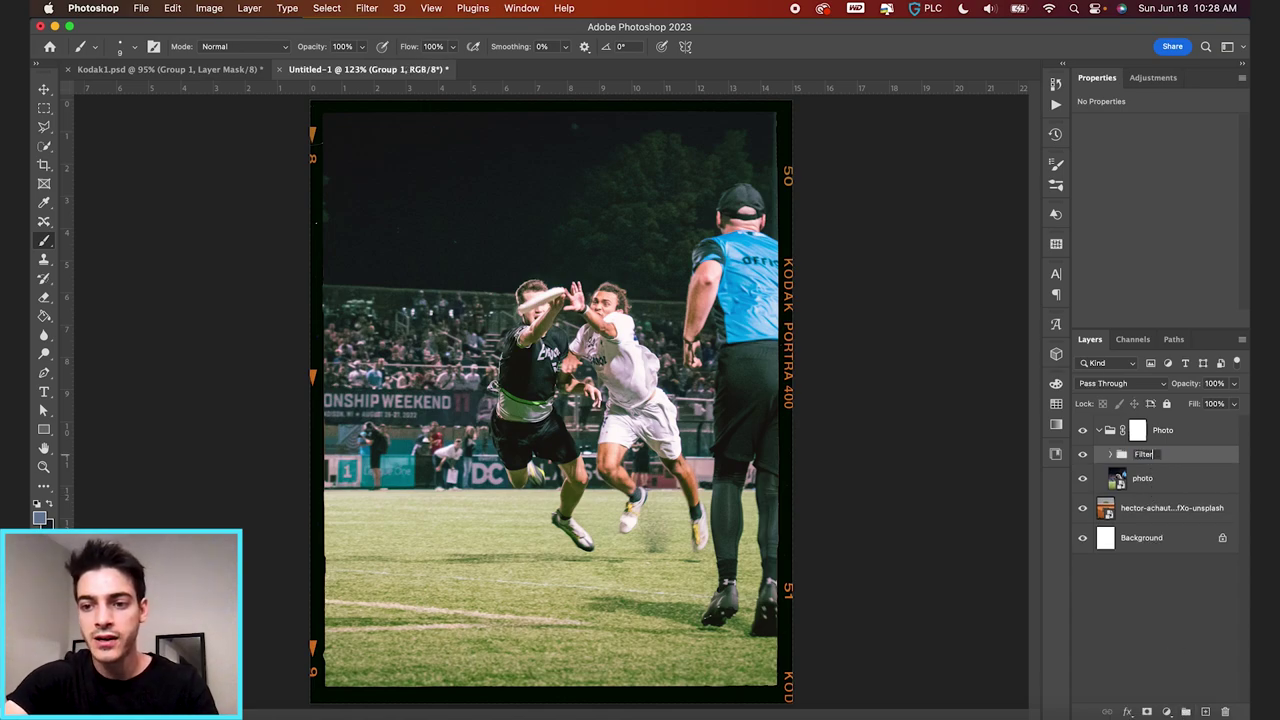
pyautogui.press('Return')
pyautogui.click(1110, 454)
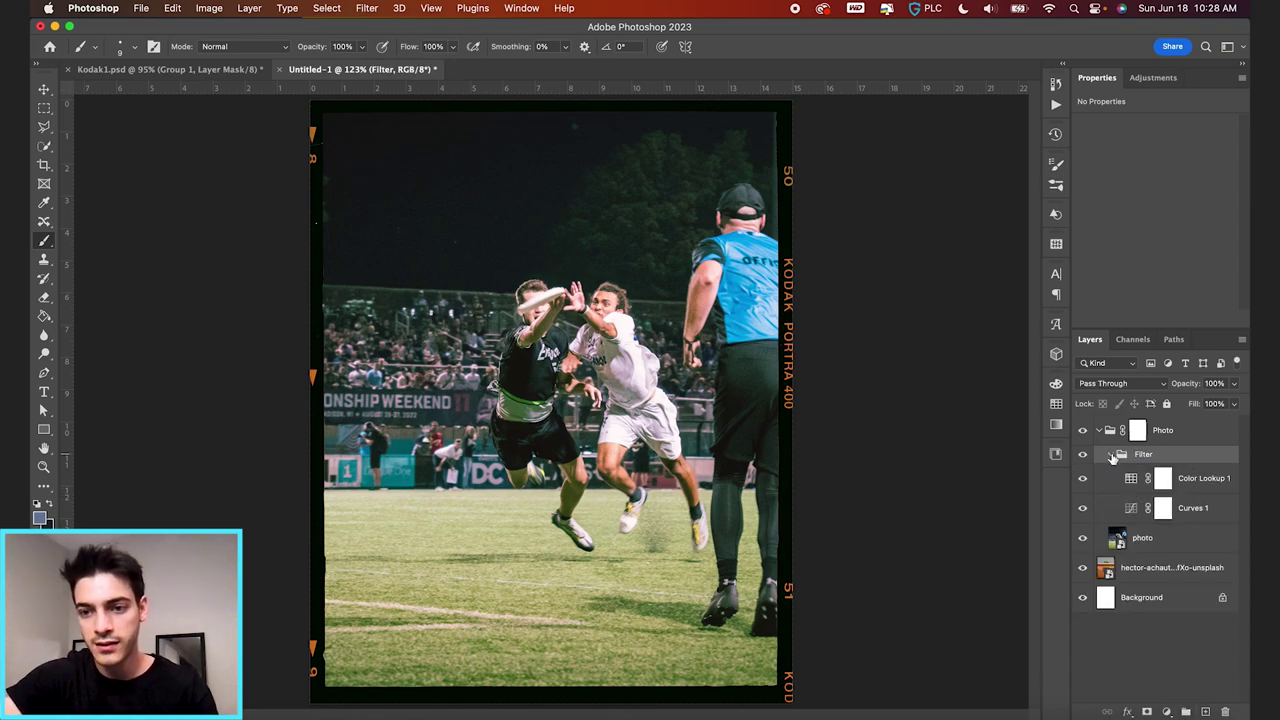
pyautogui.click(1133, 482)
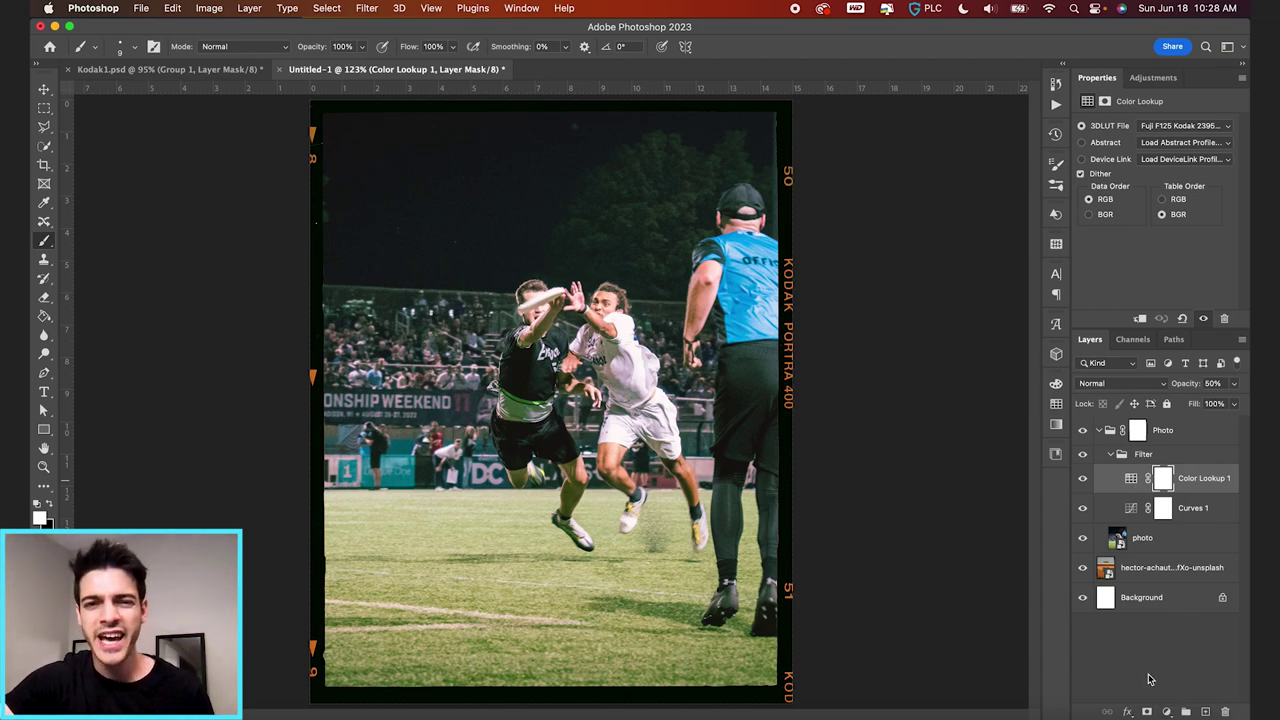
# Add a Hue/Saturation adjustment in the Filter group with Saturation at -15.
pyautogui.click(1166, 711)
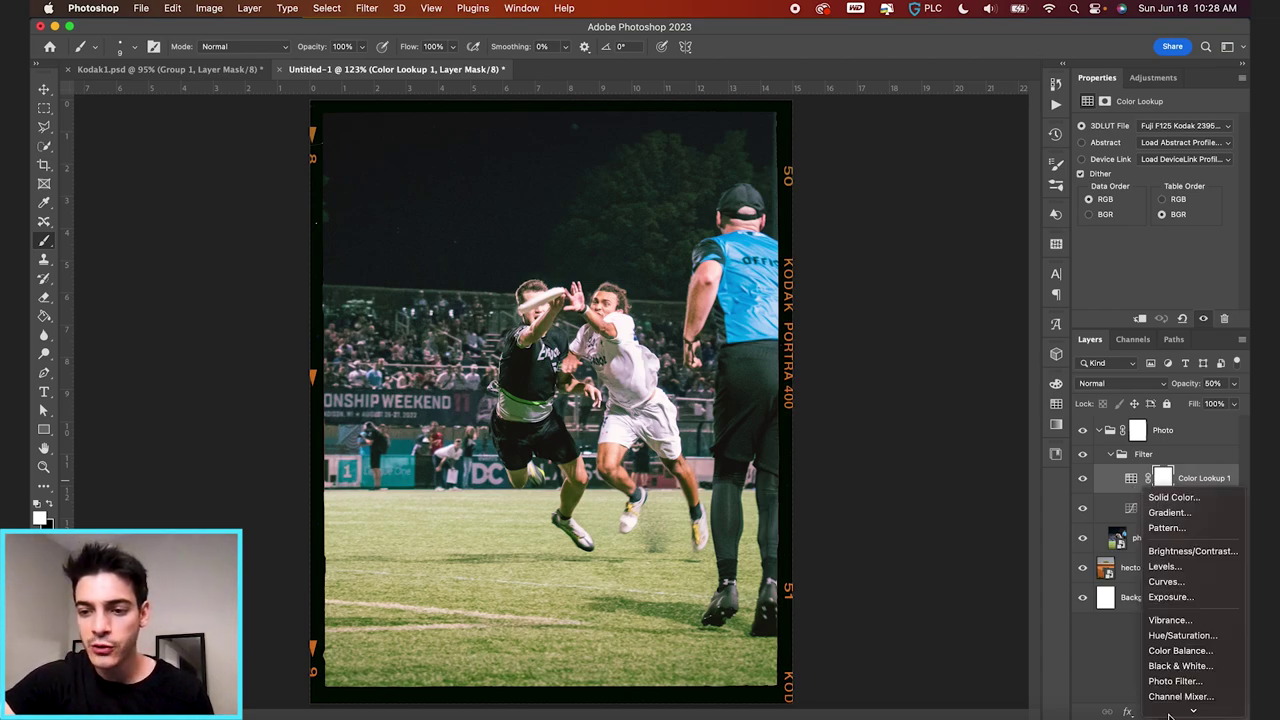
pyautogui.click(1176, 640)
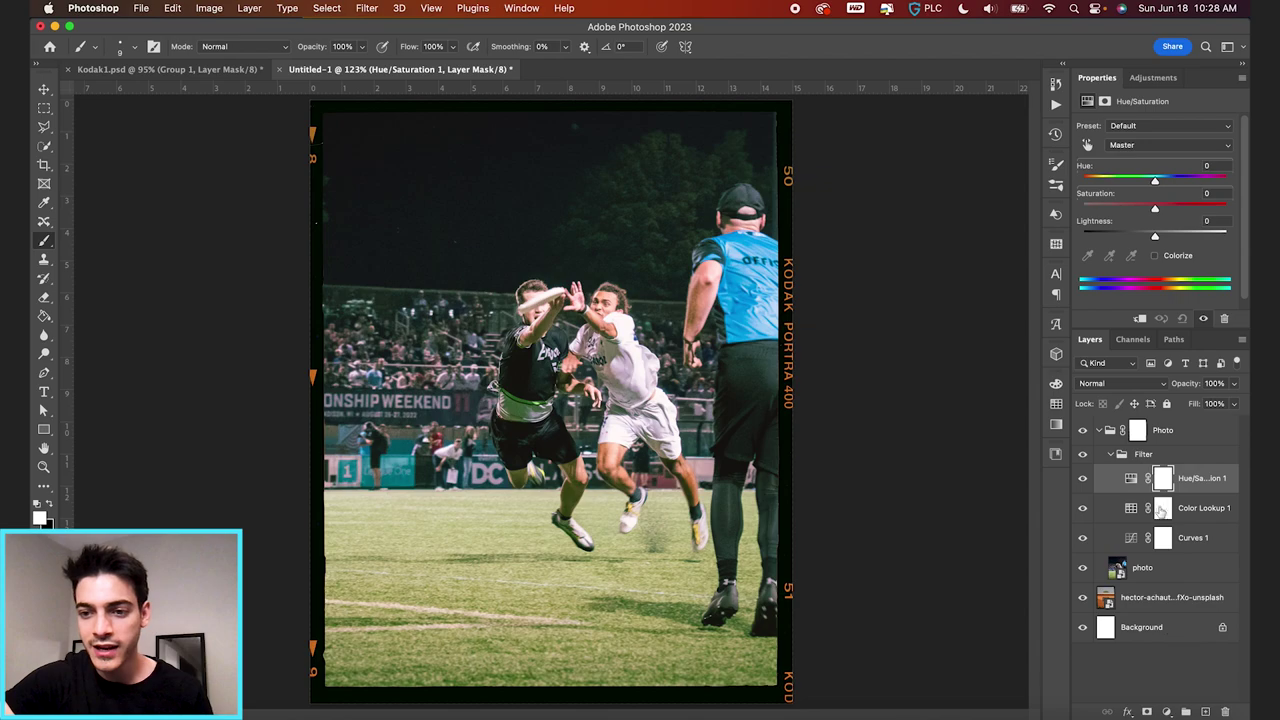
pyautogui.moveTo(1155, 208); pyautogui.dragTo(1145, 210)
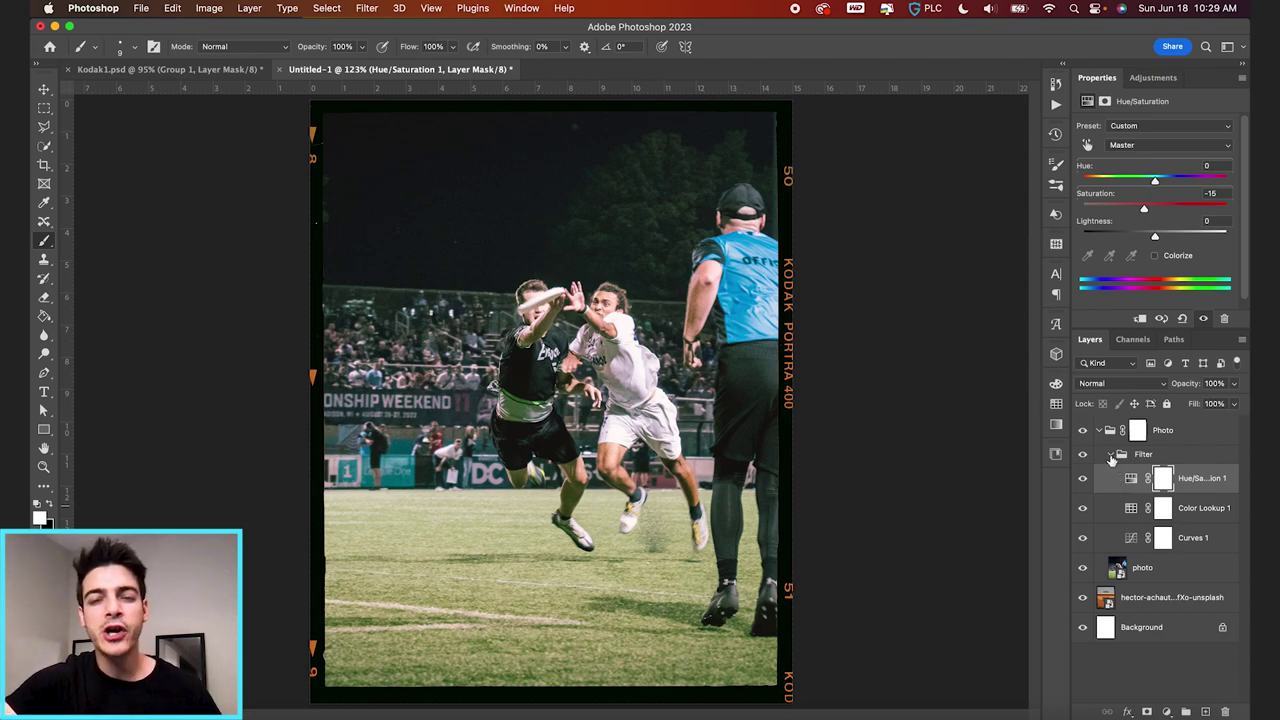
pyautogui.click(1111, 456)
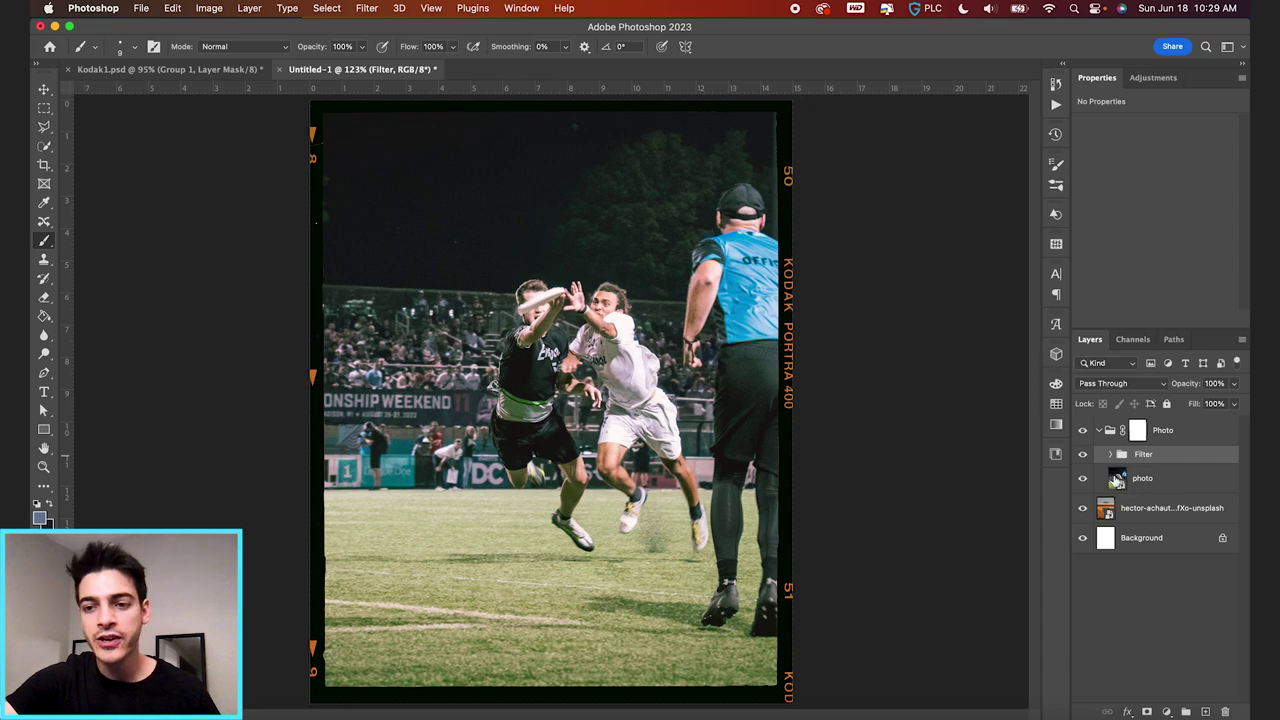
# Apply a 1.0-pixel Gaussian Blur smart filter to the photo layer, then duplicate the layer.
pyautogui.click(1118, 481)
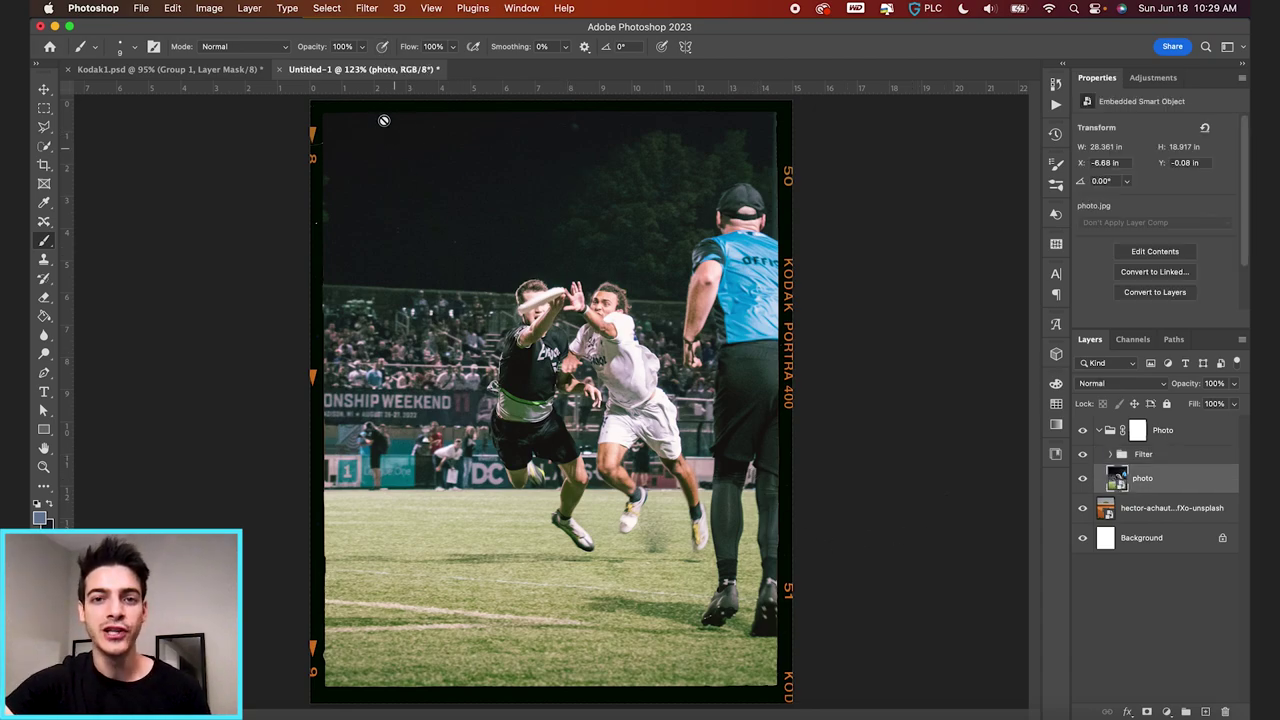
pyautogui.click(372, 7)
pyautogui.moveTo(414, 199)
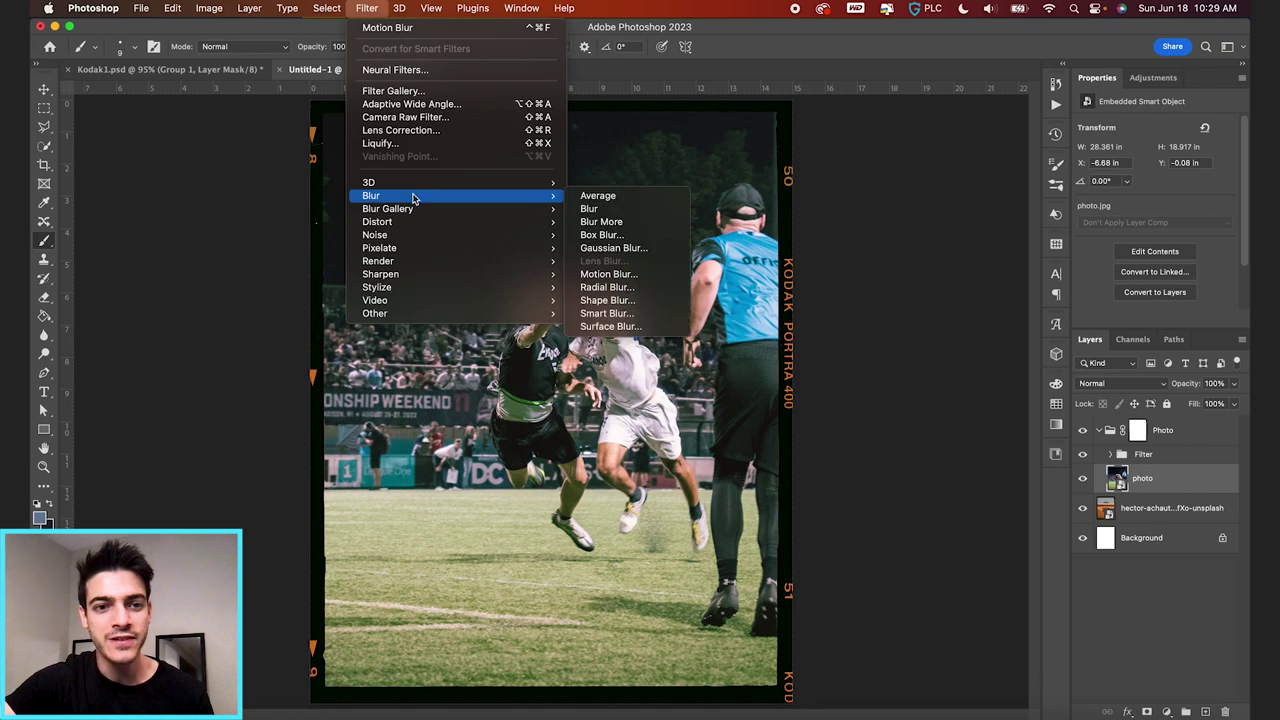
pyautogui.click(628, 248)
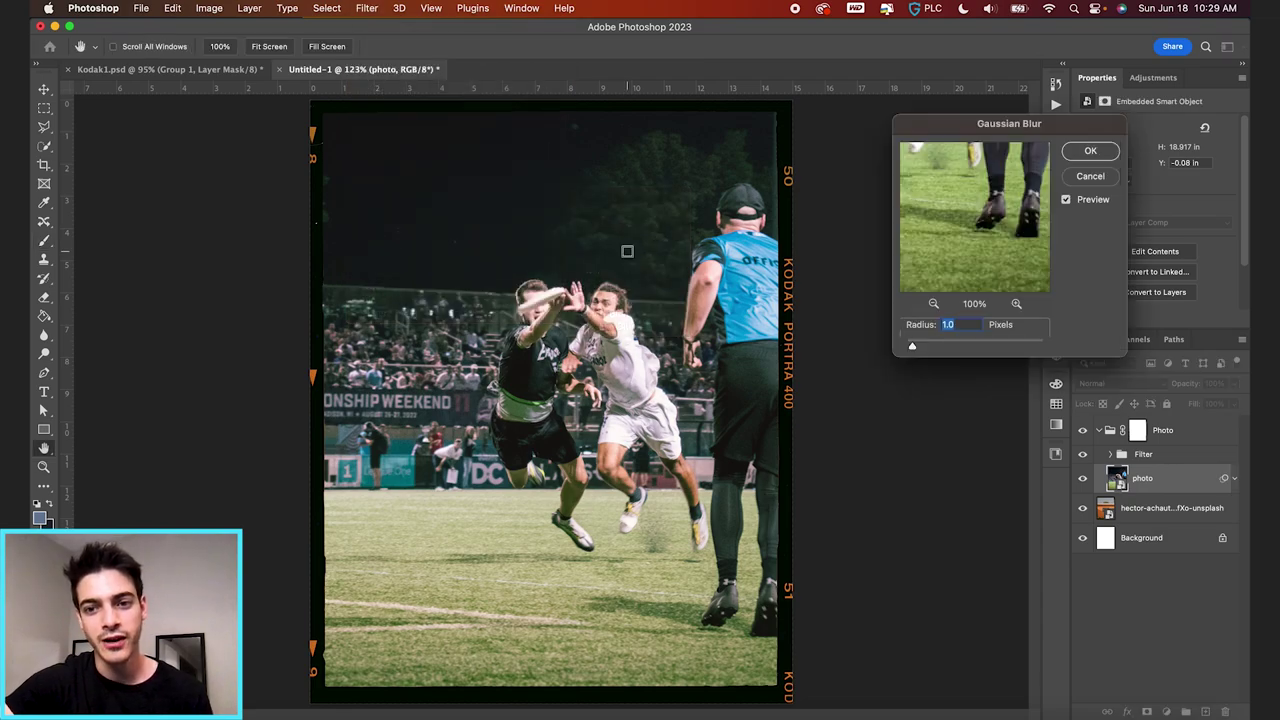
pyautogui.moveTo(912, 346); pyautogui.dragTo(961, 348)
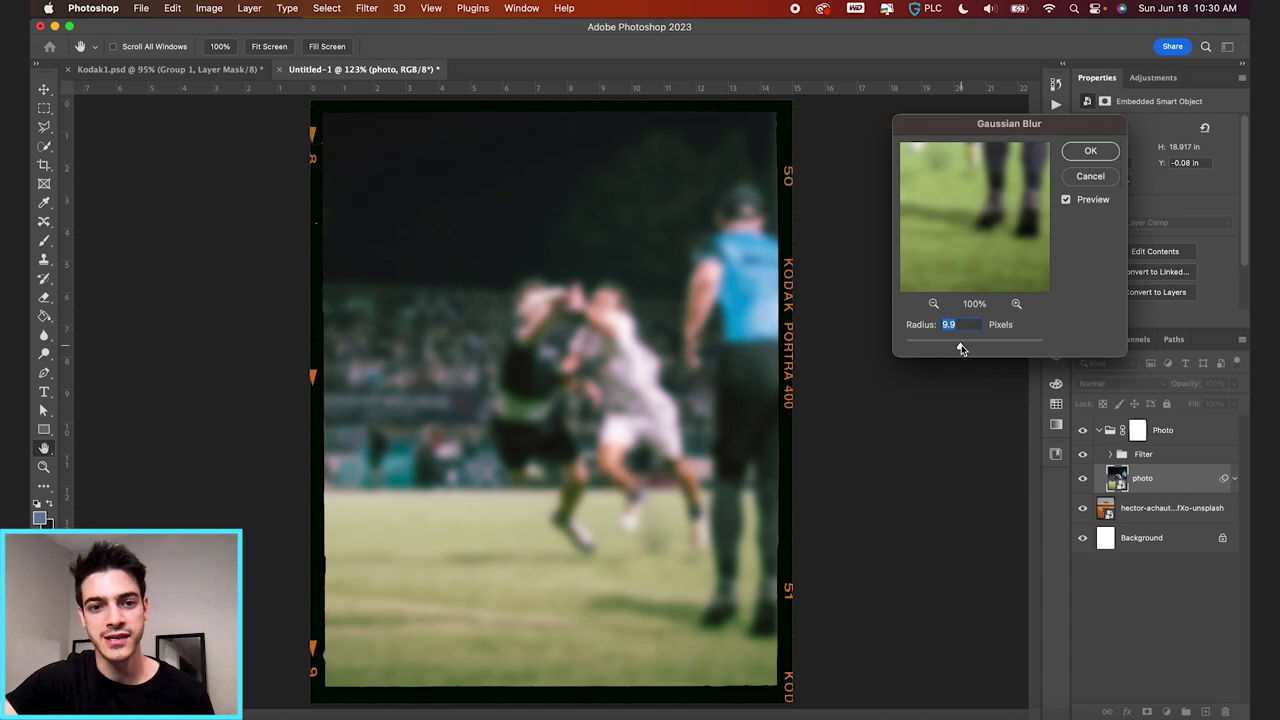
pyautogui.moveTo(910, 348); pyautogui.dragTo(913, 347)
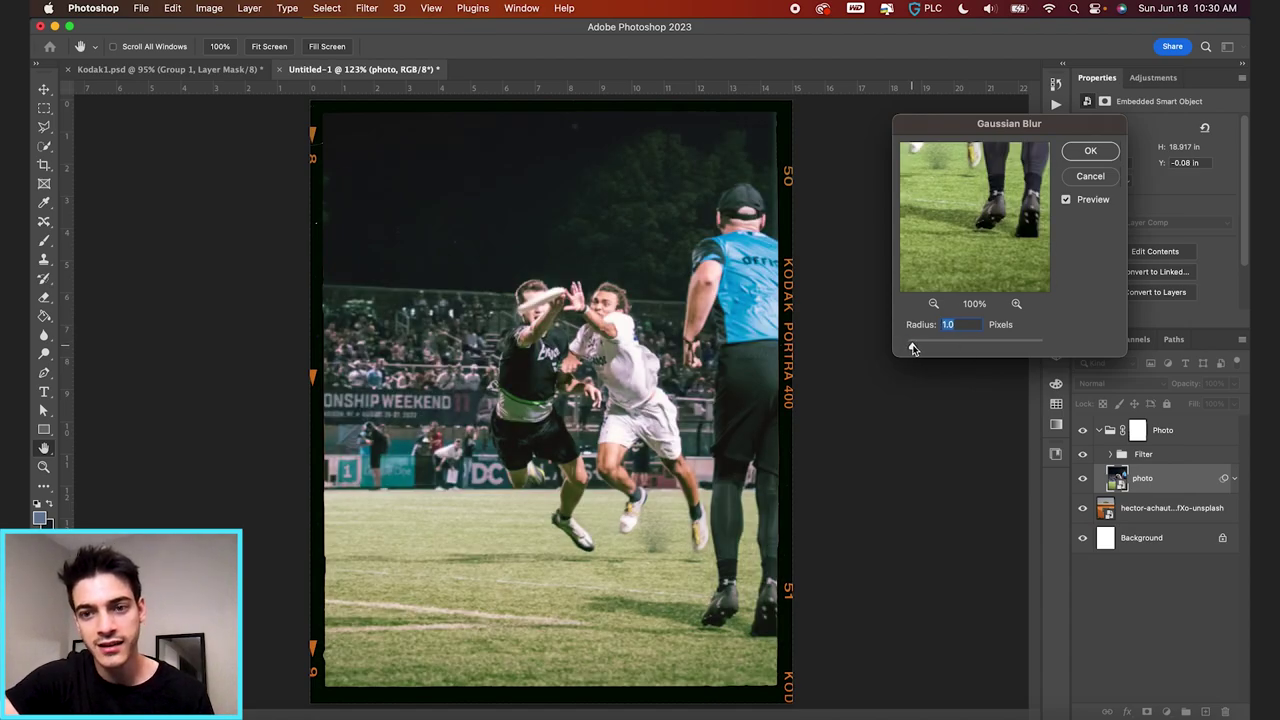
pyautogui.click(1080, 204)
pyautogui.click(1082, 204)
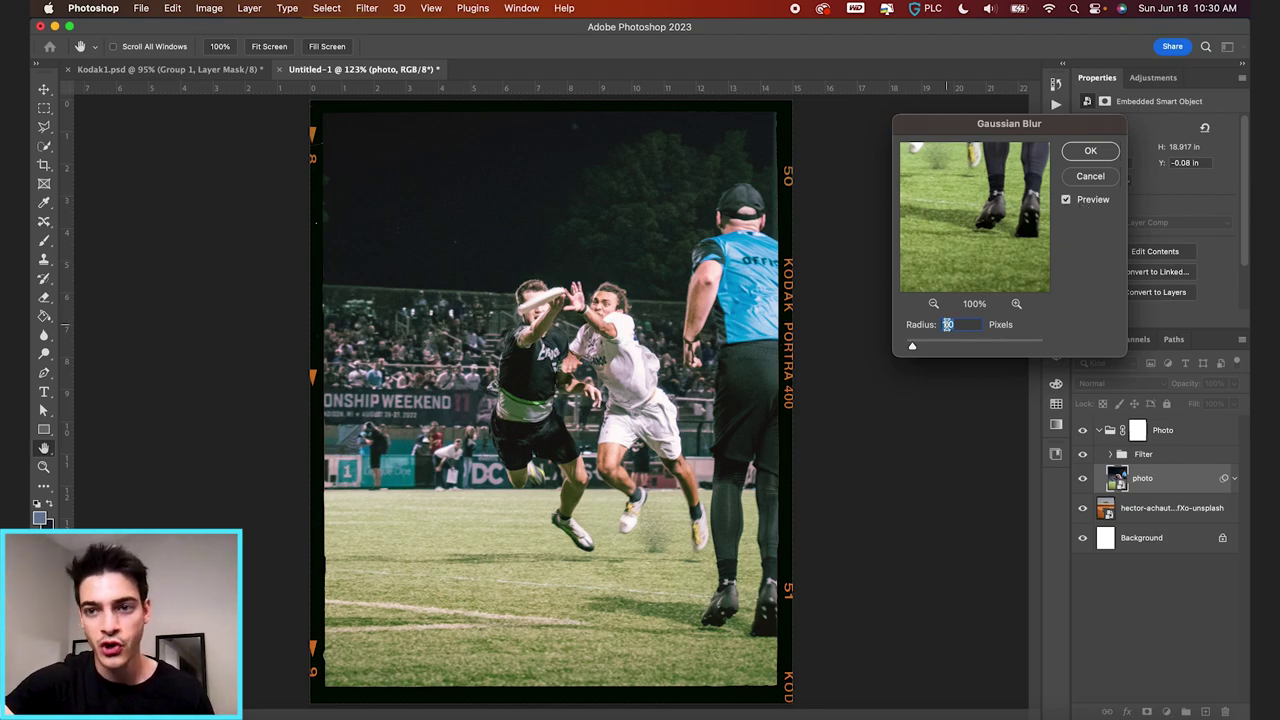
pyautogui.press('Return')
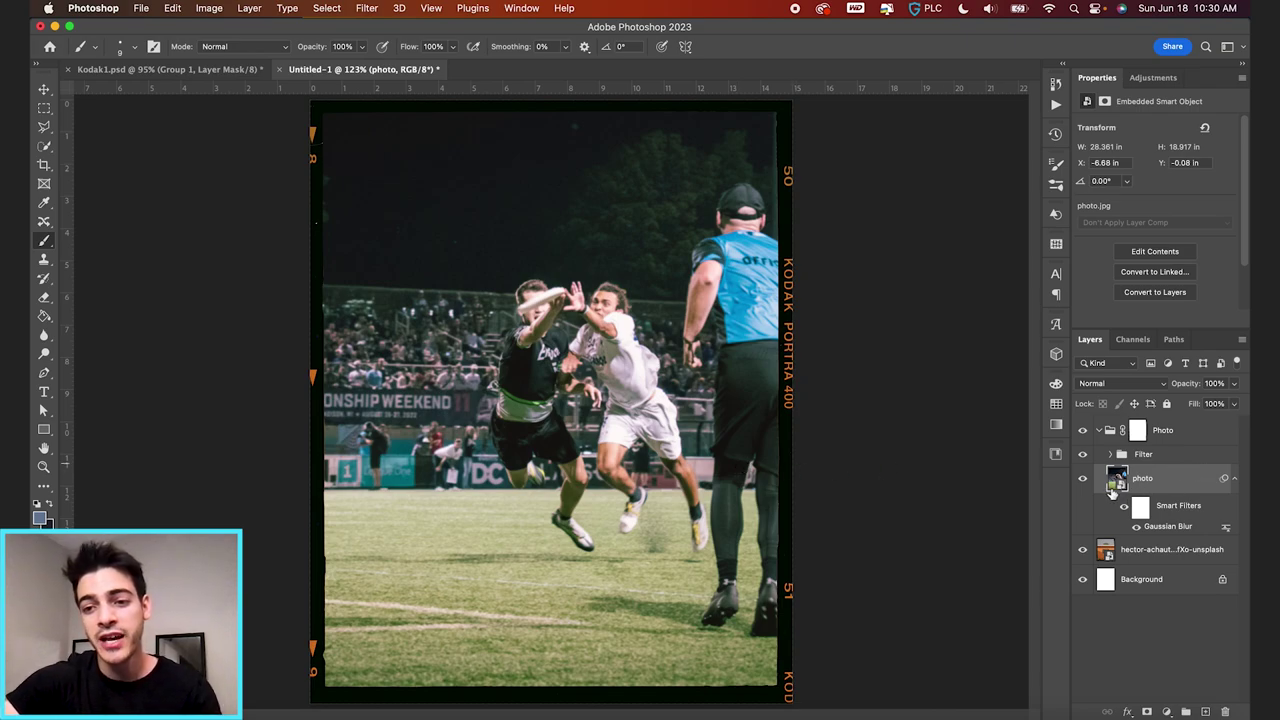
pyautogui.press('super+j')
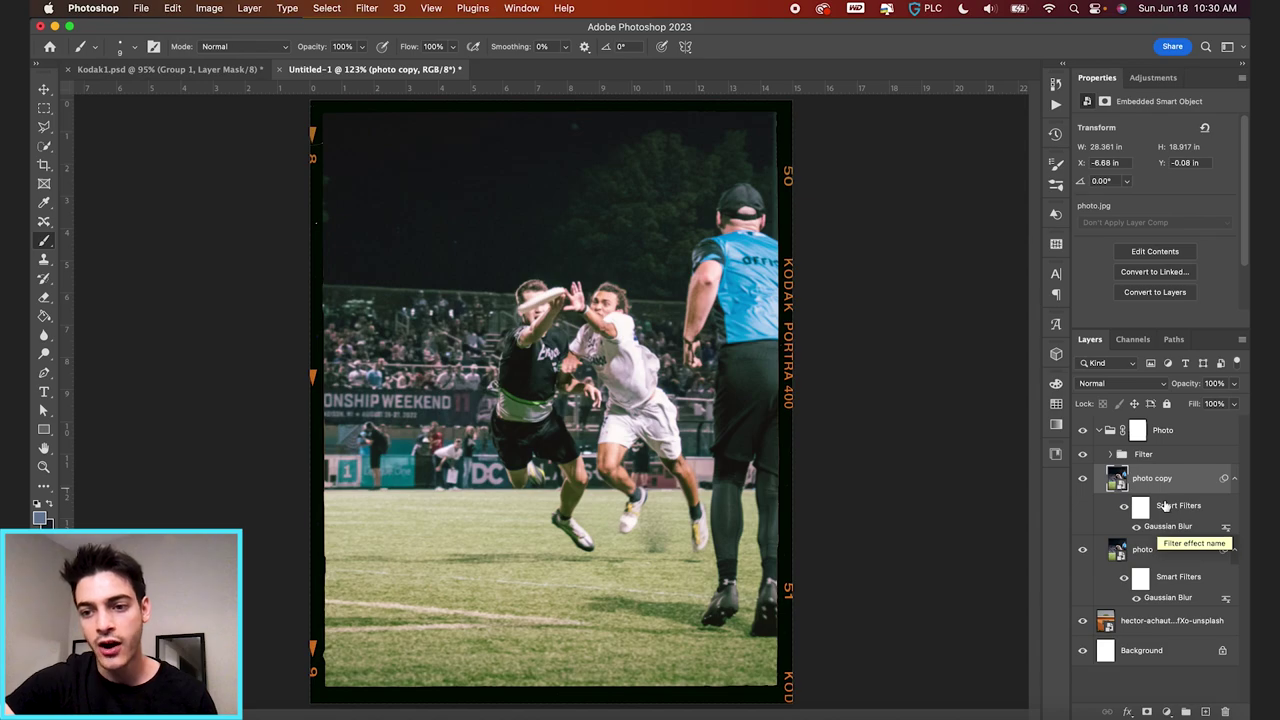
# Replace the photo copy's Gaussian Blur with a Motion Blur smart filter.
pyautogui.moveTo(1212, 530); pyautogui.dragTo(1226, 711)
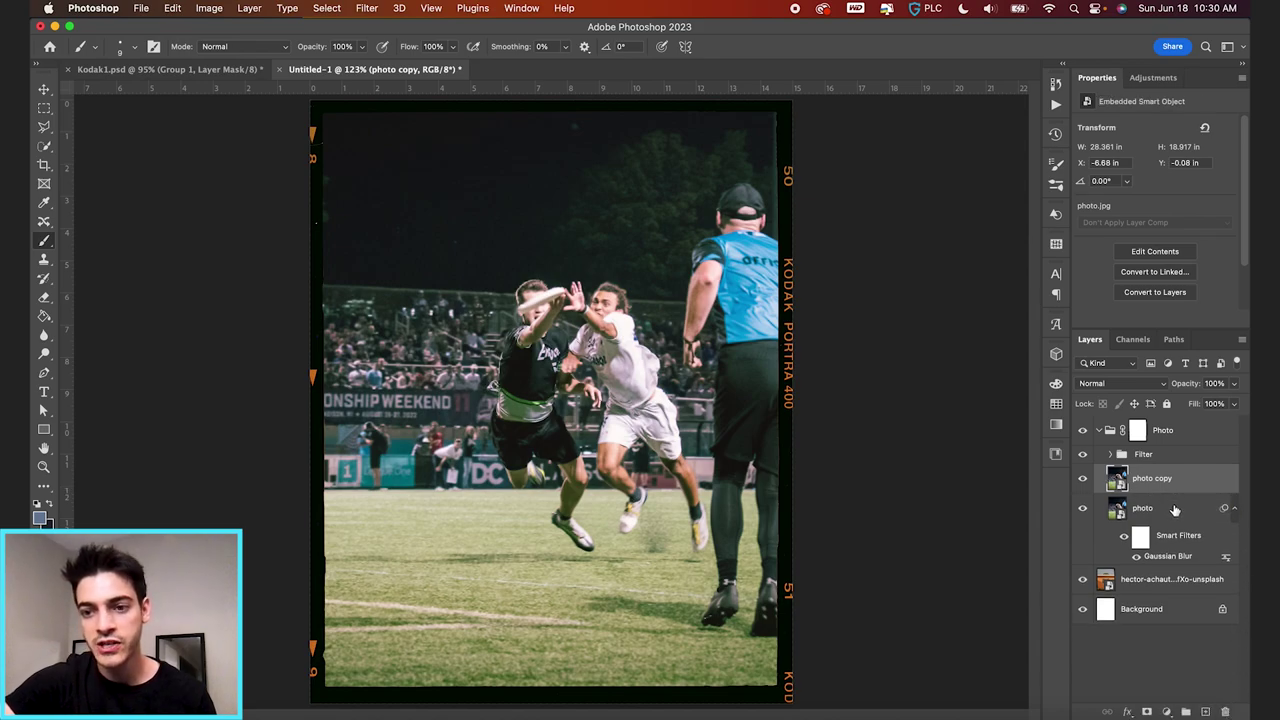
pyautogui.click(366, 8)
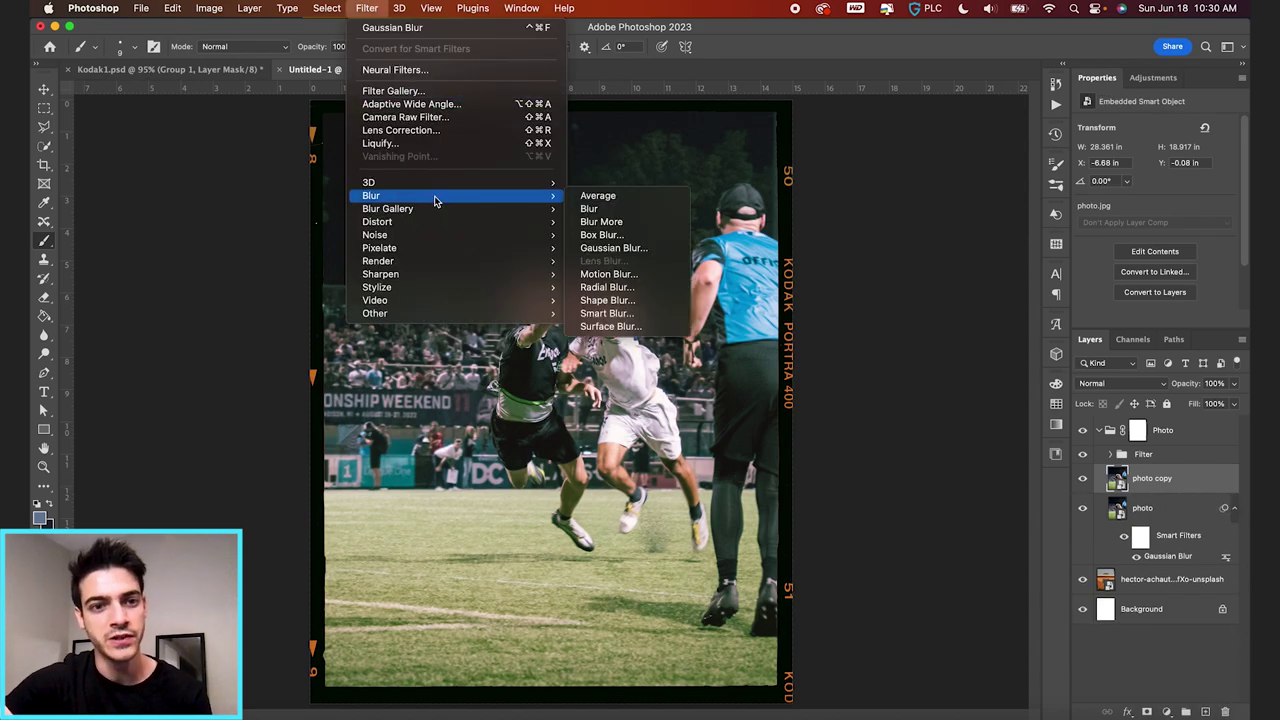
pyautogui.click(610, 273)
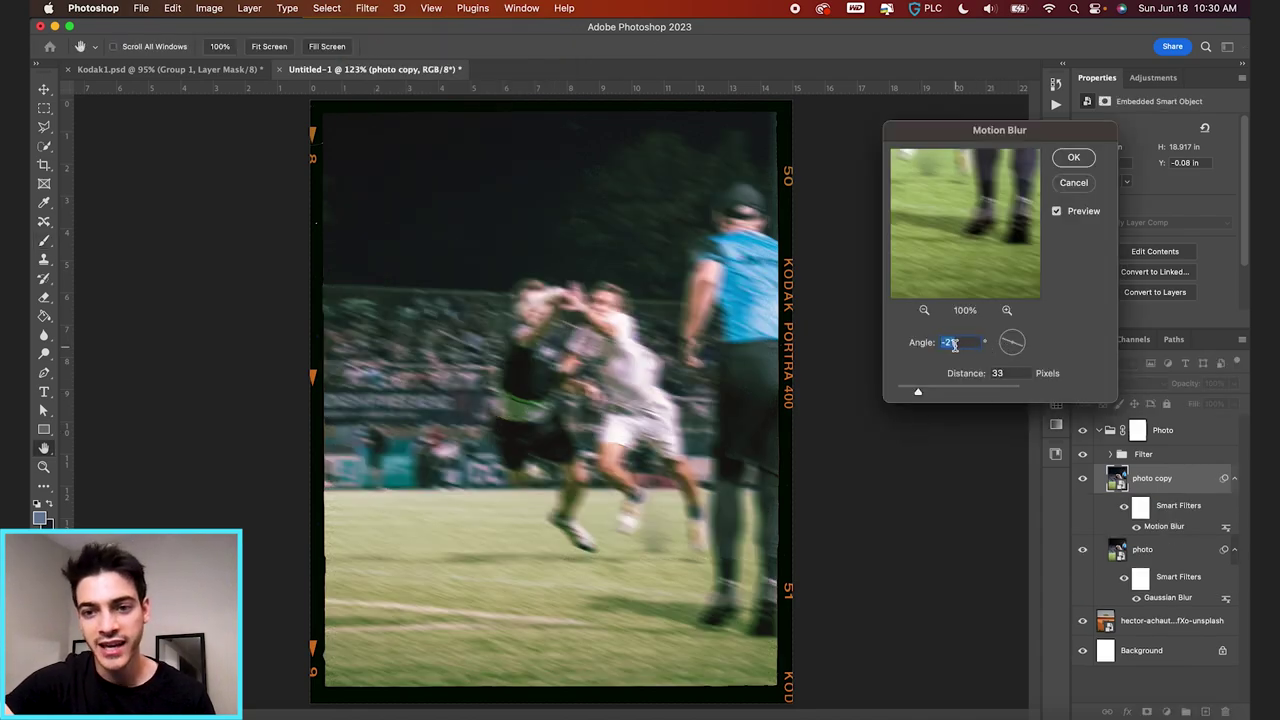
pyautogui.moveTo(918, 392); pyautogui.dragTo(917, 393)
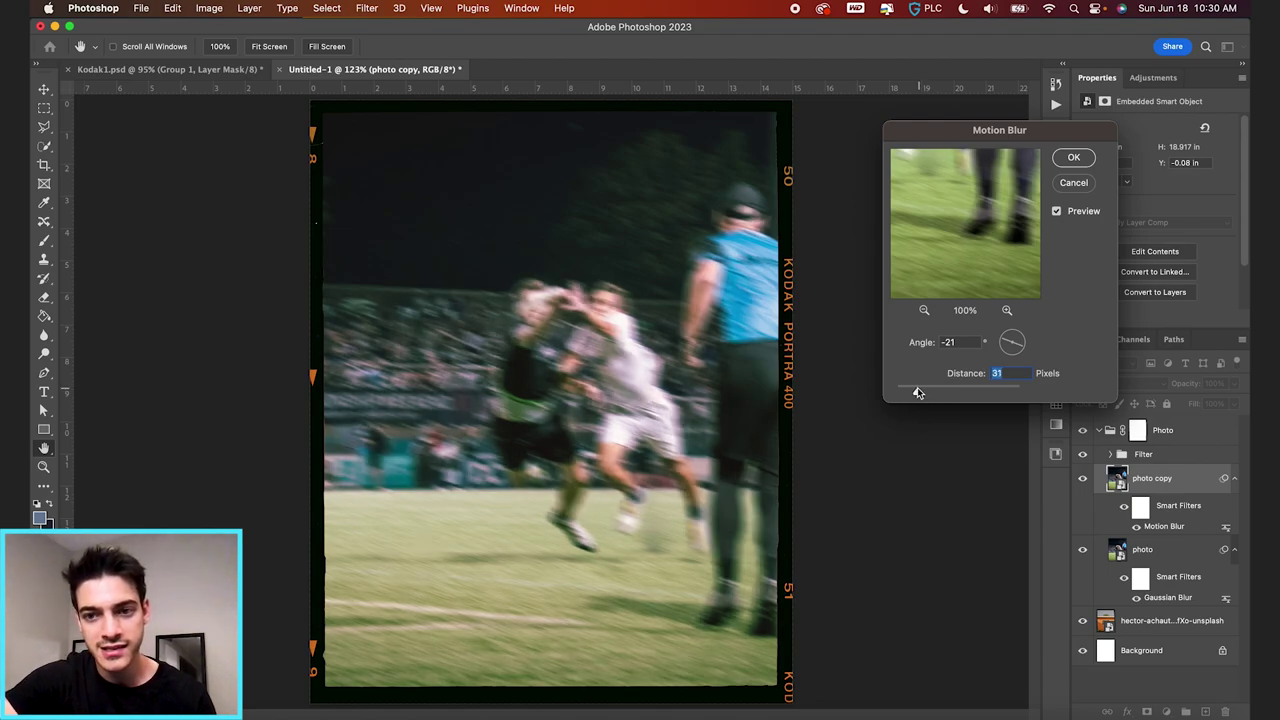
pyautogui.click(1073, 157)
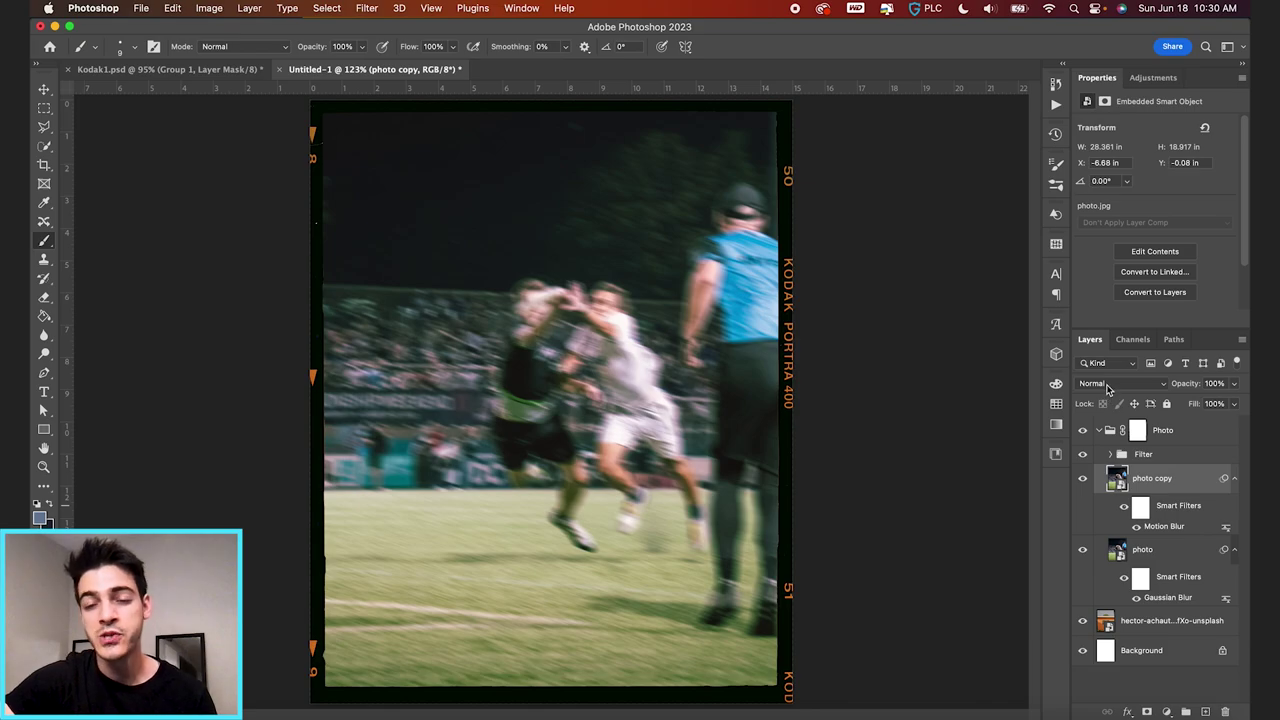
pyautogui.click(1082, 478)
pyautogui.click(1082, 478)
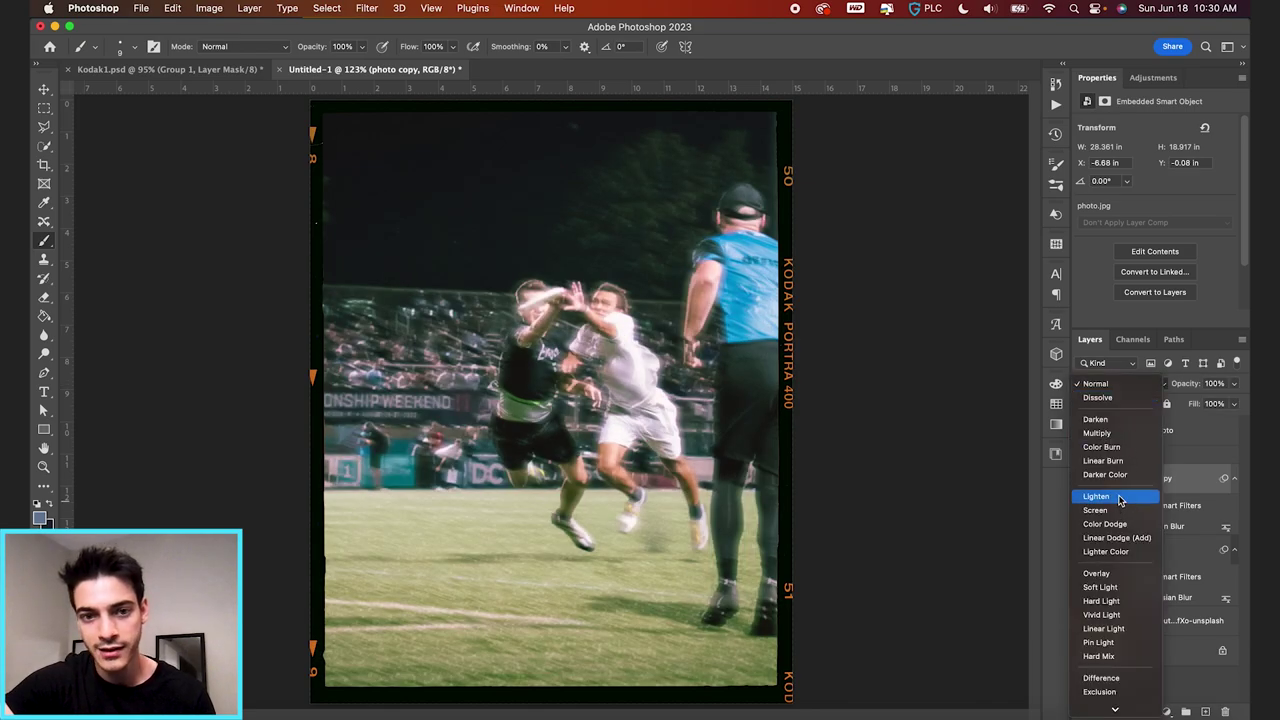
# Blend the photo copy layer in Lighten mode at about 51% opacity.
pyautogui.click(1119, 500)
pyautogui.scroll(3, 560, 380)
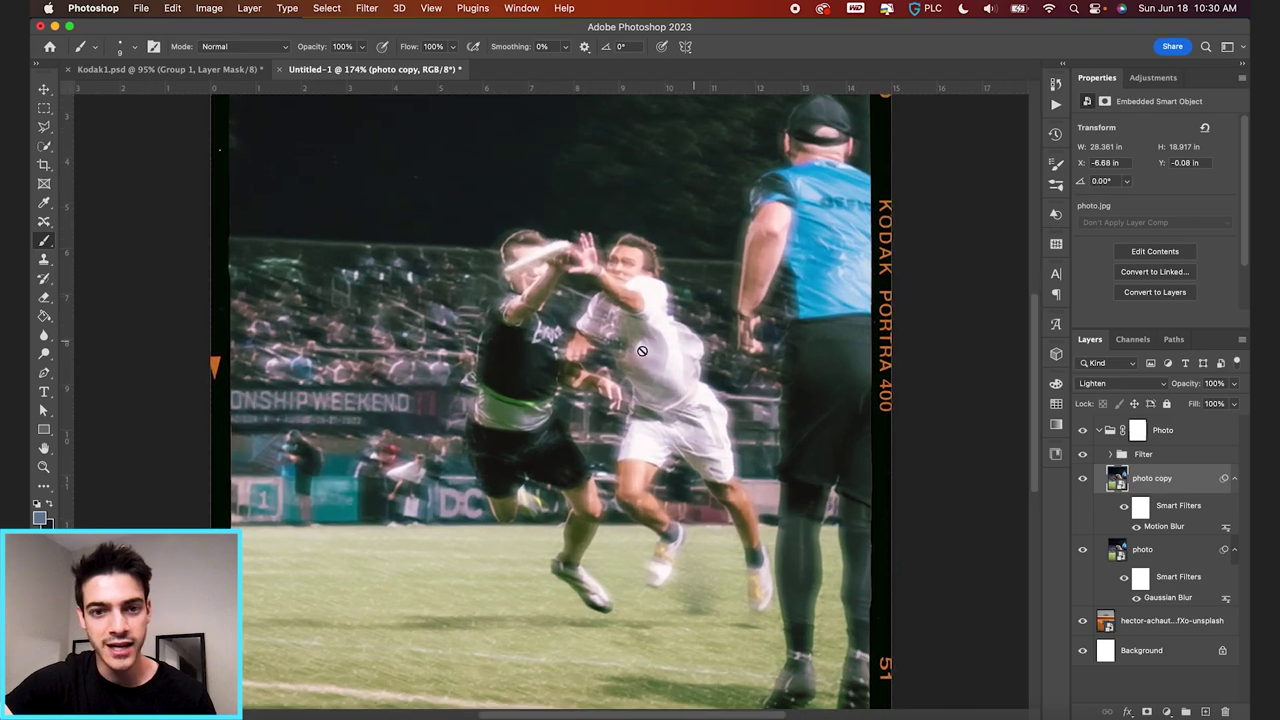
pyautogui.scroll(-3, 553, 400)
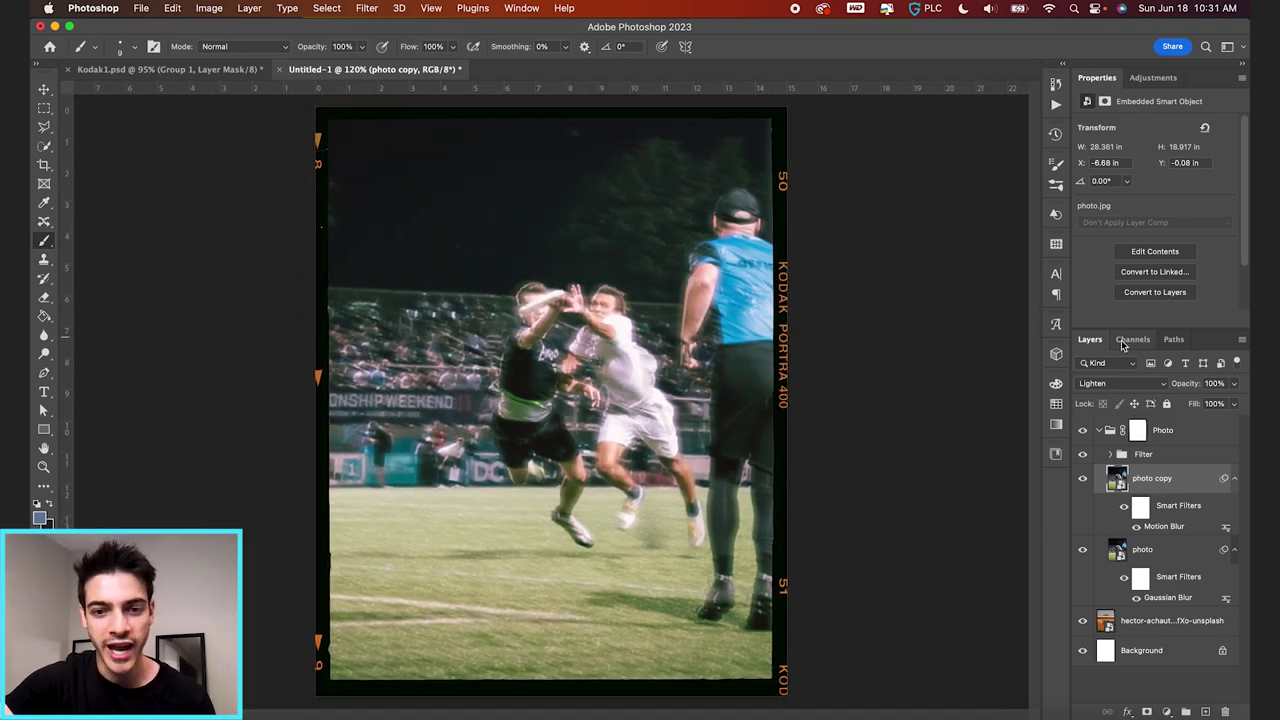
pyautogui.click(1081, 479)
pyautogui.click(1081, 479)
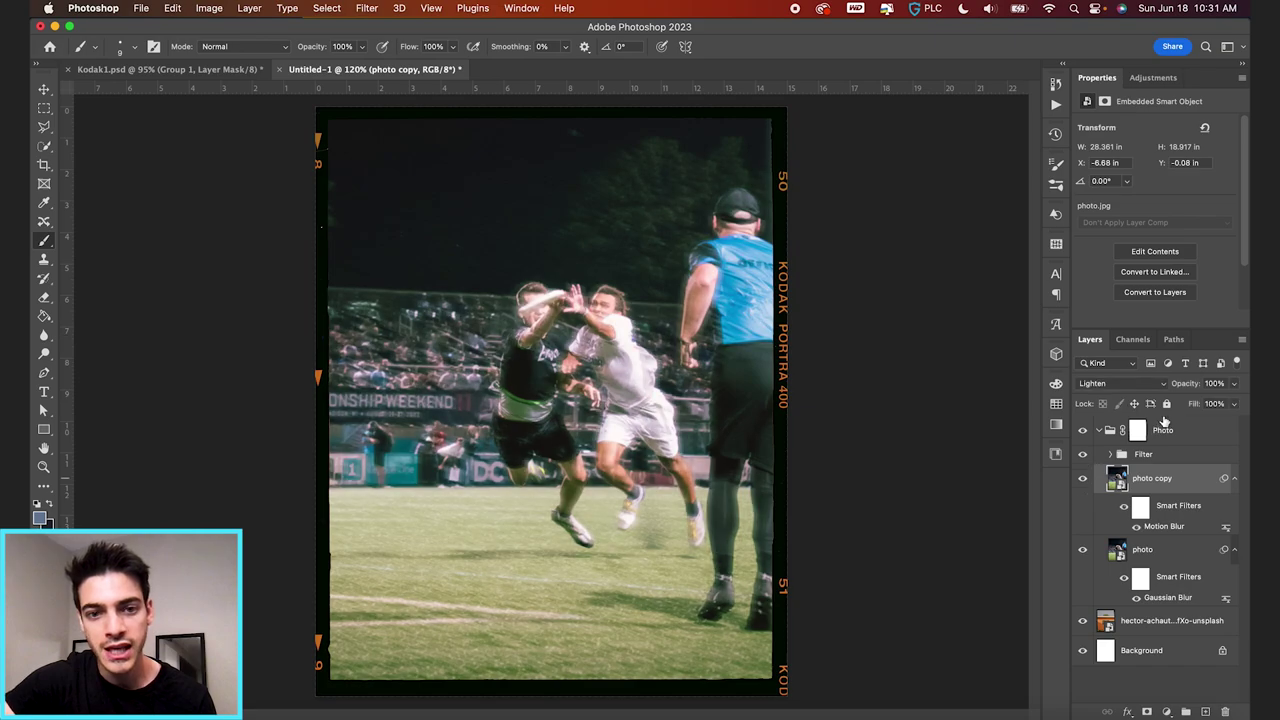
pyautogui.moveTo(1190, 384); pyautogui.dragTo(1157, 387)
pyautogui.scroll(-1, 480, 478)
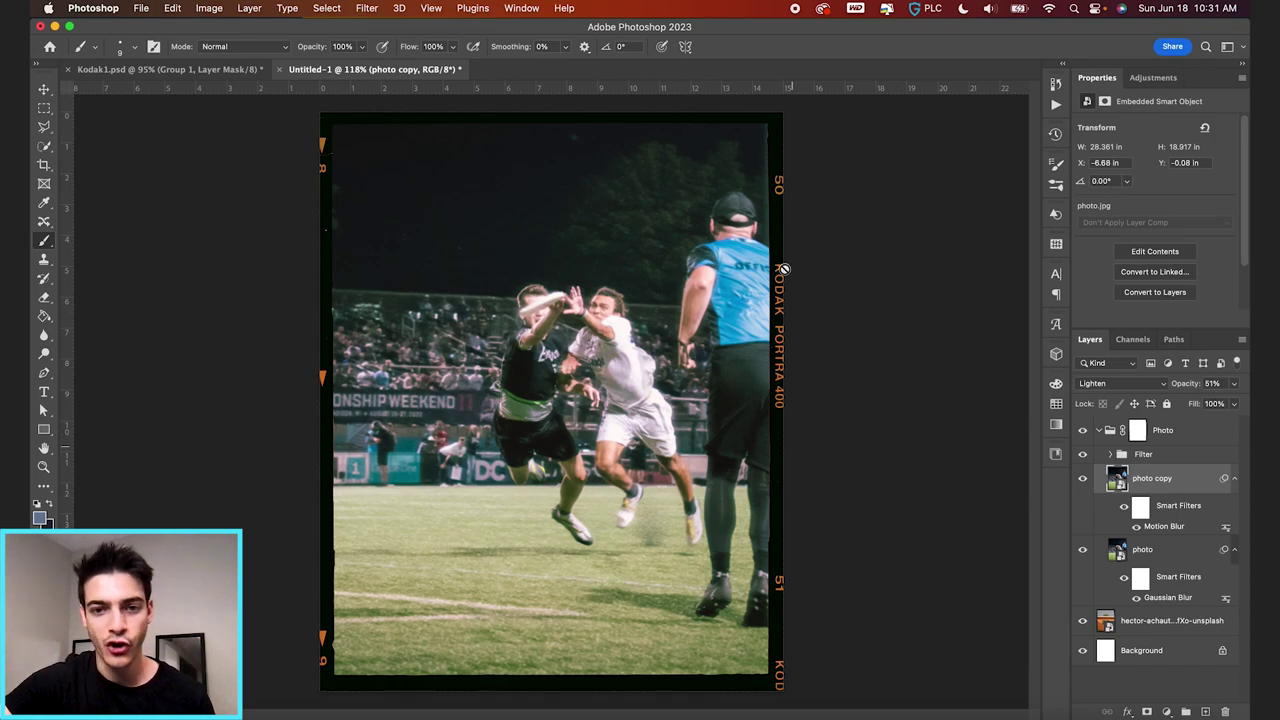
pyautogui.click(1121, 454)
# Add a Curves 2 adjustment atop the Filter group, pulling midtones down and the white point to 237.
pyautogui.click(1135, 482)
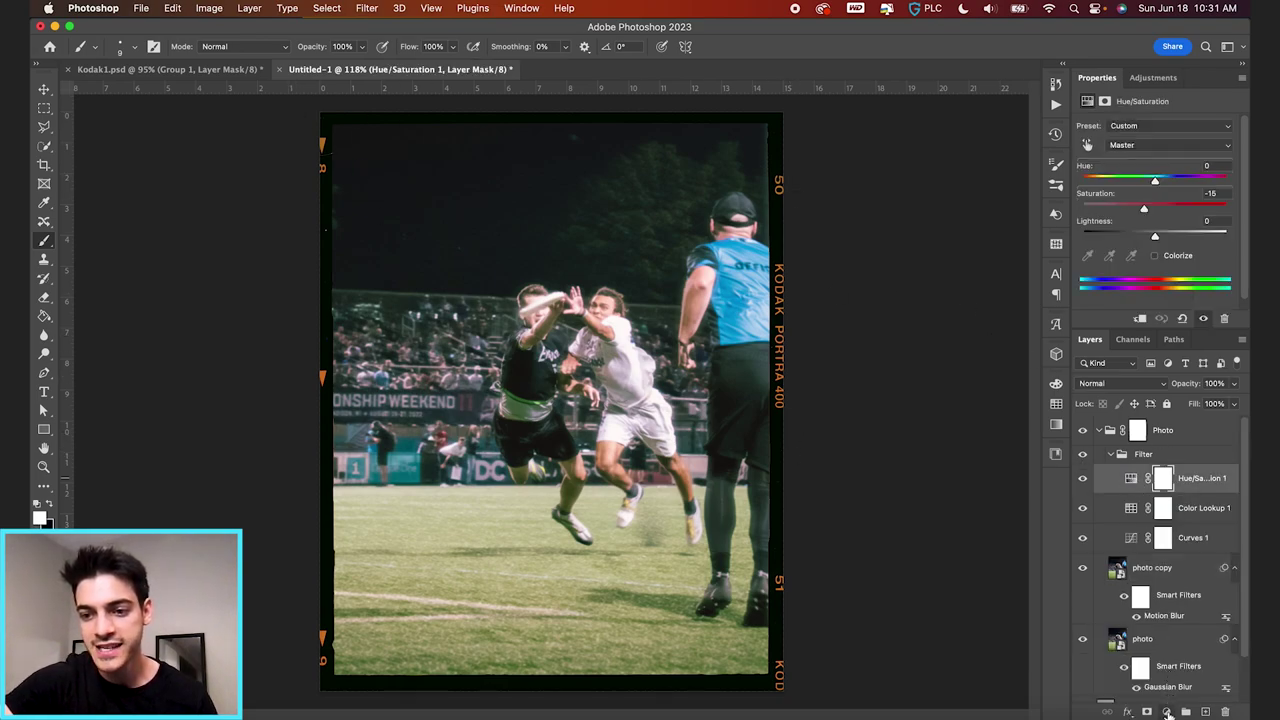
pyautogui.click(1167, 711)
pyautogui.click(1184, 583)
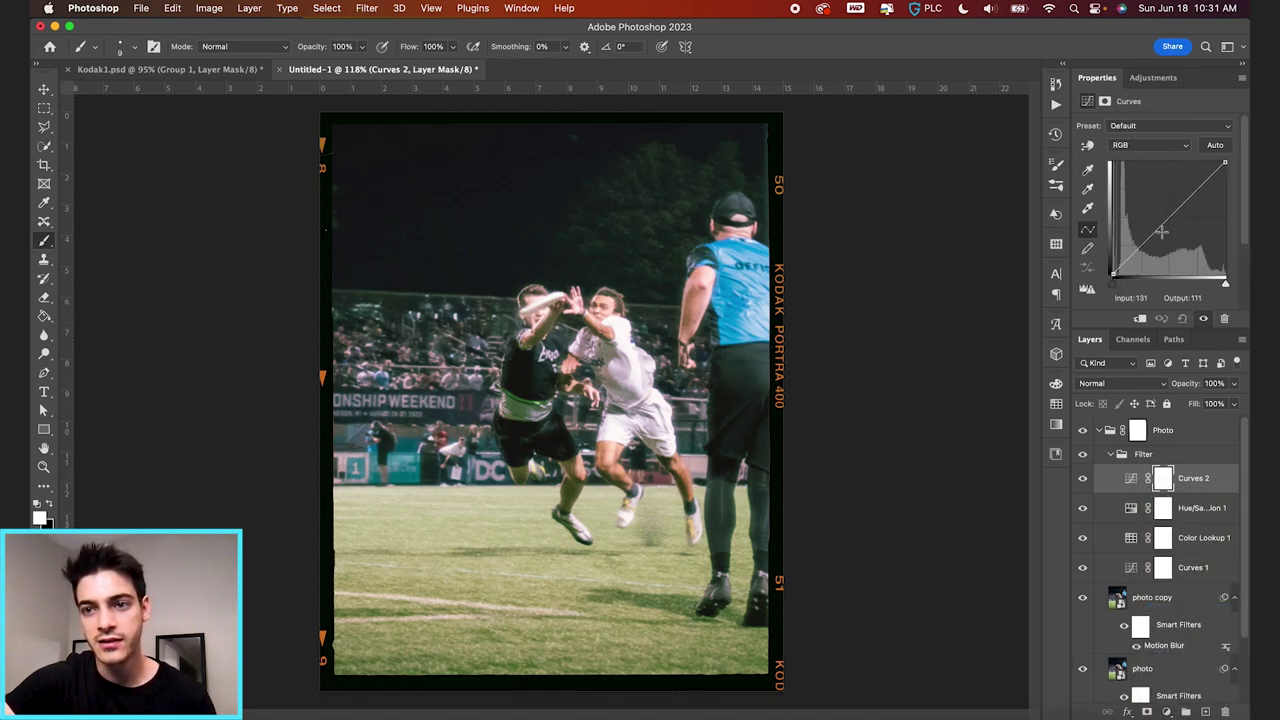
pyautogui.click(1156, 234)
pyautogui.moveTo(1156, 234); pyautogui.dragTo(1158, 240)
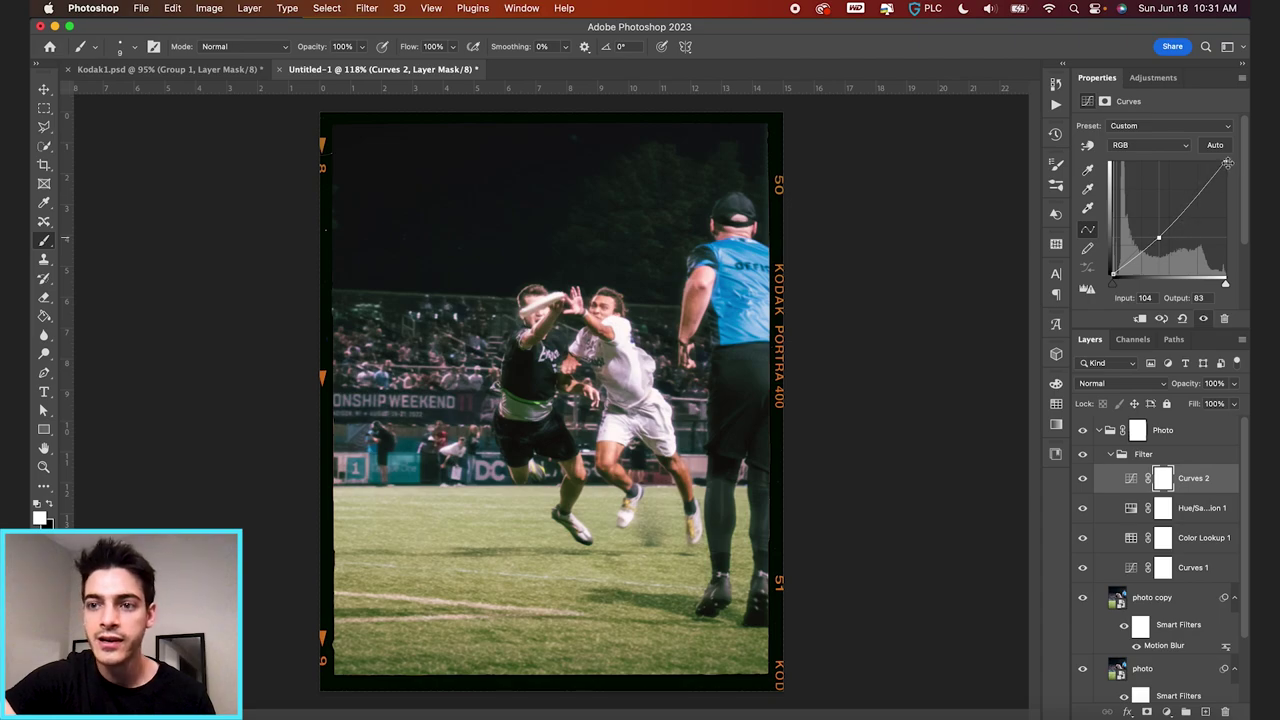
pyautogui.moveTo(1225, 161); pyautogui.dragTo(1235, 176)
pyautogui.moveTo(1158, 237); pyautogui.dragTo(1158, 235)
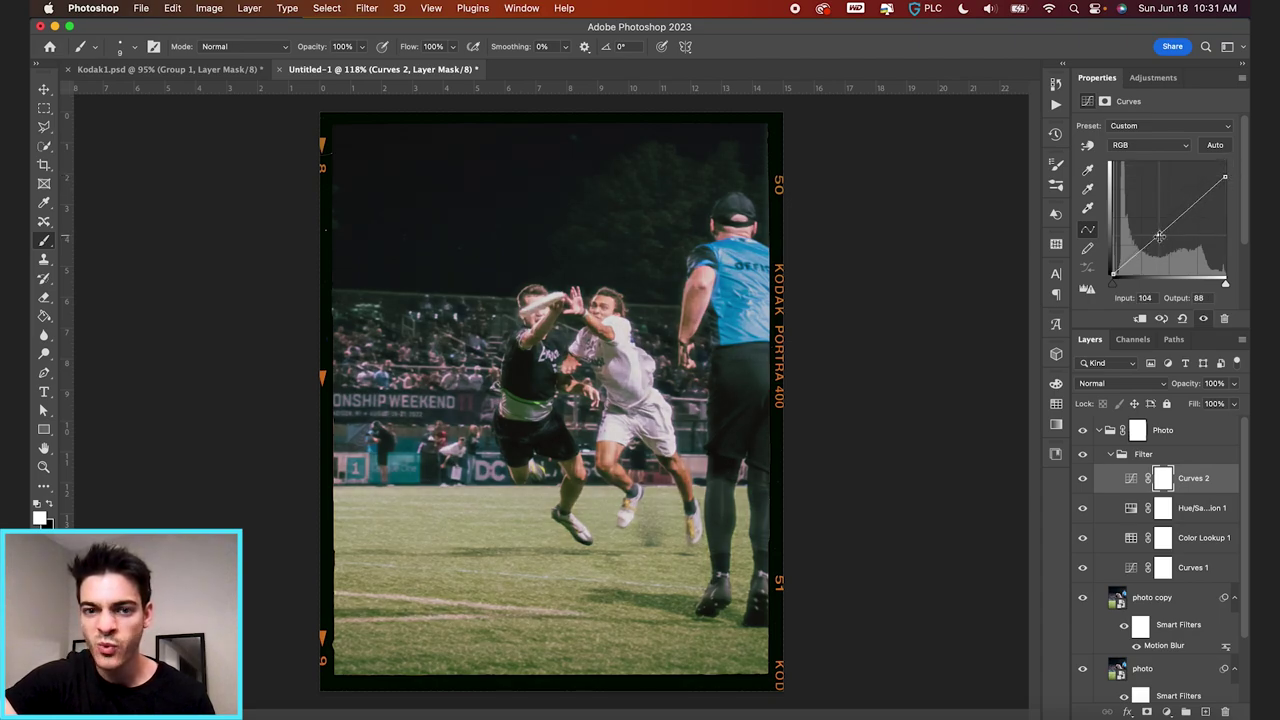
pyautogui.moveTo(1225, 176); pyautogui.dragTo(1225, 169)
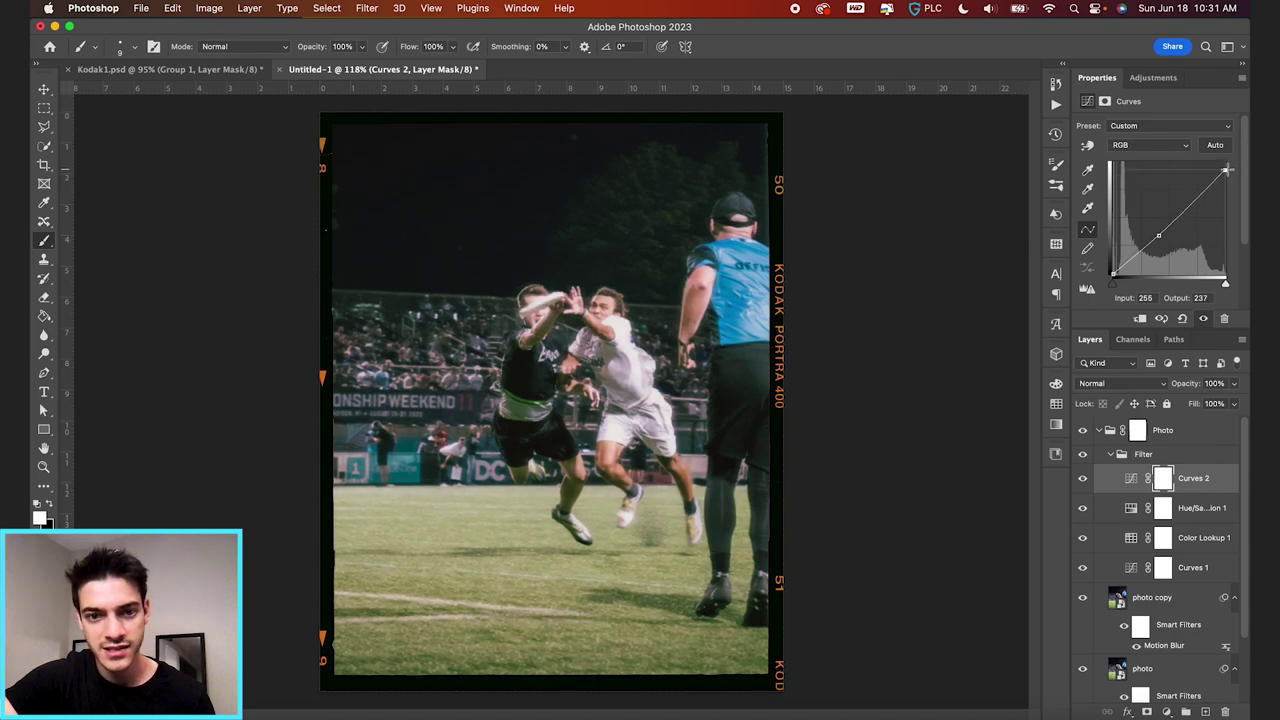
# Raise the Curves 2 black point to 12 for a faded look, comparing with the Filter group hidden.
pyautogui.click(1113, 273)
pyautogui.moveTo(1113, 273); pyautogui.dragTo(1128, 260)
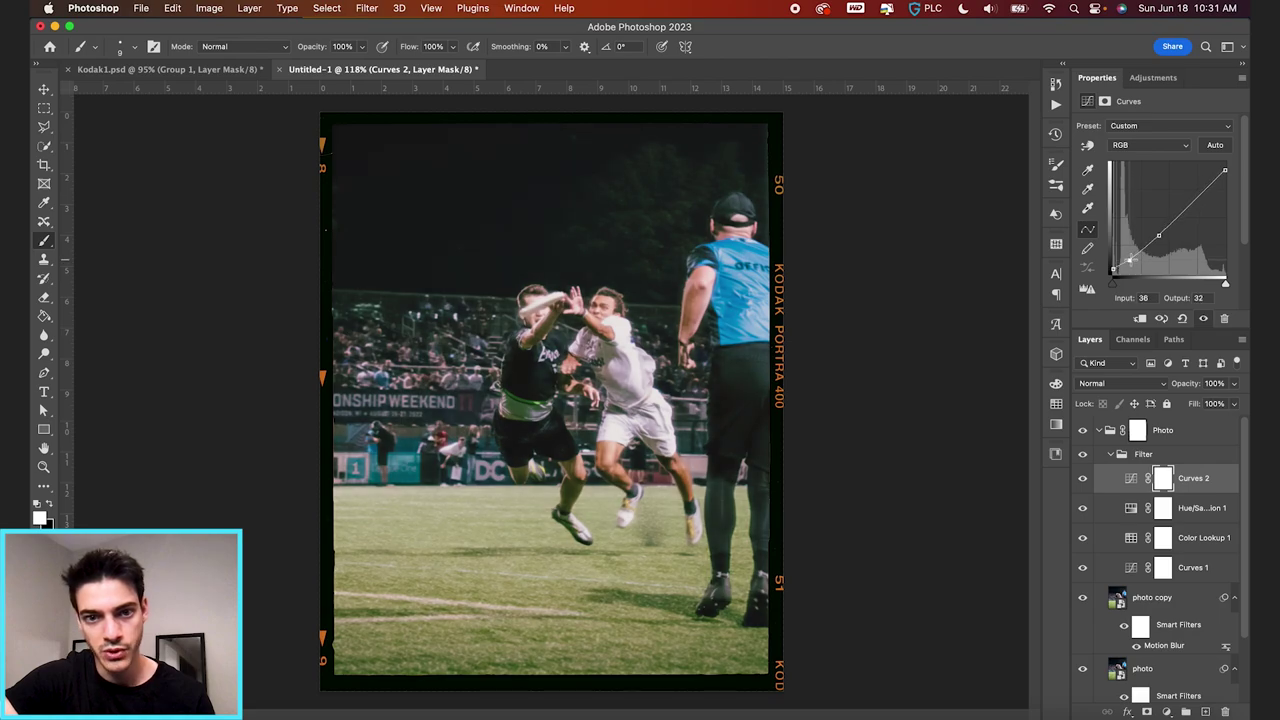
pyautogui.click(1110, 455)
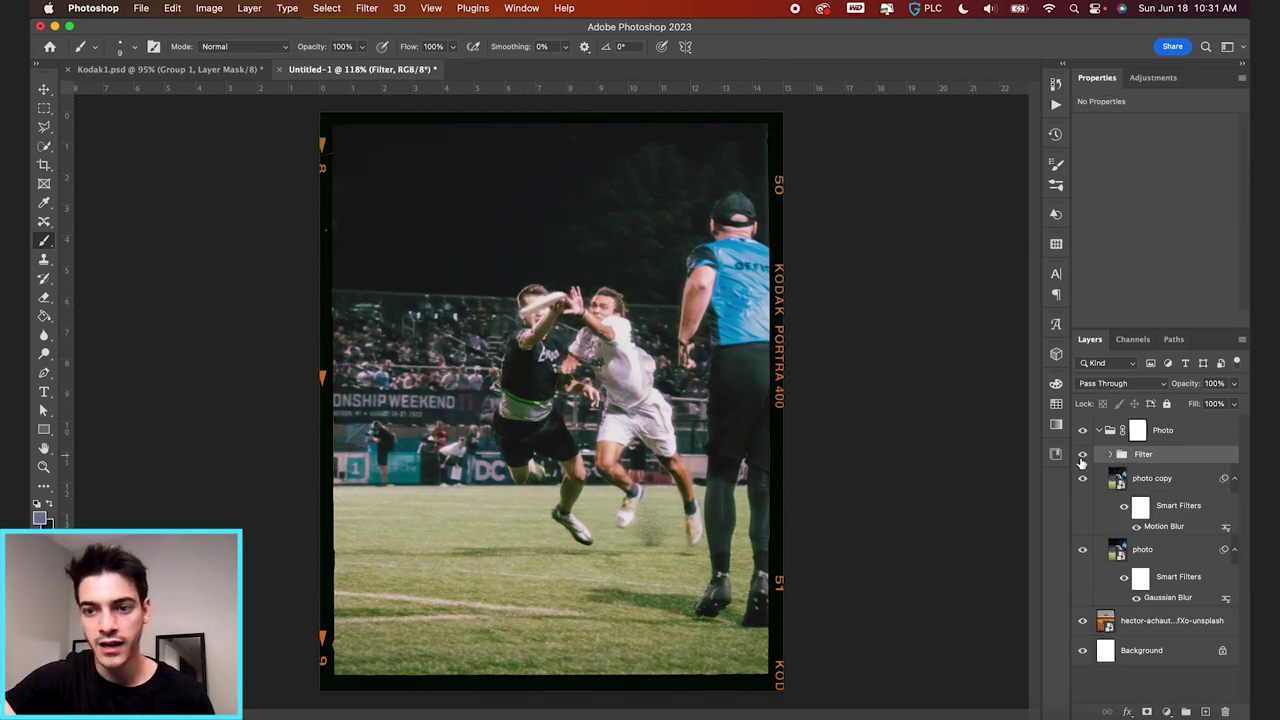
pyautogui.click(1083, 456)
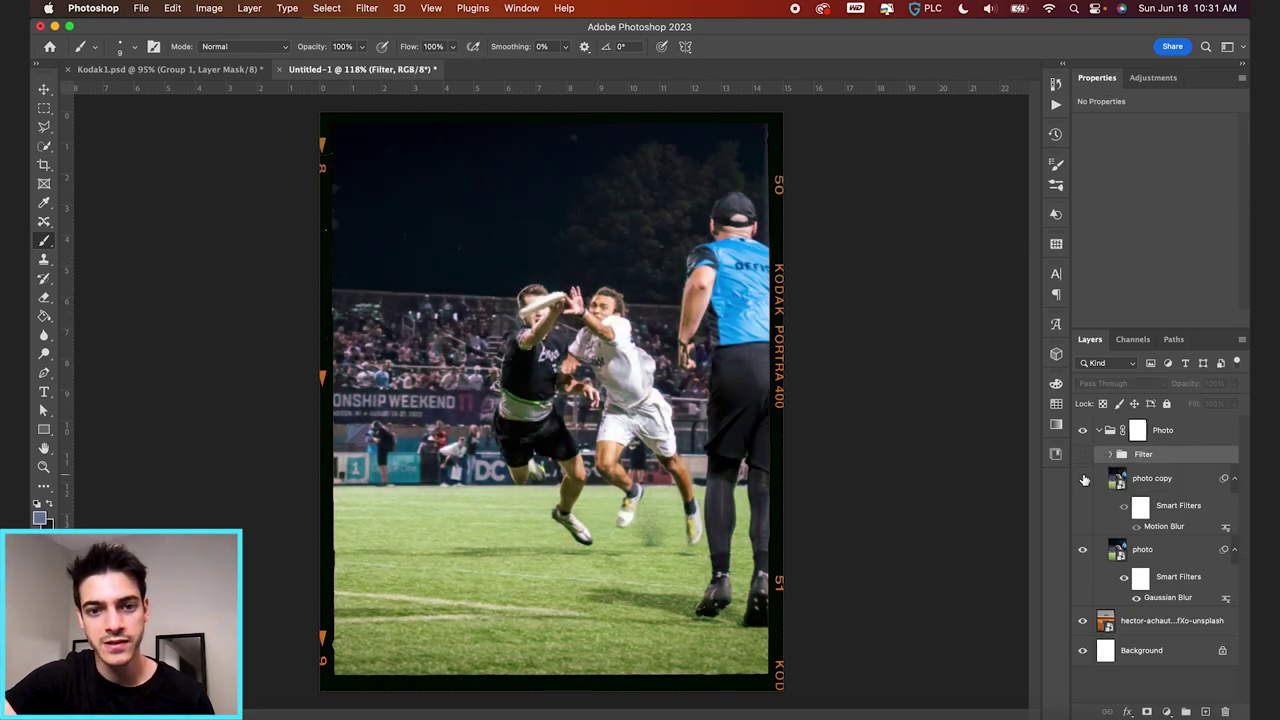
pyautogui.click(1083, 458)
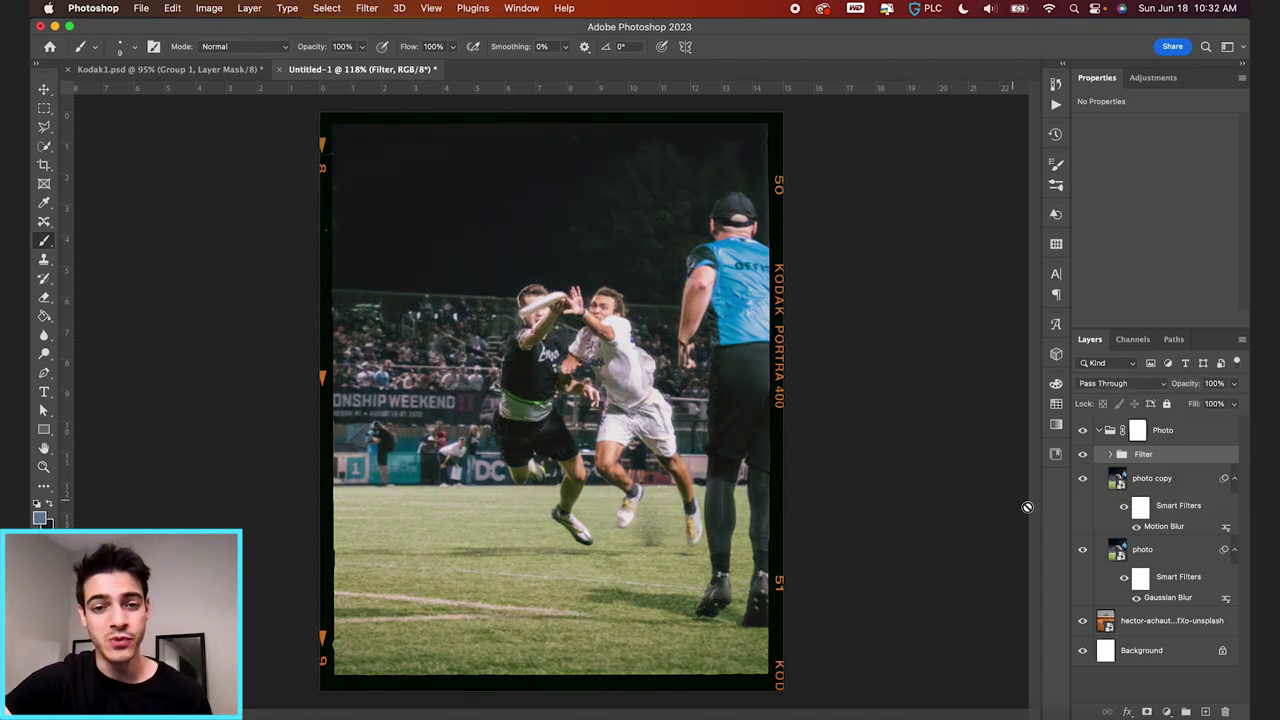
pyautogui.click(1119, 556)
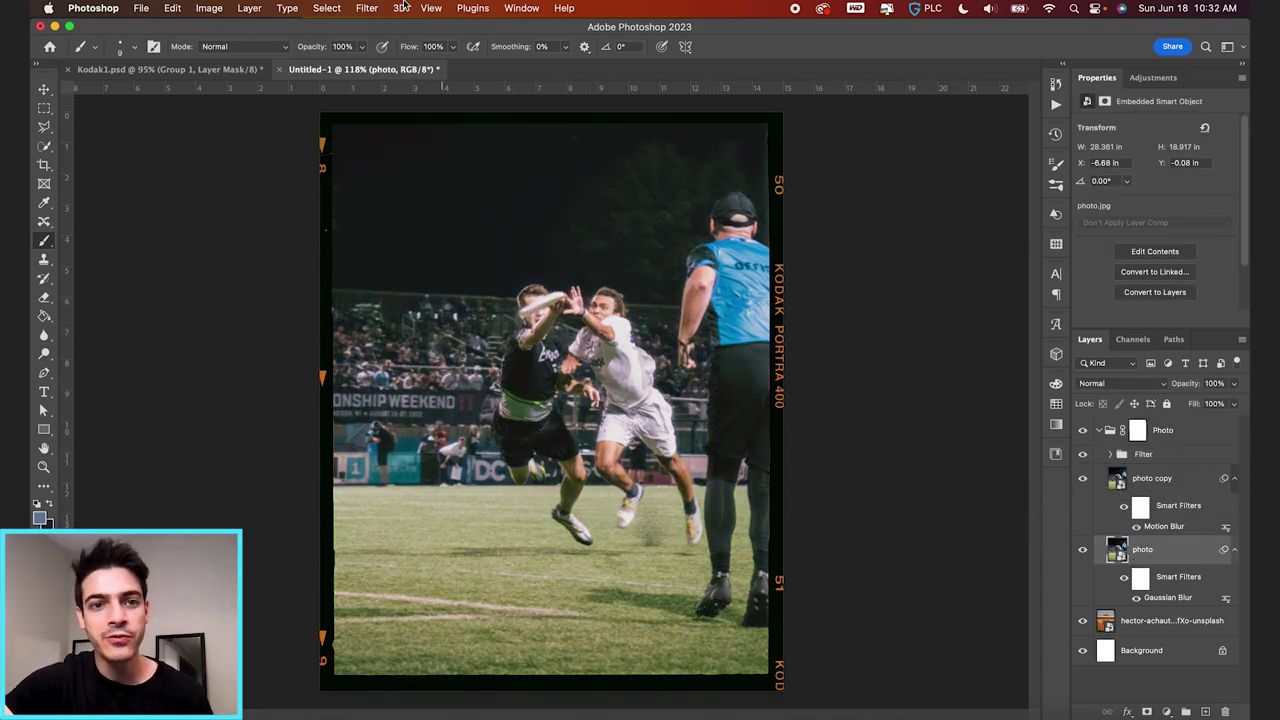
# Add a uniform, monochromatic Add Noise smart filter with Amount 10 to the photo layer.
pyautogui.click(367, 8)
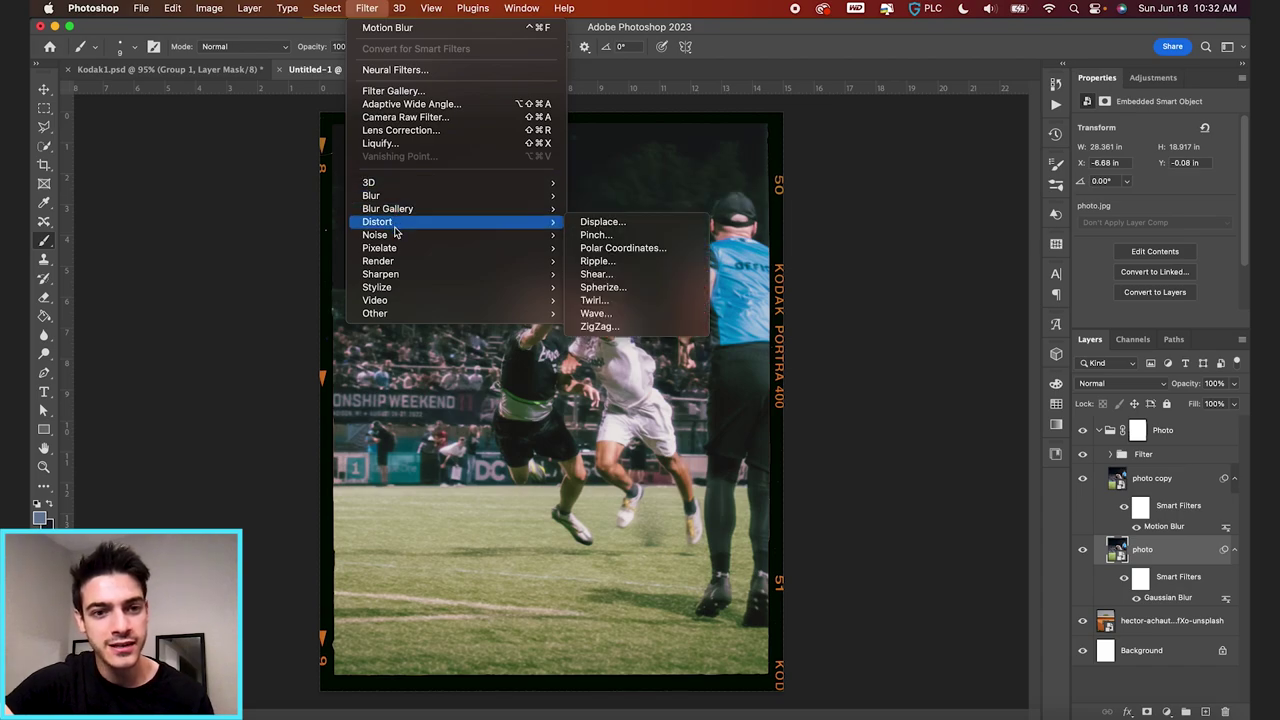
pyautogui.moveTo(455, 234)
pyautogui.click(620, 236)
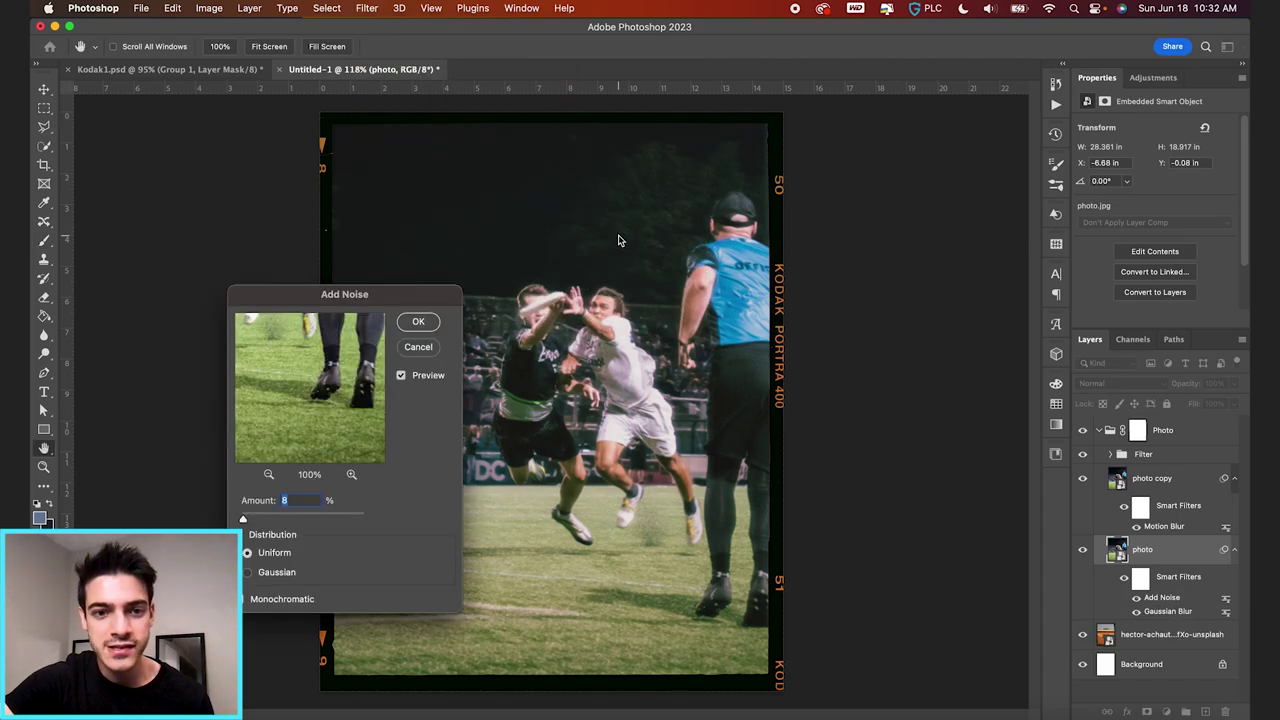
pyautogui.moveTo(423, 295); pyautogui.dragTo(977, 279)
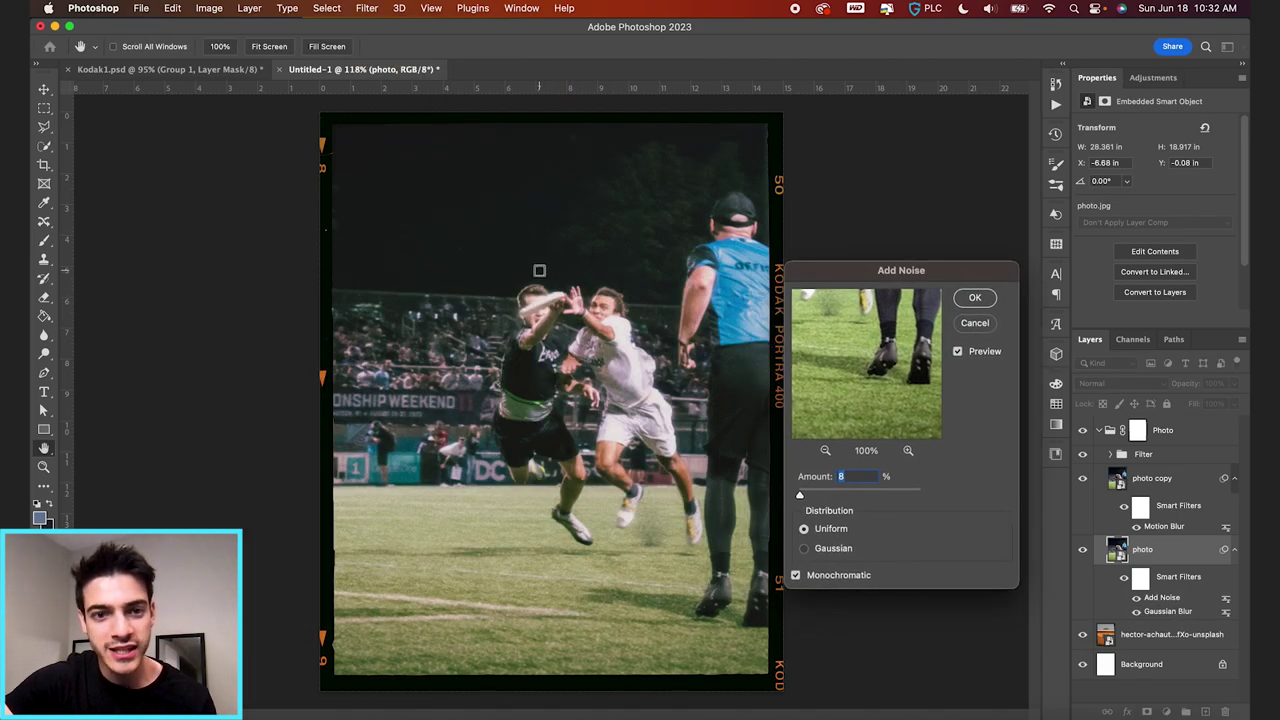
pyautogui.moveTo(800, 497)
pyautogui.mouseDown()
pyautogui.moveTo(814, 497)
pyautogui.moveTo(800, 497)
pyautogui.mouseUp()
pyautogui.write('10')
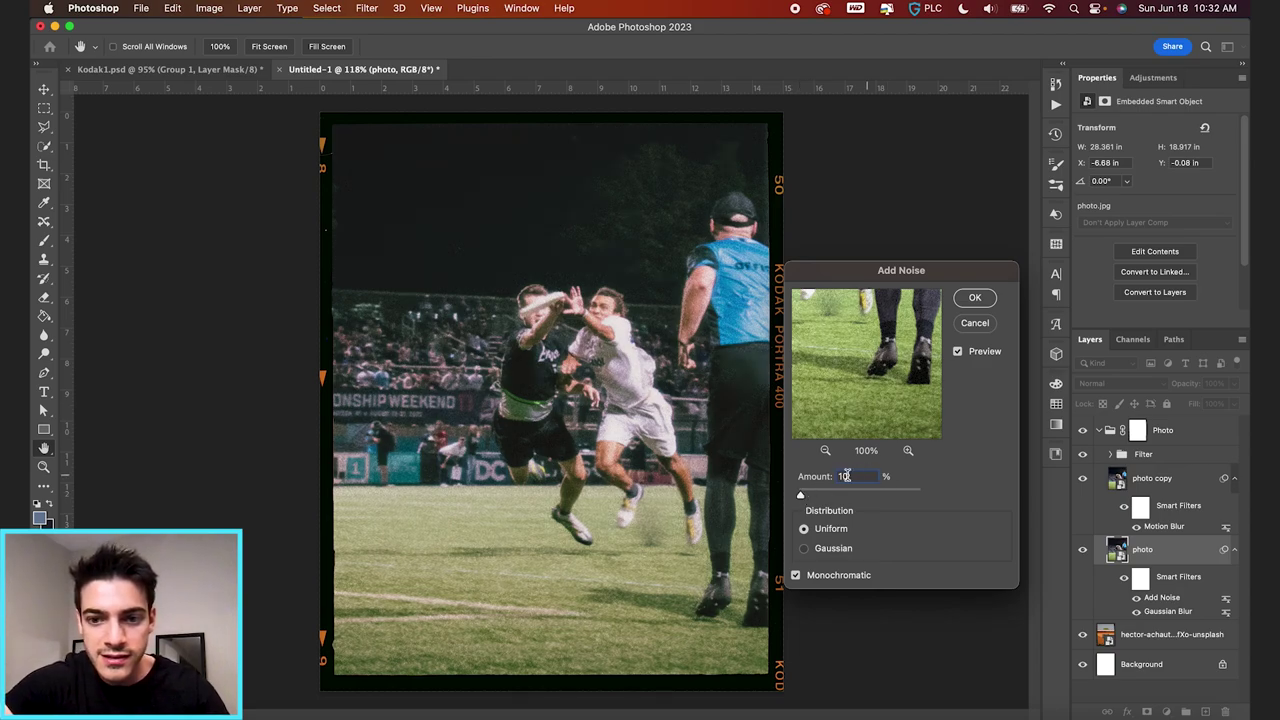
pyautogui.press('Return')
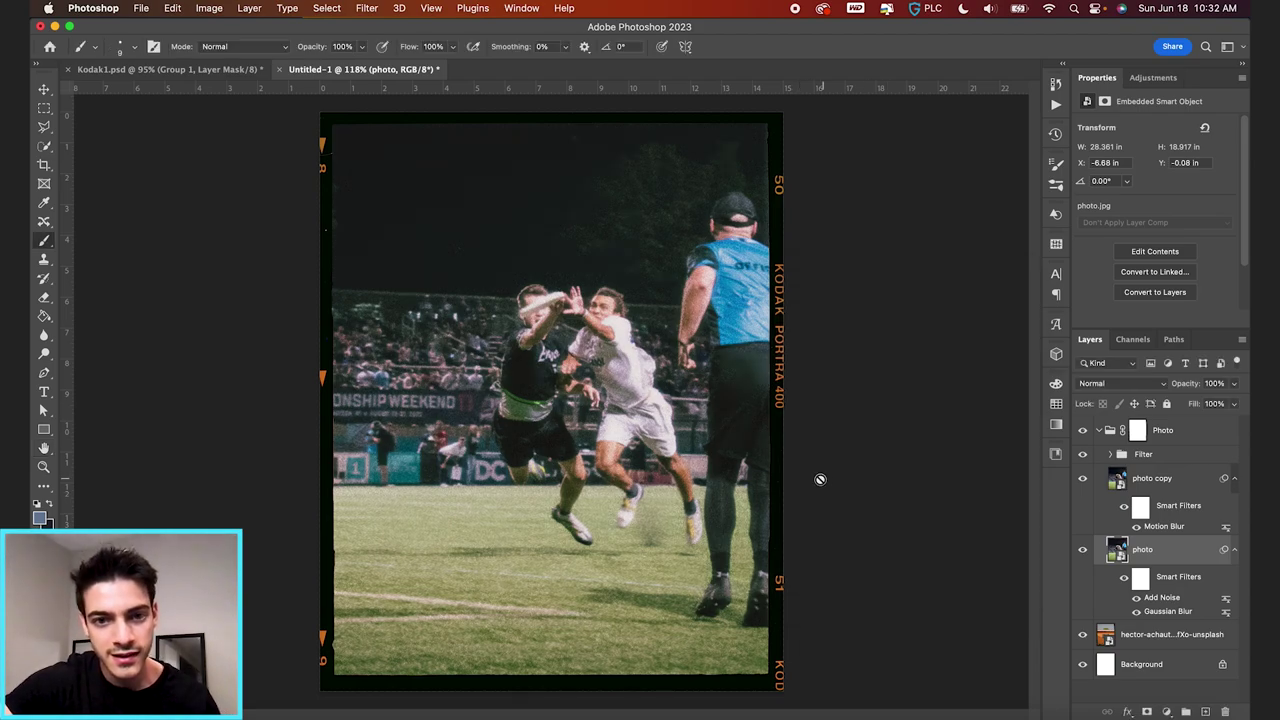
pyautogui.scroll(5, 688, 330)
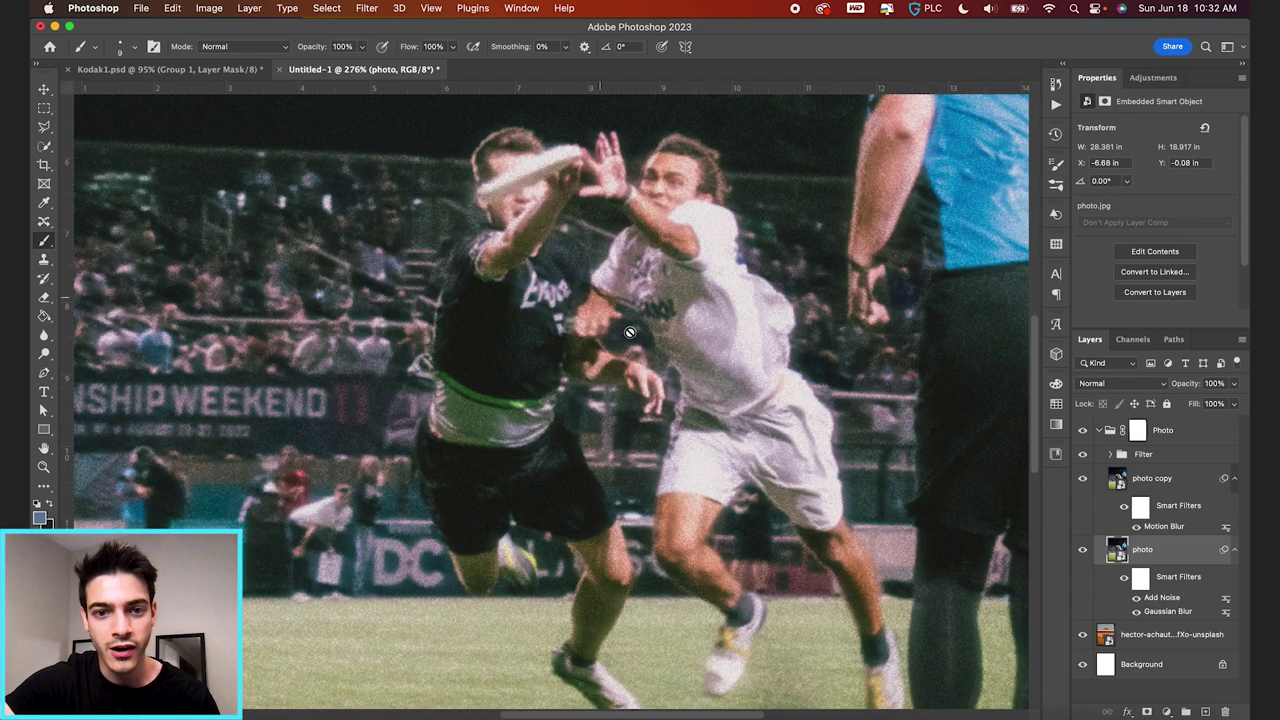
pyautogui.scroll(-2, 559, 357)
pyautogui.scroll(5, 559, 357)
pyautogui.hscroll(-2, 559, 357)
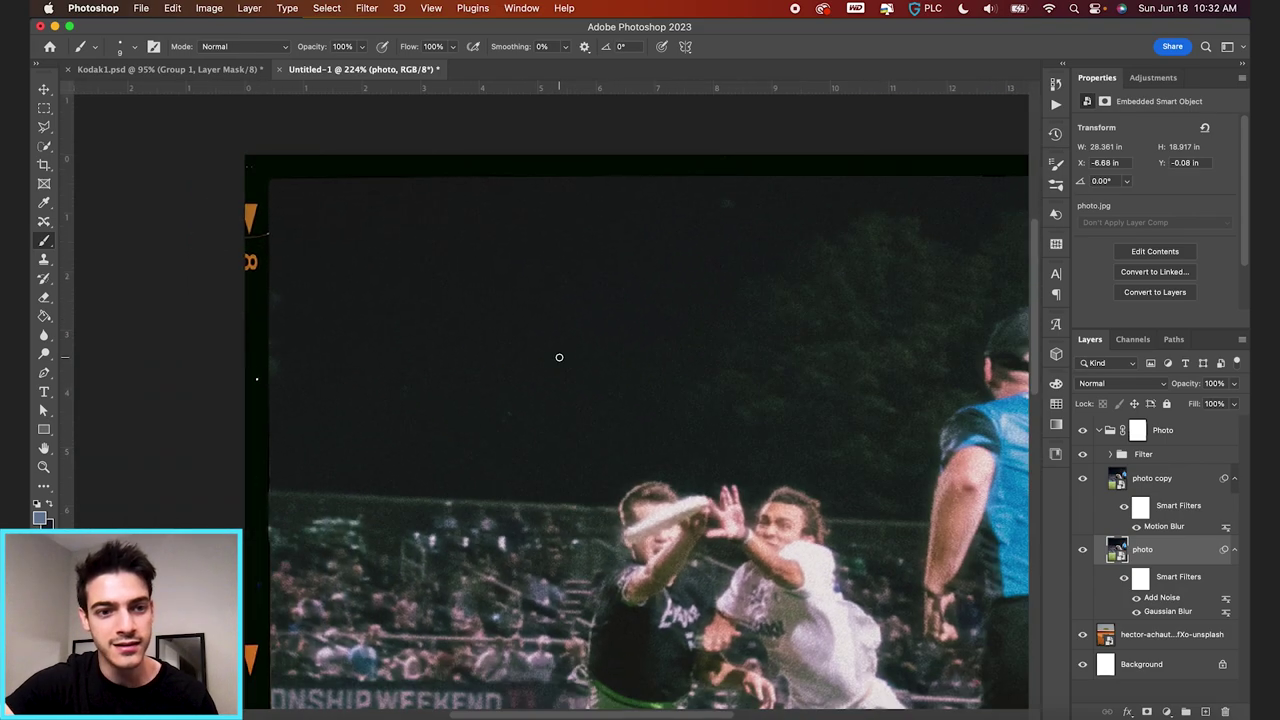
pyautogui.scroll(-4, 559, 357)
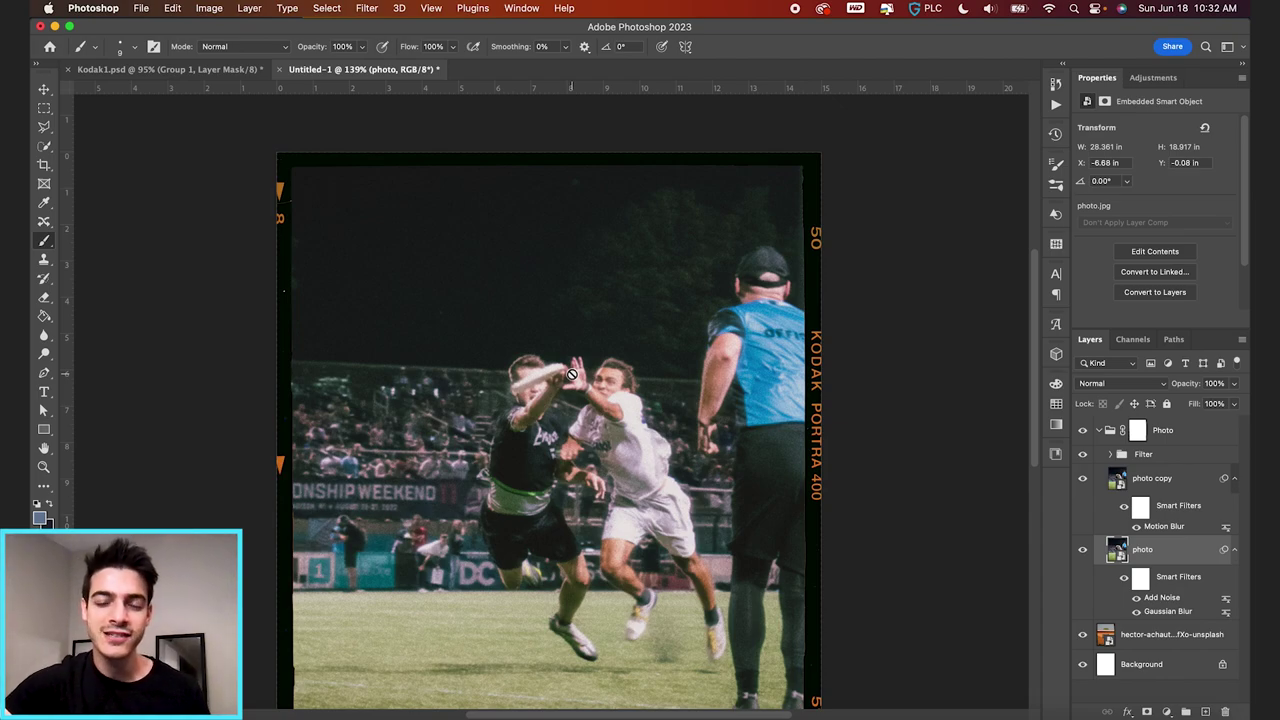
pyautogui.scroll(-1, 571, 374)
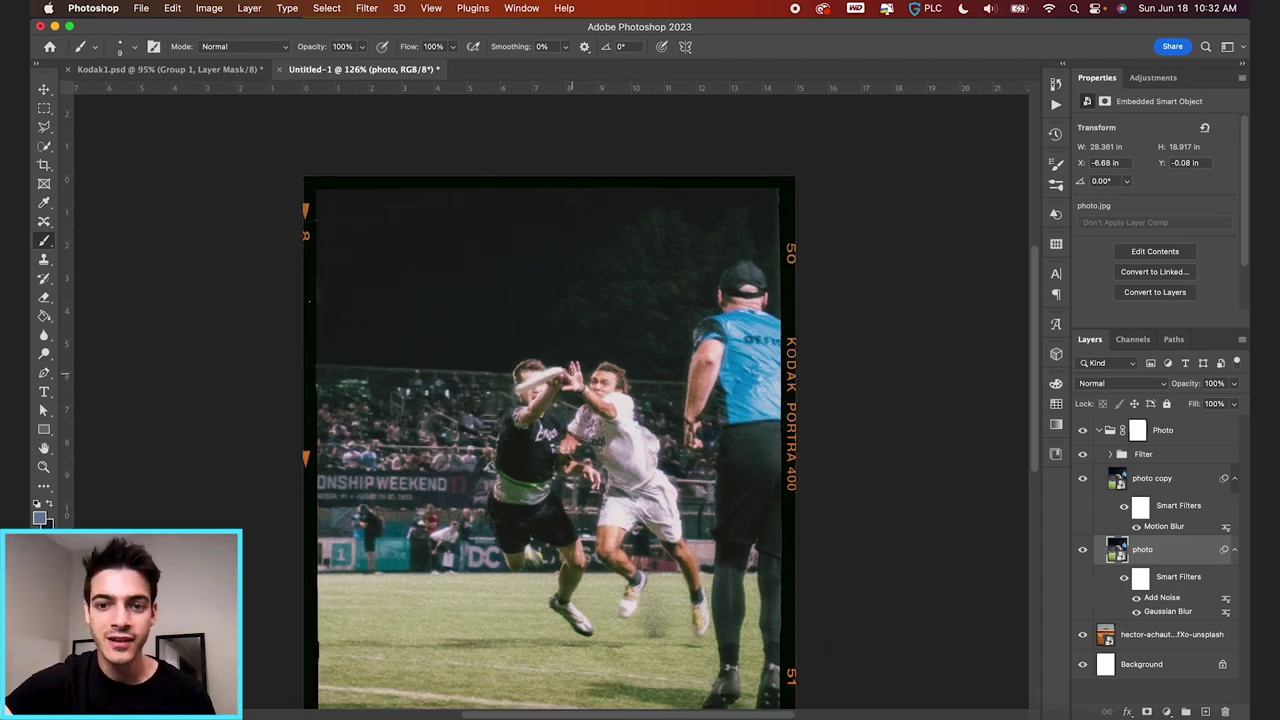
pyautogui.scroll(-2, 571, 374)
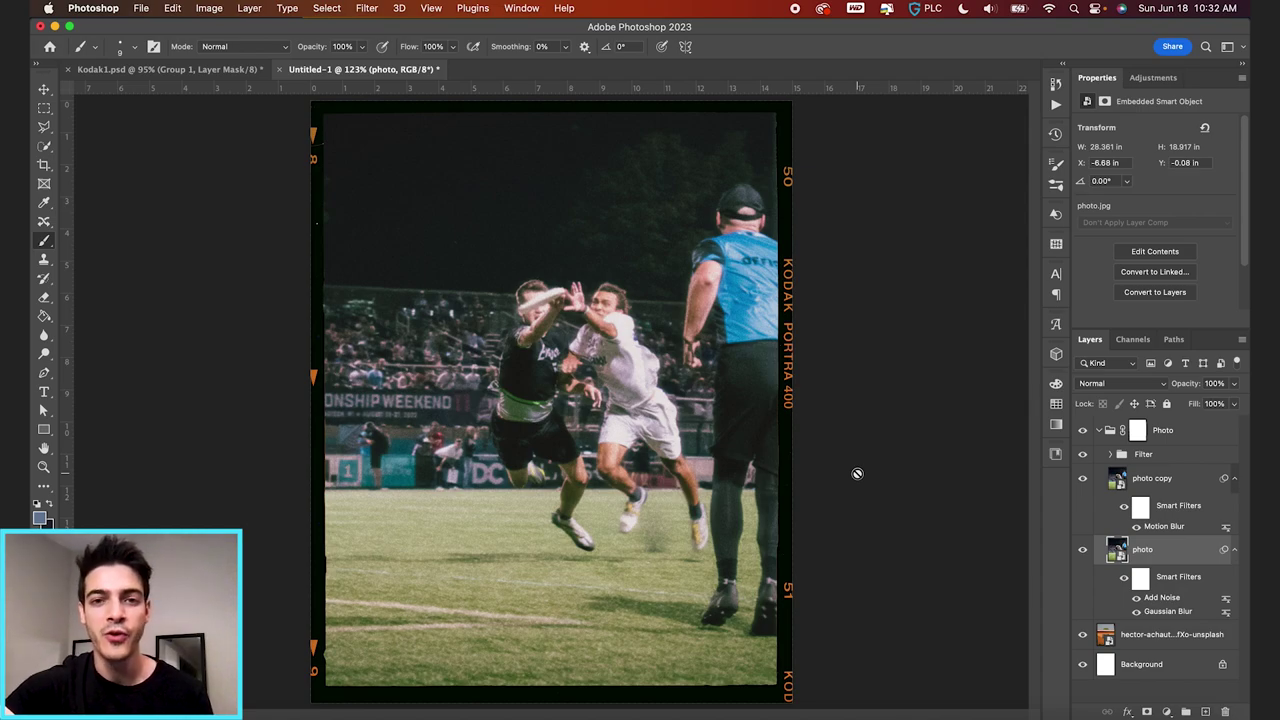
pyautogui.press('v')
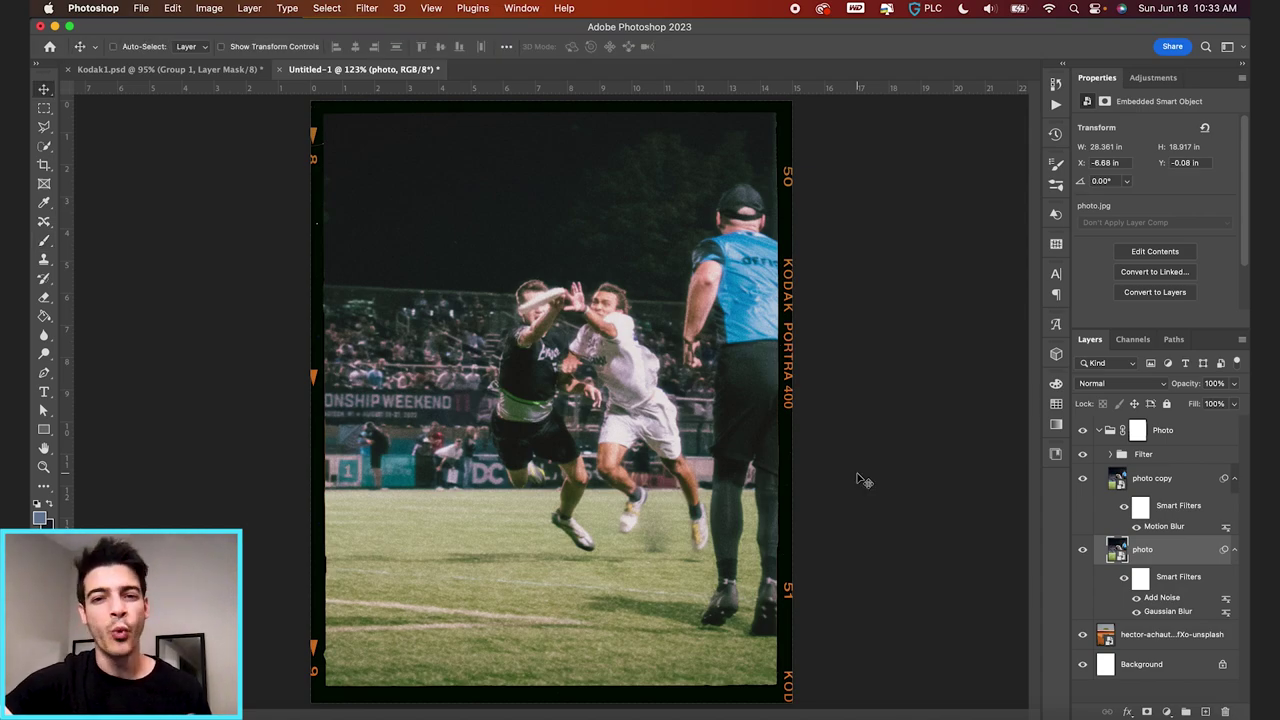